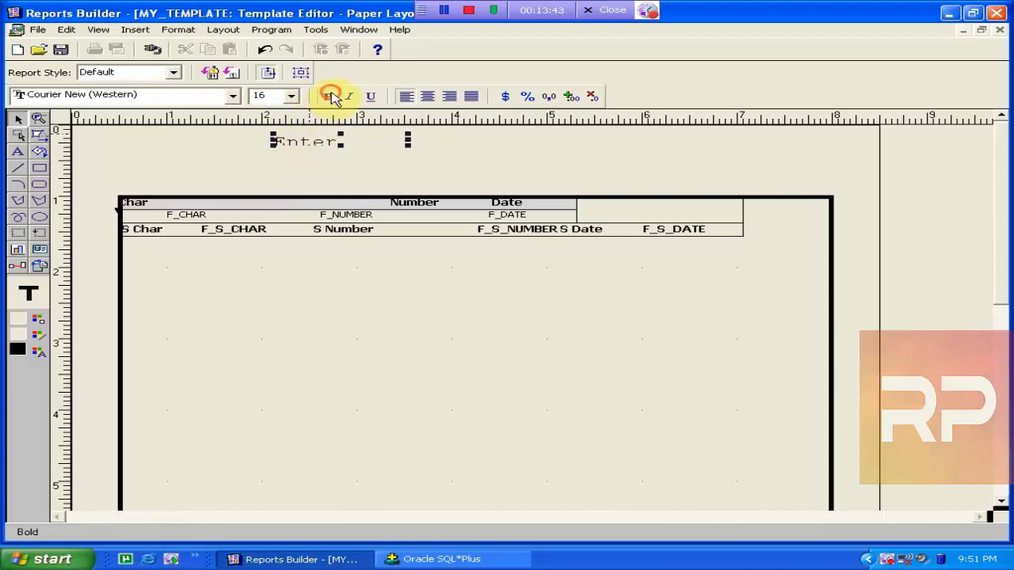
- Make the report name heading bold and centered in a text box widened to about 4.25 inches, and save the template
{"action": "left_click", "coordinate": [327, 96]}
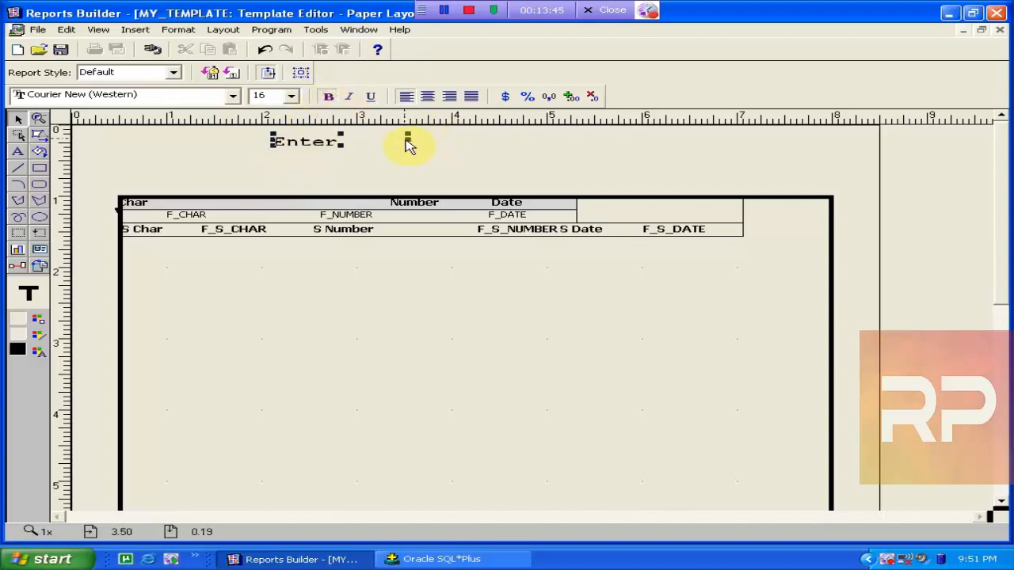
{"action": "left_click_drag", "start_coordinate": [409, 143], "coordinate": [676, 142]}
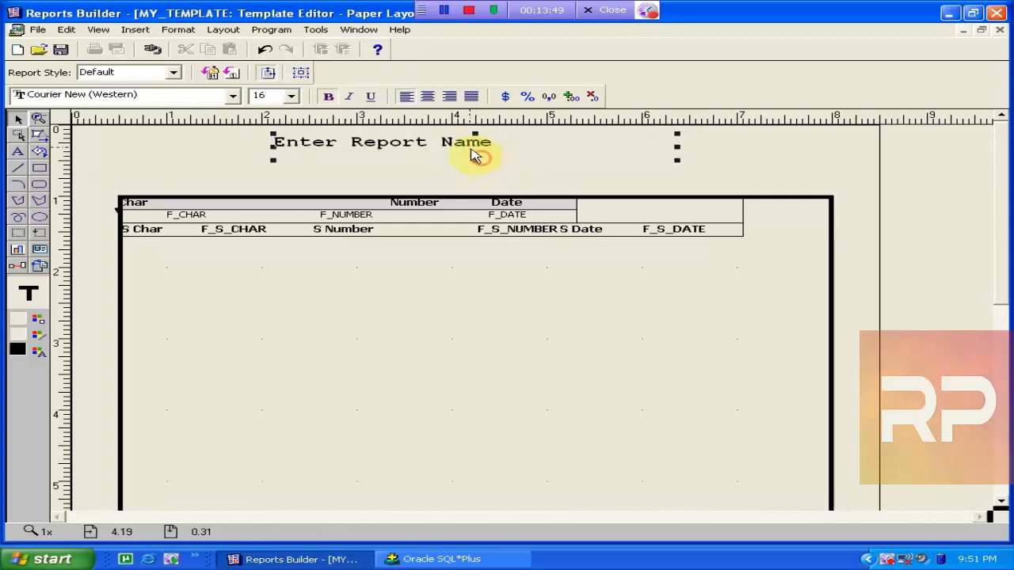
{"action": "left_click", "coordinate": [434, 97]}
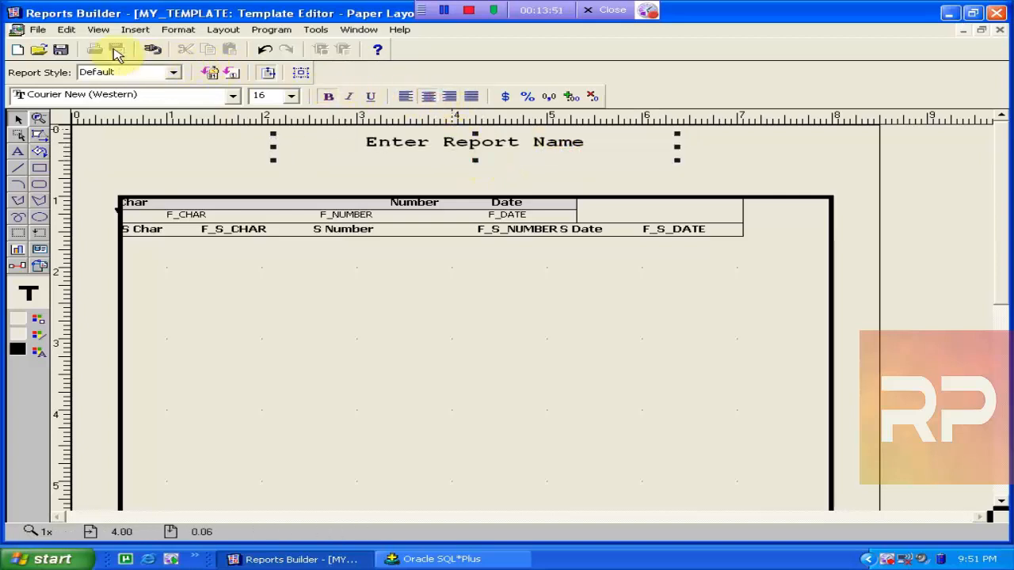
{"action": "left_click", "coordinate": [61, 50]}
- Change the font of the "Enter Report Name" heading to Tahoma
{"action": "left_click", "coordinate": [233, 95]}
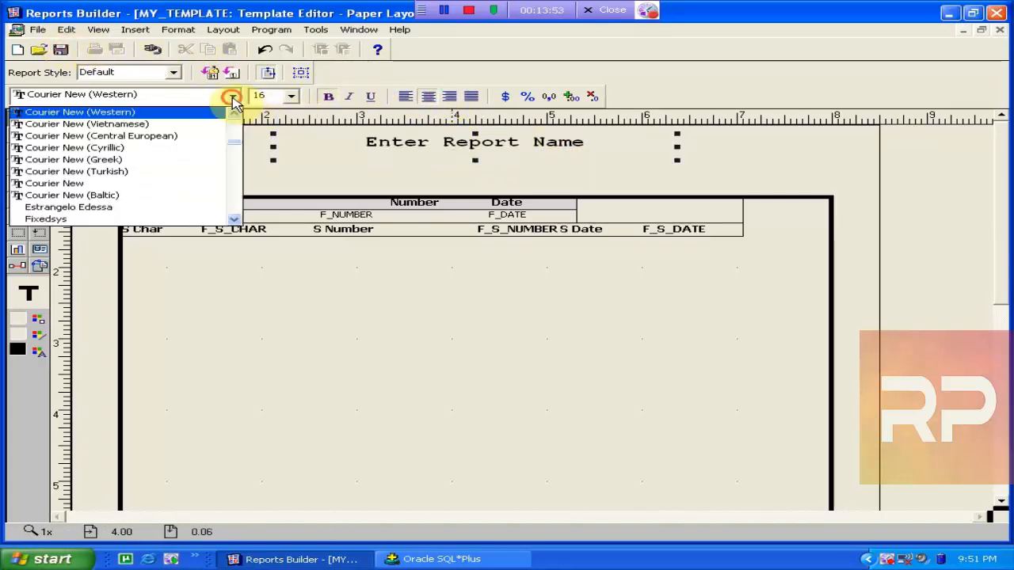
{"action": "left_click", "coordinate": [194, 190]}
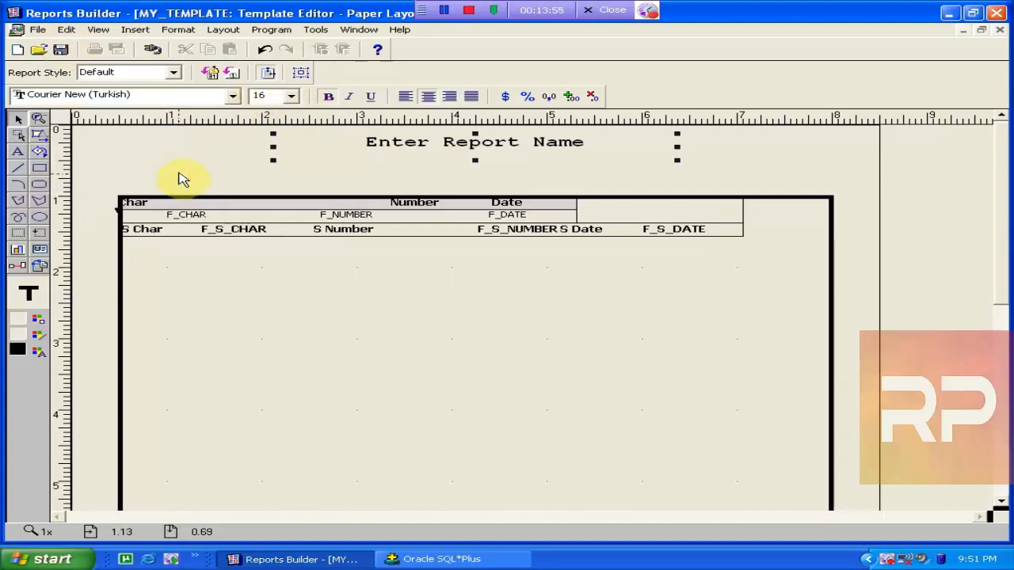
{"action": "left_click", "coordinate": [116, 95]}
{"action": "key", "text": "t"}
{"action": "left_click", "coordinate": [118, 95]}
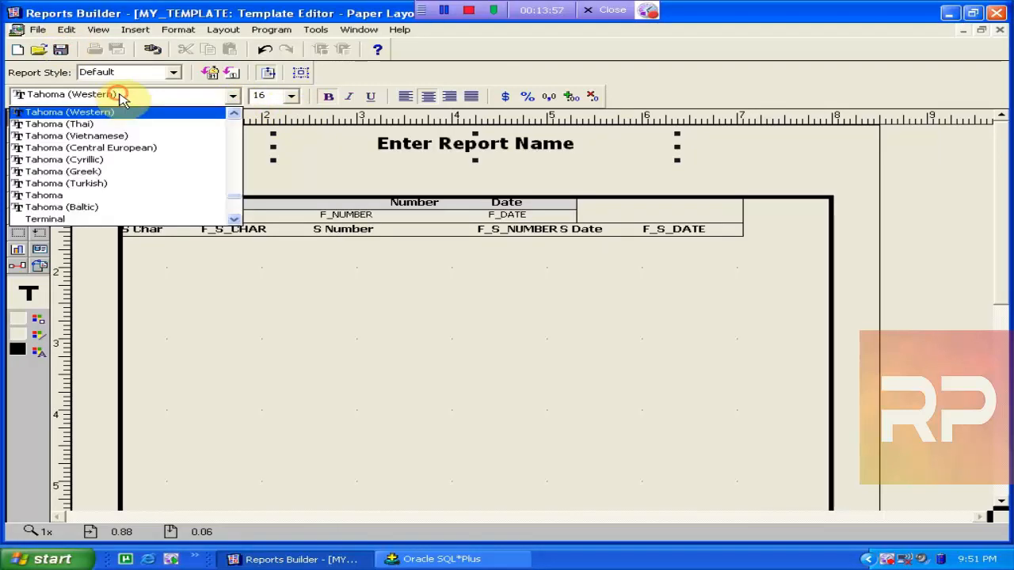
{"action": "left_click", "coordinate": [113, 198]}
{"action": "left_click", "coordinate": [177, 161]}
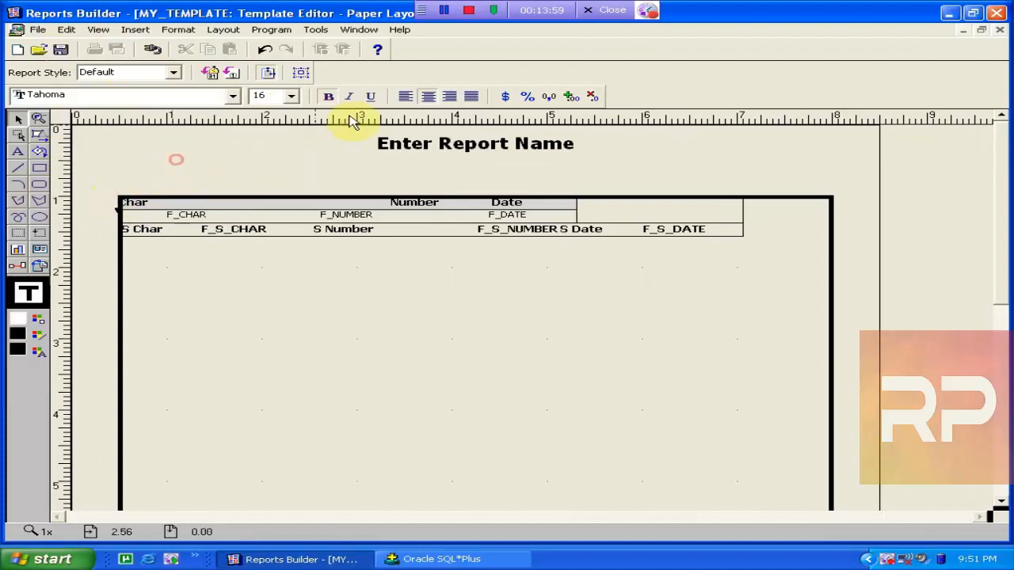
{"action": "left_click", "coordinate": [418, 141]}
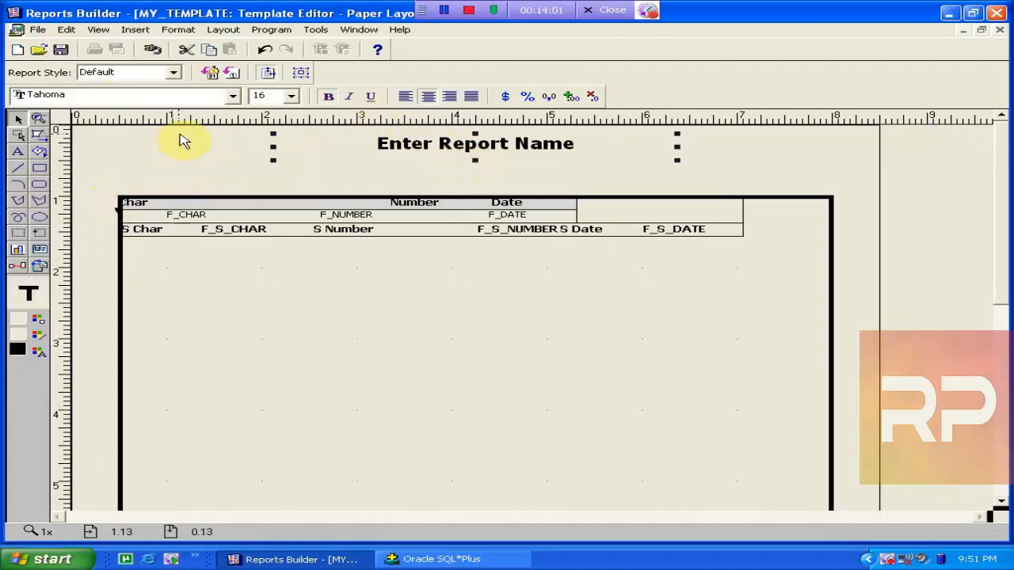
- Draw a file link box about 0.9 by 0.7 inch in the page's upper-left corner and set its source file format to Image
{"action": "left_click", "coordinate": [40, 268]}
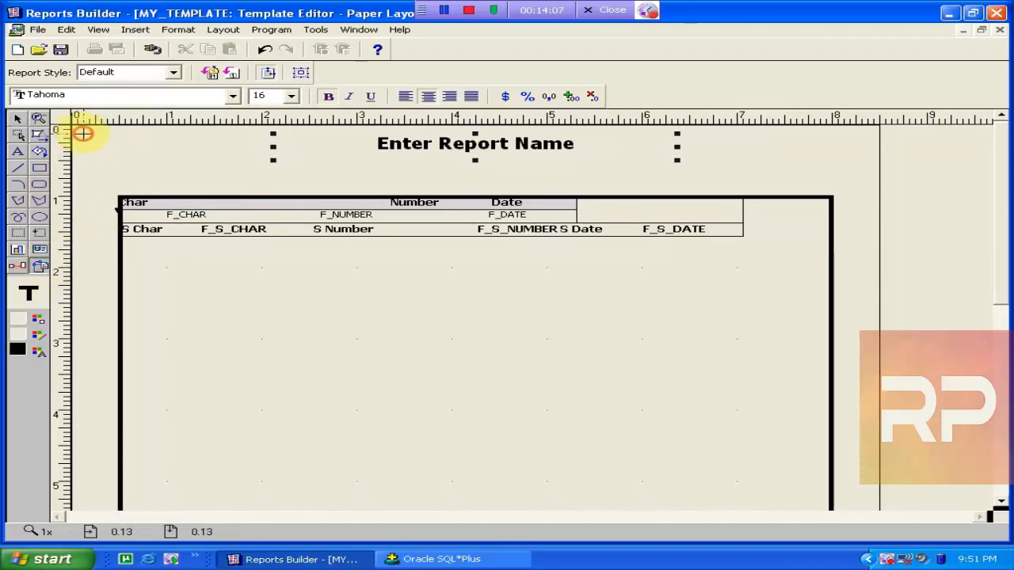
{"action": "left_click_drag", "start_coordinate": [84, 134], "coordinate": [180, 182]}
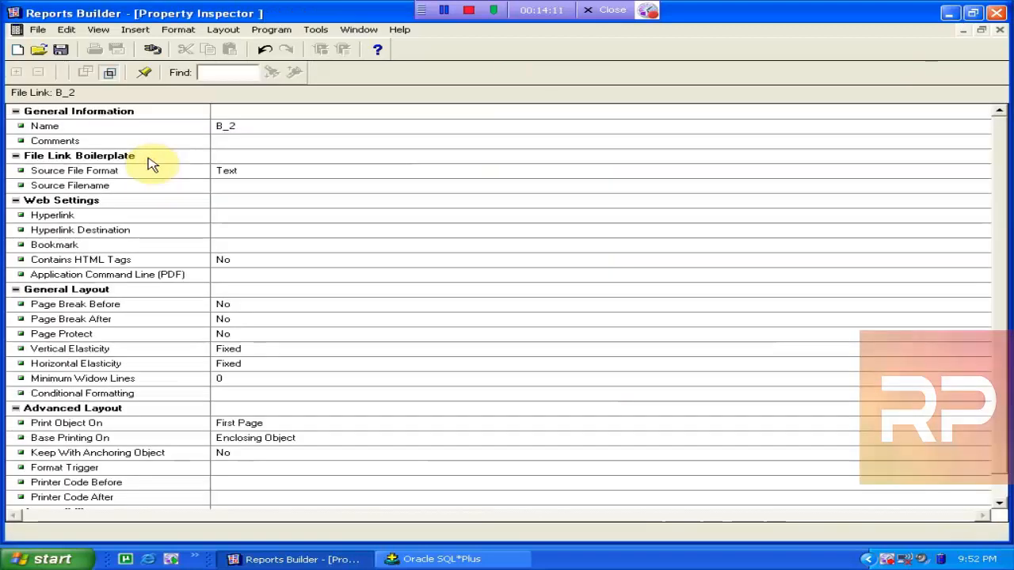
{"action": "left_click", "coordinate": [253, 179]}
{"action": "left_click", "coordinate": [257, 175]}
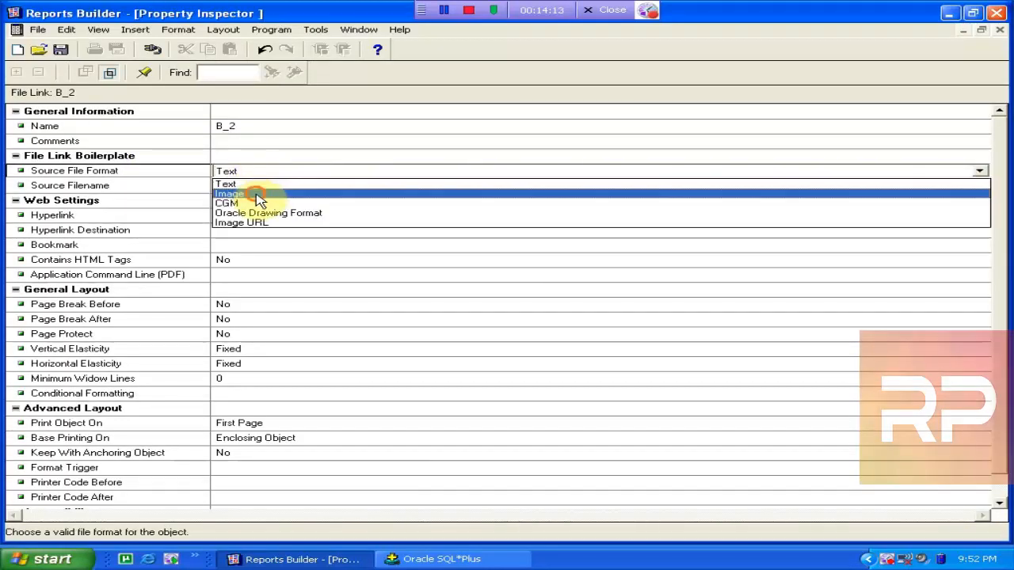
{"action": "left_click", "coordinate": [254, 193]}
- Set the file link's source filename to 7369.bmp from the image folder and return to the paper layout
{"action": "left_click", "coordinate": [249, 183]}
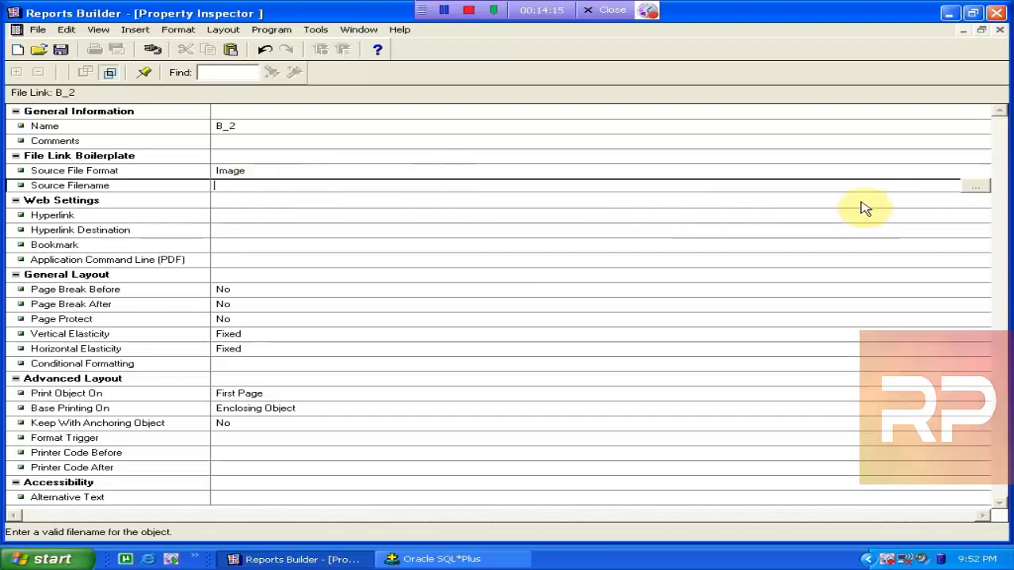
{"action": "left_click", "coordinate": [971, 189]}
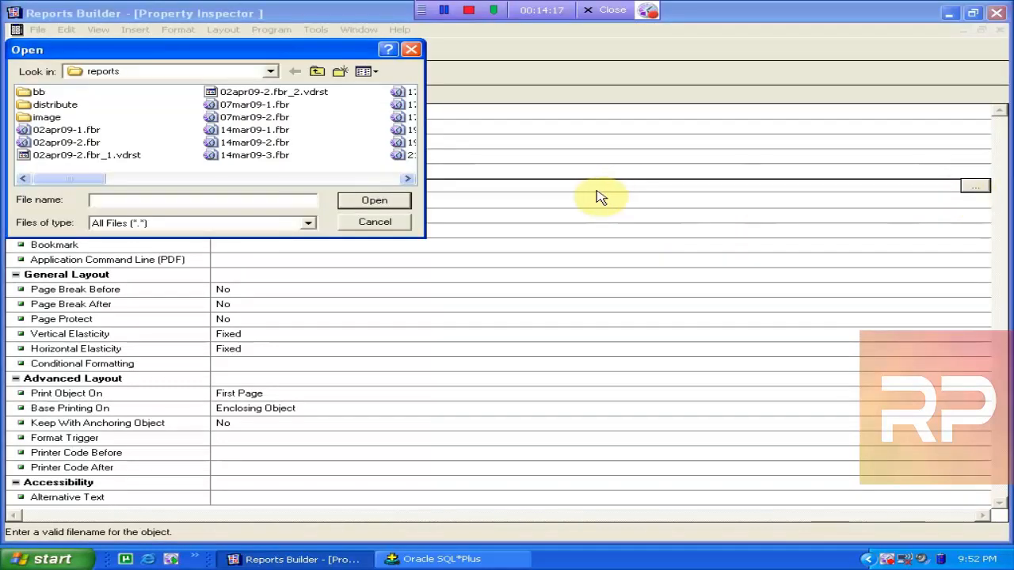
{"action": "double_click", "coordinate": [37, 118]}
{"action": "left_click", "coordinate": [32, 92]}
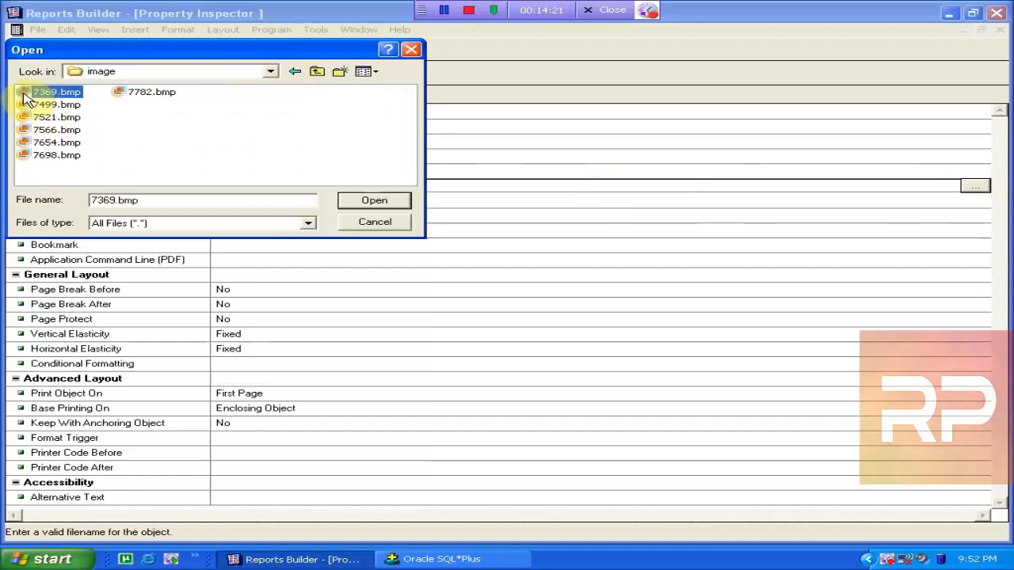
{"action": "double_click", "coordinate": [32, 92]}
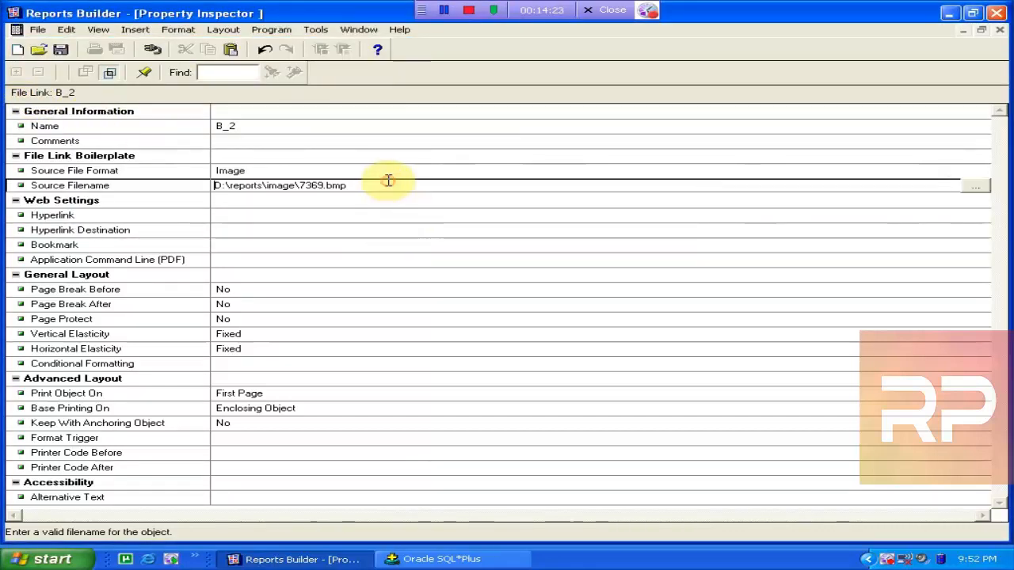
{"action": "left_click", "coordinate": [369, 171]}
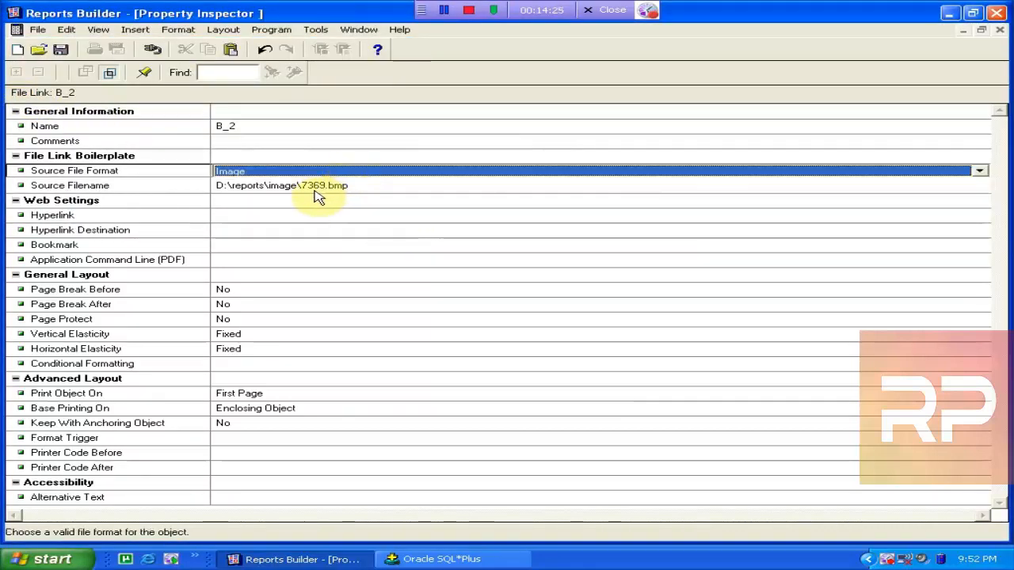
{"action": "left_click", "coordinate": [390, 151]}
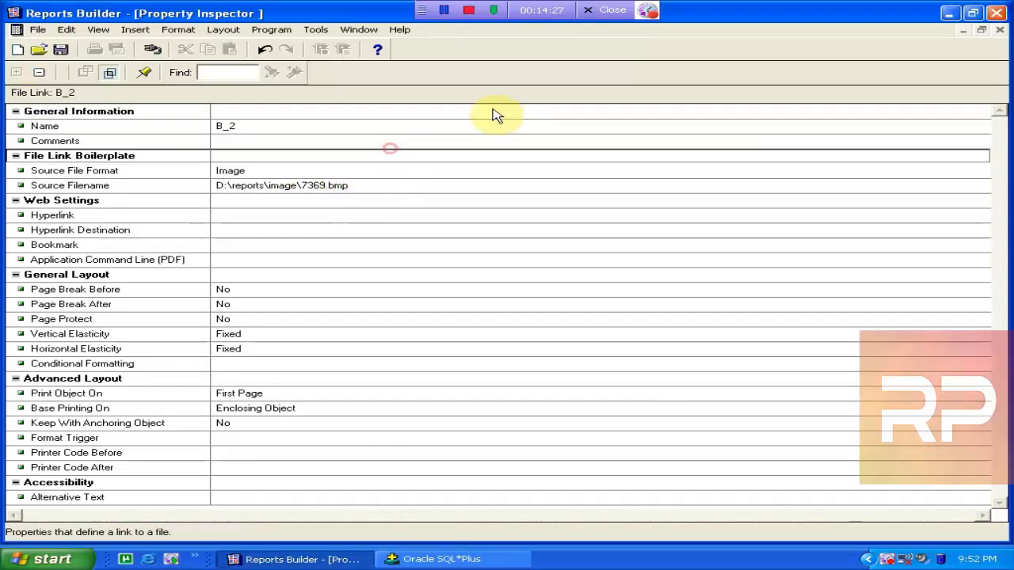
{"action": "left_click", "coordinate": [1000, 30]}
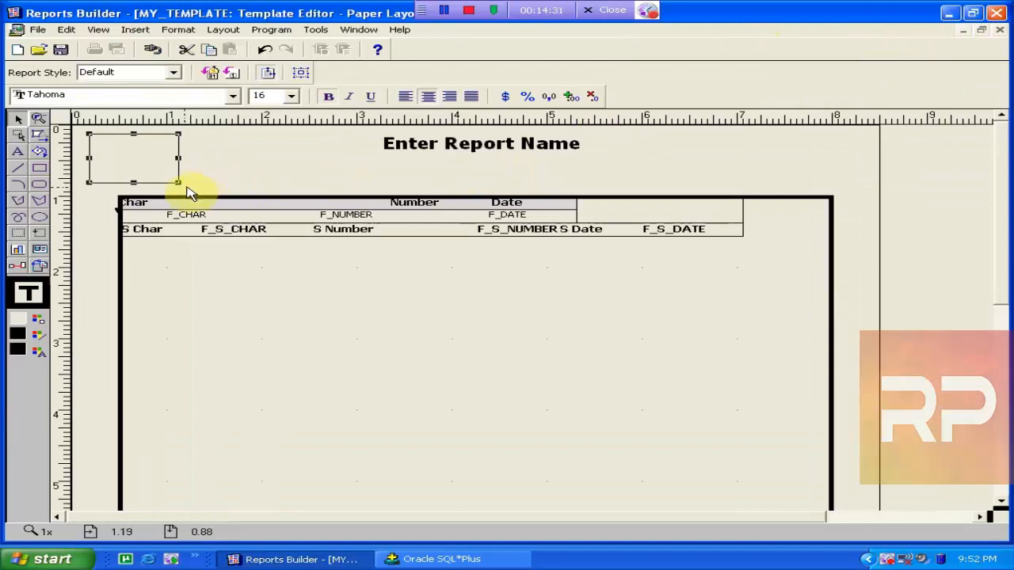
- Shrink the image box to about 0.8 inch wide and reposition it at the top of the header, beside the page's left edge
{"action": "mouse_move", "coordinate": [177, 185]}
{"action": "left_mouse_down"}
{"action": "mouse_move", "coordinate": [190, 194]}
{"action": "mouse_move", "coordinate": [188, 164]}
{"action": "mouse_move", "coordinate": [167, 169]}
{"action": "left_mouse_up"}
{"action": "key", "text": "Up"}
{"action": "key", "text": "Up"}
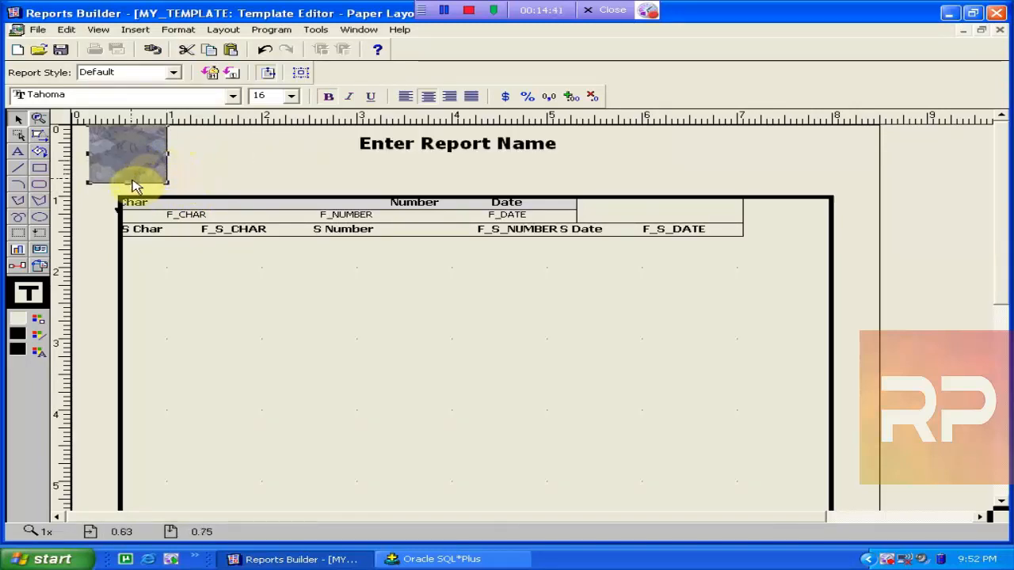
{"action": "left_click_drag", "start_coordinate": [127, 184], "coordinate": [166, 153]}
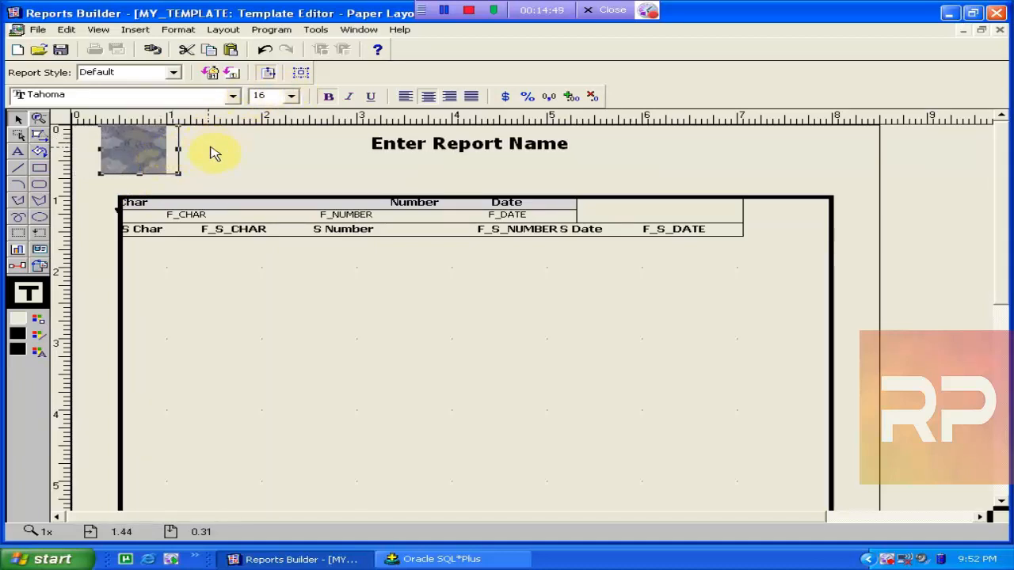
- Add the text label "XyZ" just below the image in the header
{"action": "left_click", "coordinate": [18, 152]}
{"action": "left_click_drag", "start_coordinate": [77, 179], "coordinate": [210, 190]}
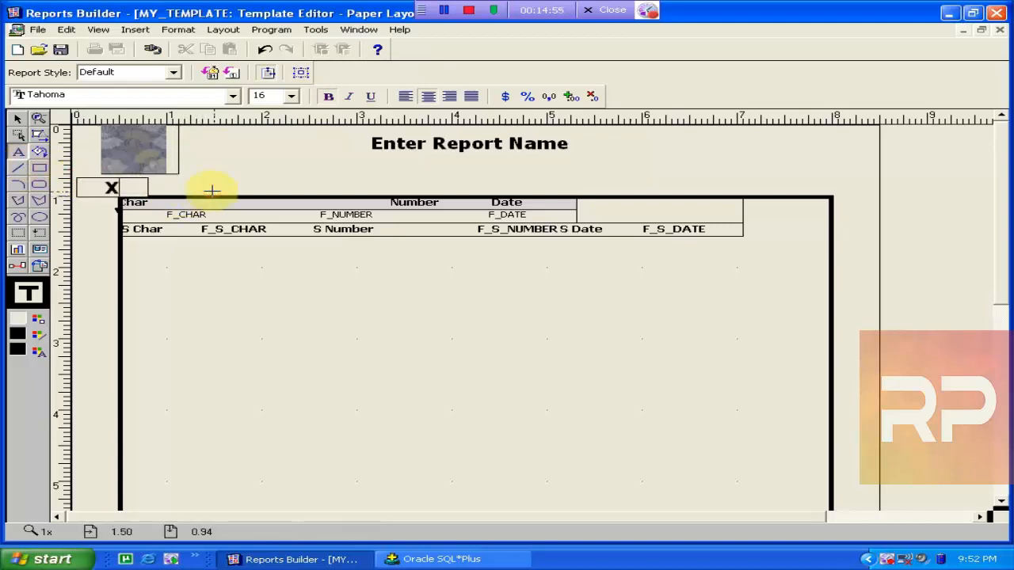
{"action": "type", "text": "XyZa"}
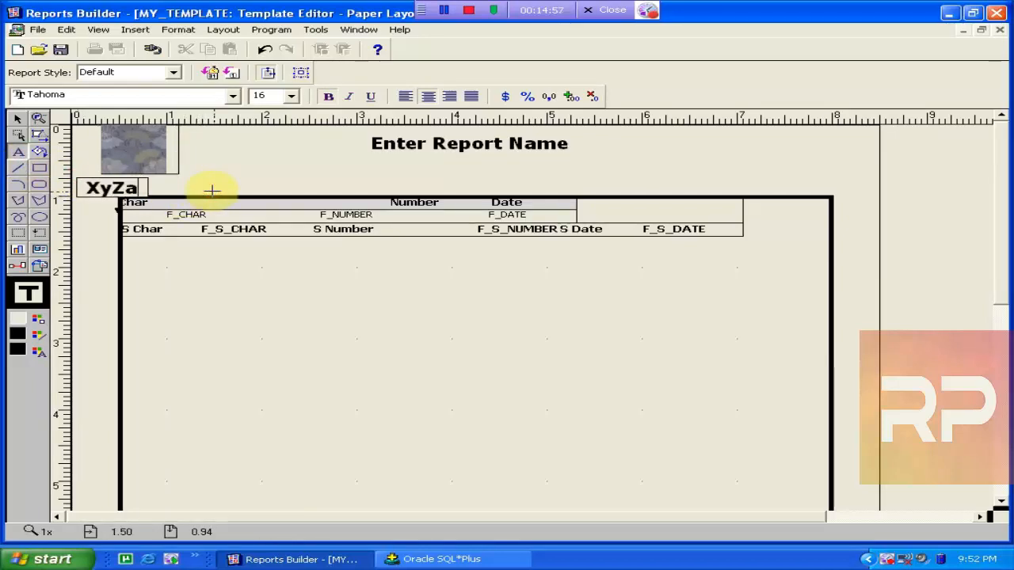
{"action": "left_click", "coordinate": [262, 166]}
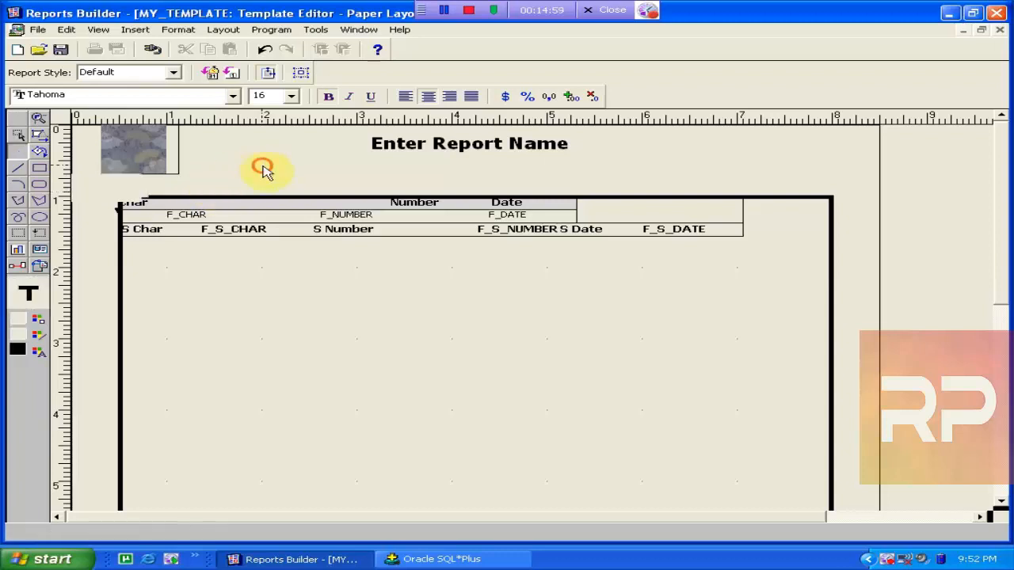
- Nudge the "XyZ" label right and up until it sits centered directly beneath the image
{"action": "key", "text": "Right"}
{"action": "key", "text": "Right"}
{"action": "key", "text": "Right"}
{"action": "key", "text": "Right"}
{"action": "key", "text": "Right"}
{"action": "key", "text": "Right"}
{"action": "key", "text": "Right"}
{"action": "key", "text": "Right"}
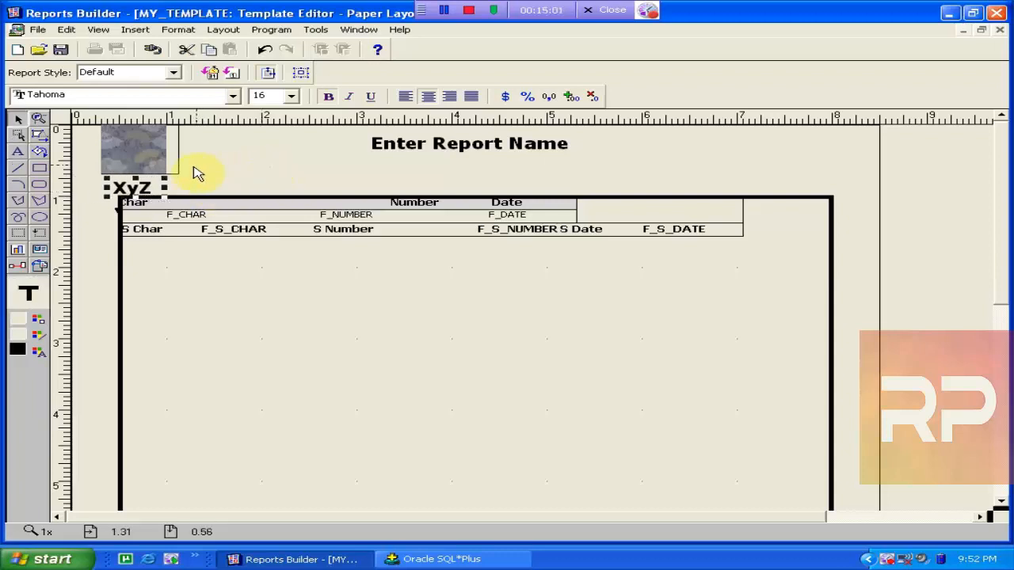
{"action": "key", "text": "Up"}
{"action": "key", "text": "Up"}
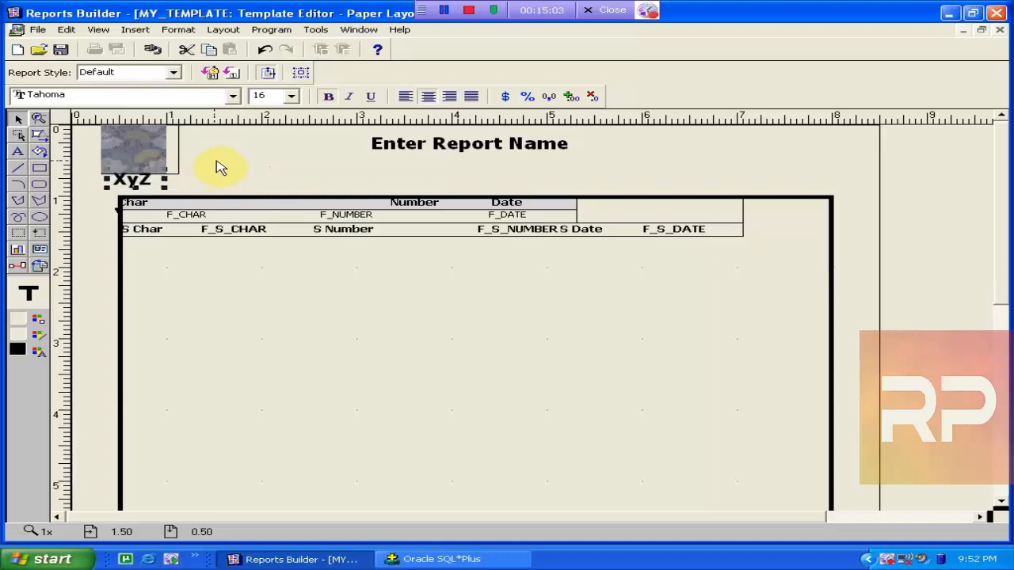
- Set the font size of the "XyZ" label to 11
{"action": "left_click", "coordinate": [266, 97]}
{"action": "left_click", "coordinate": [290, 96]}
{"action": "left_click", "coordinate": [292, 114]}
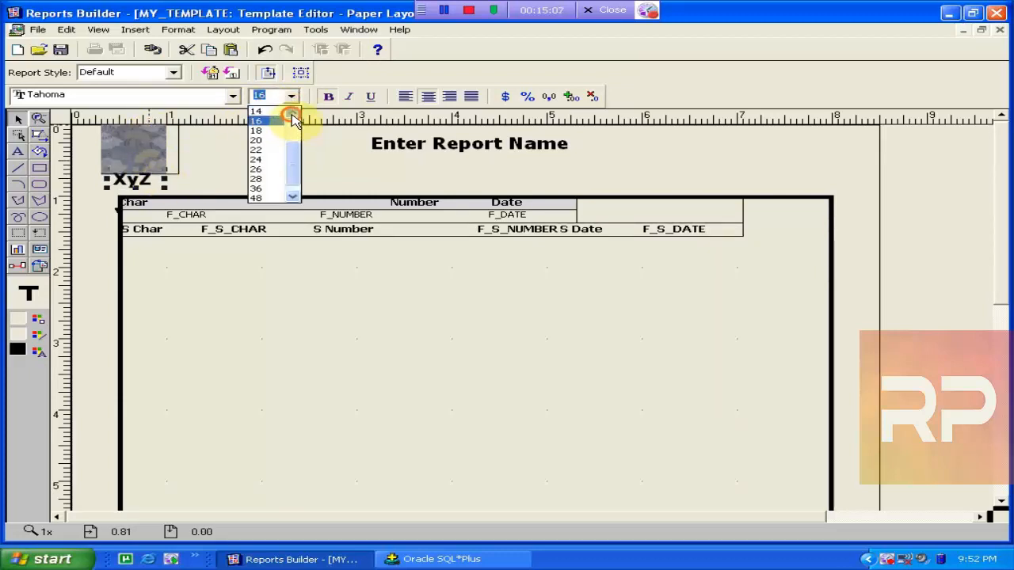
{"action": "left_click", "coordinate": [292, 114]}
{"action": "left_click", "coordinate": [292, 114]}
{"action": "left_click", "coordinate": [283, 111]}
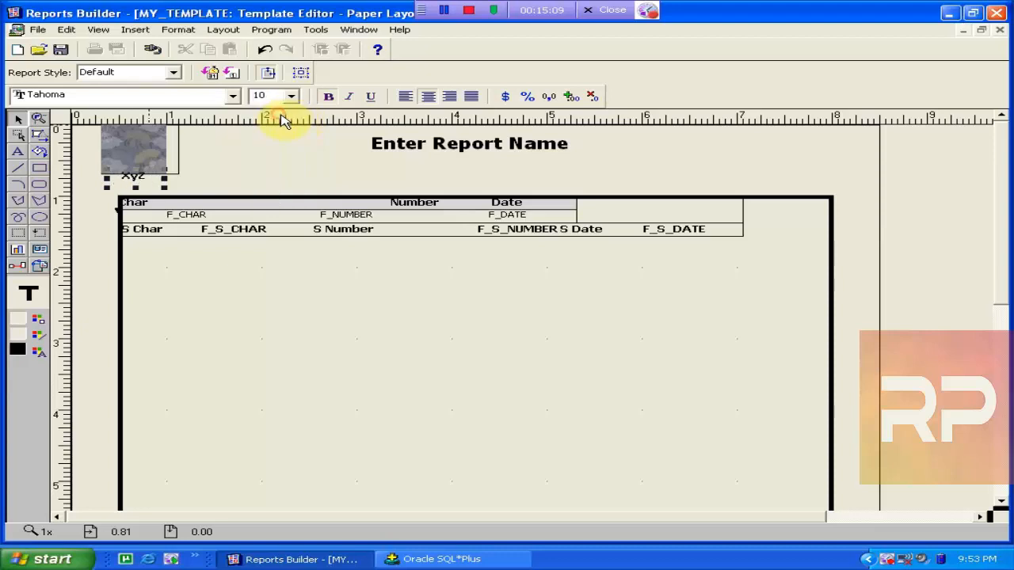
{"action": "left_click", "coordinate": [290, 96]}
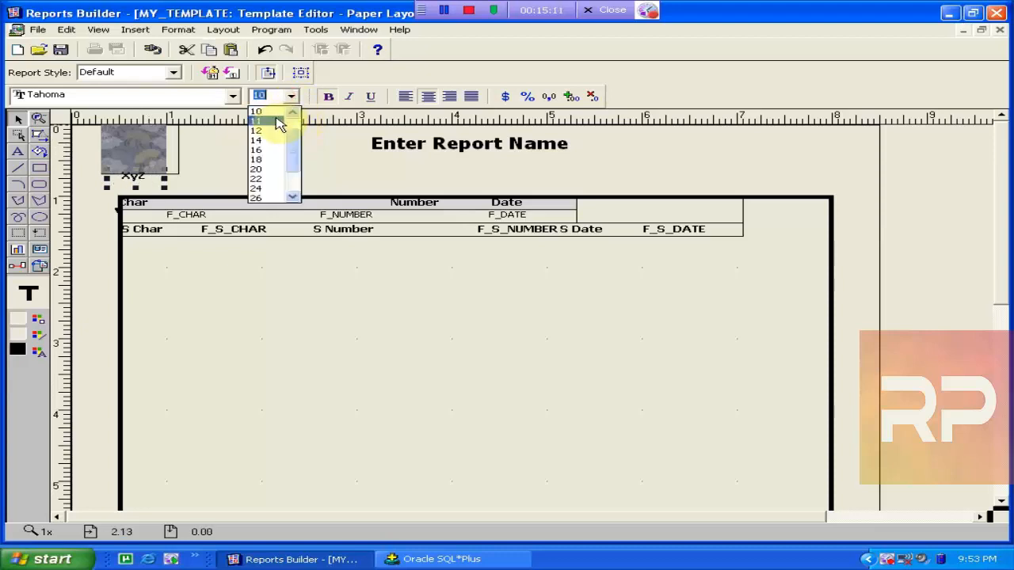
{"action": "left_click", "coordinate": [276, 121]}
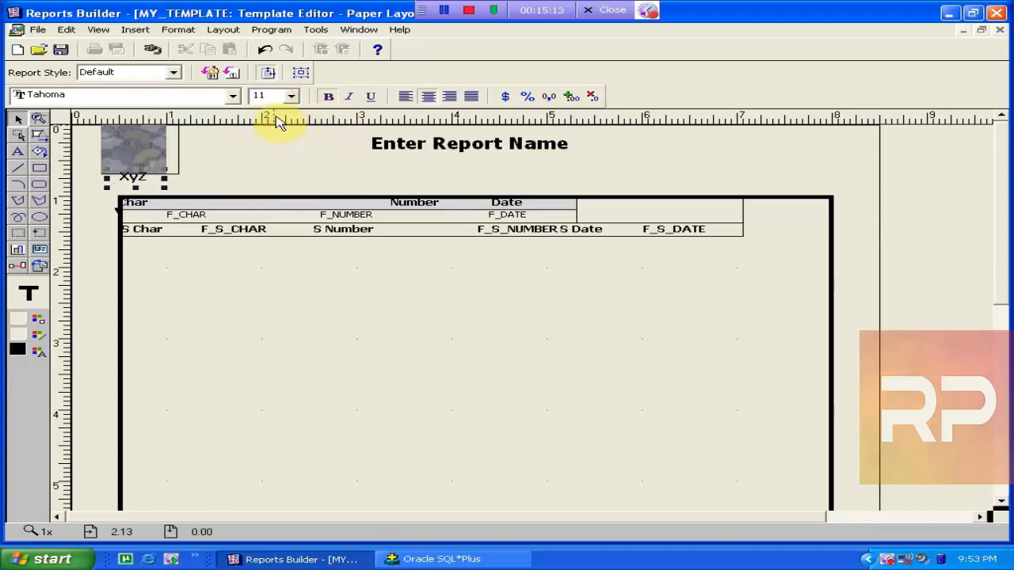
{"action": "left_click", "coordinate": [261, 146]}
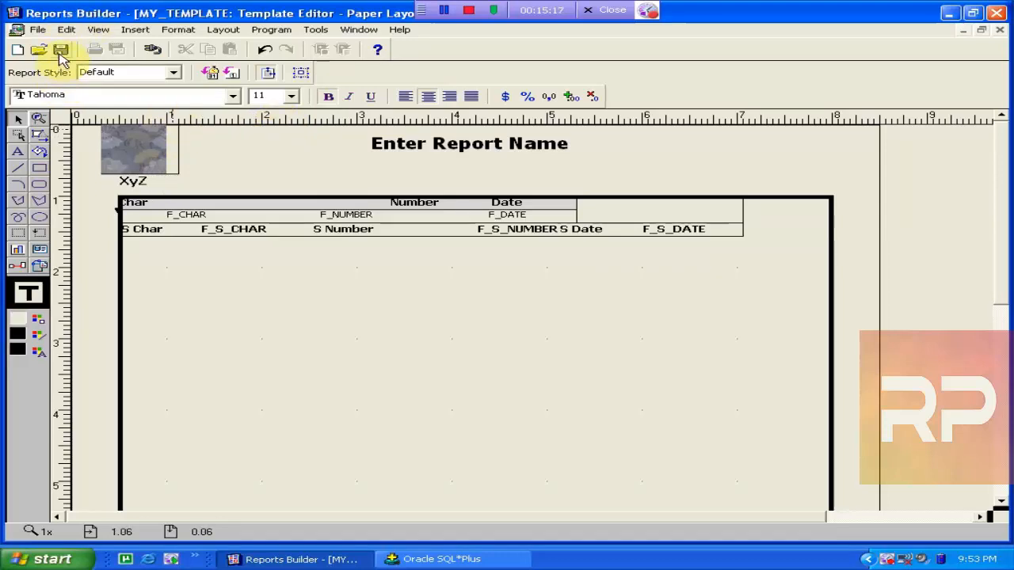
- Insert a top-center date and time field in the "Thursday April 2 2009 9:53 PM" format and move it to the header's right side
{"action": "left_click", "coordinate": [135, 29]}
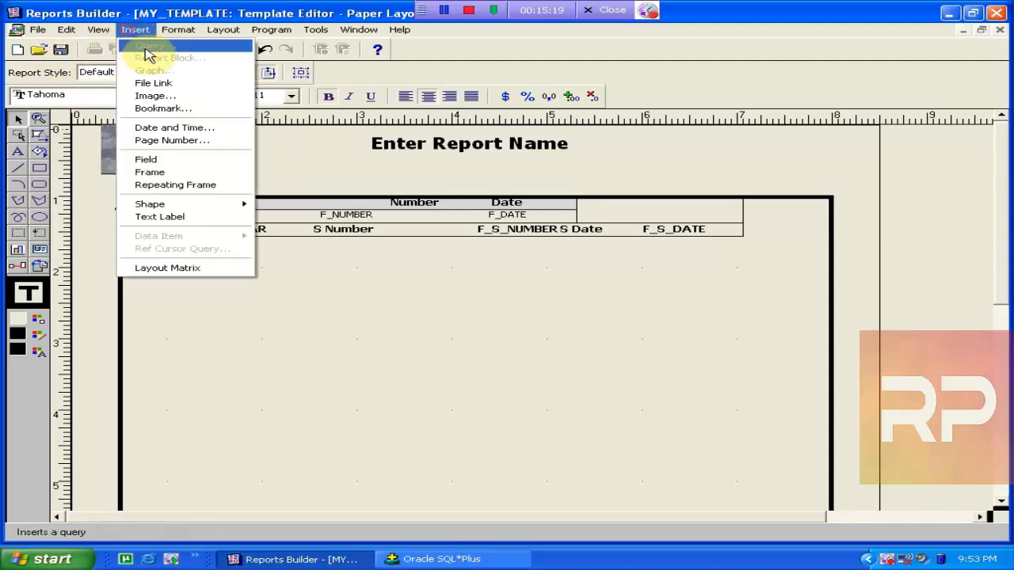
{"action": "left_click", "coordinate": [190, 127]}
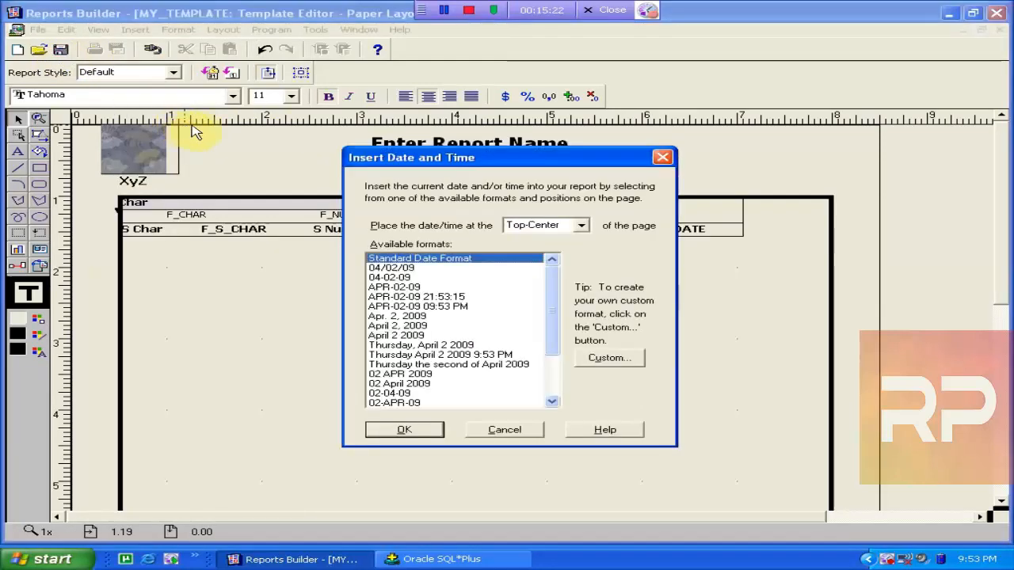
{"action": "left_click", "coordinate": [432, 355]}
{"action": "left_click", "coordinate": [404, 429]}
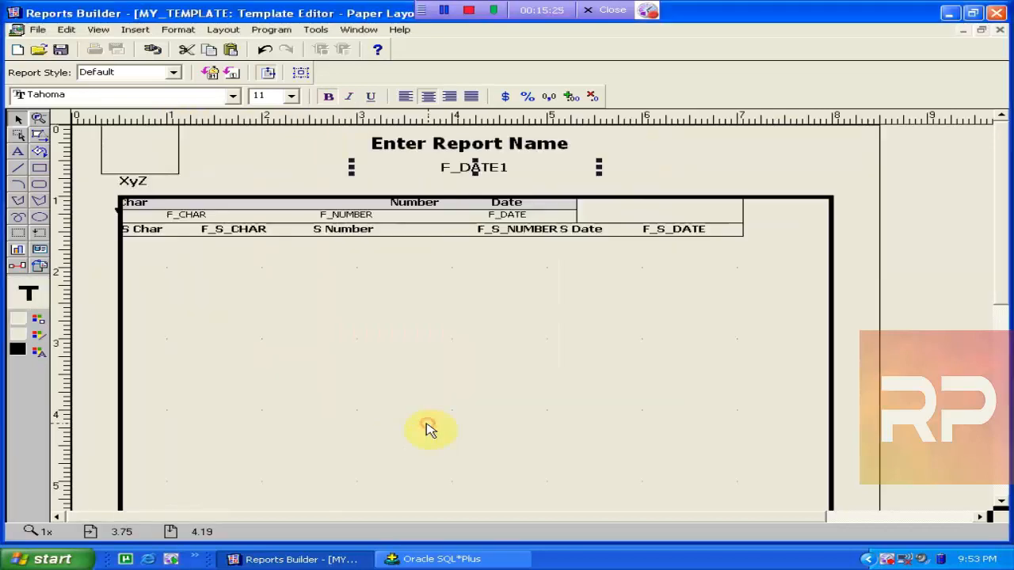
{"action": "left_click_drag", "start_coordinate": [446, 174], "coordinate": [676, 190]}
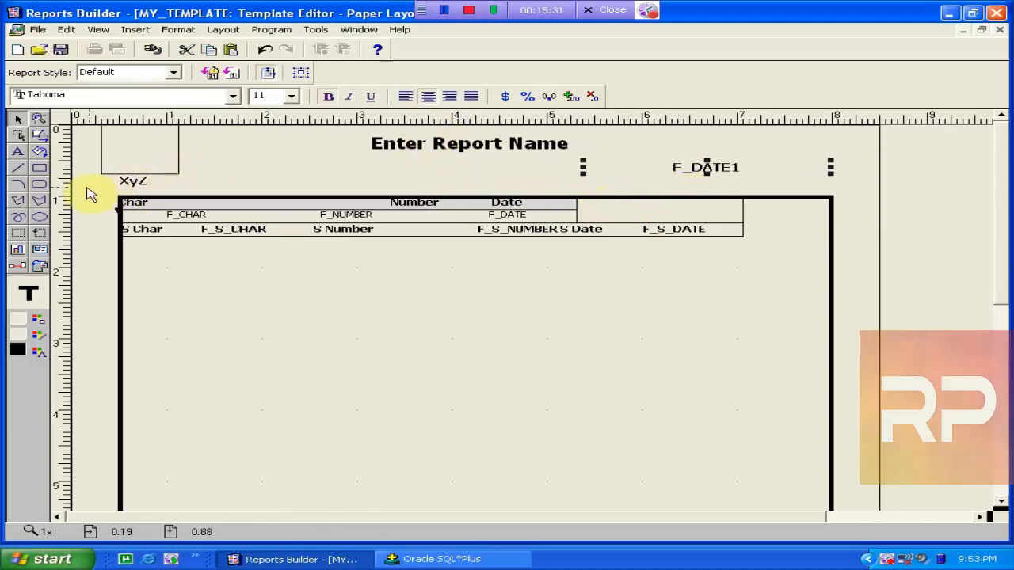
- Add the text label "Report Ran" in the header, below the report title and beside the date field
{"action": "left_click", "coordinate": [26, 156]}
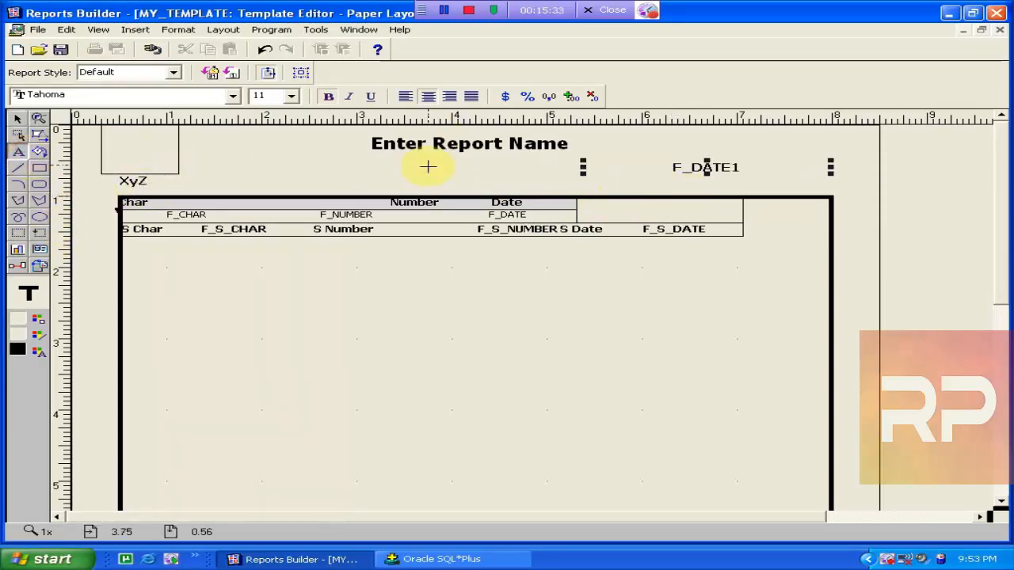
{"action": "left_click_drag", "start_coordinate": [422, 165], "coordinate": [588, 188]}
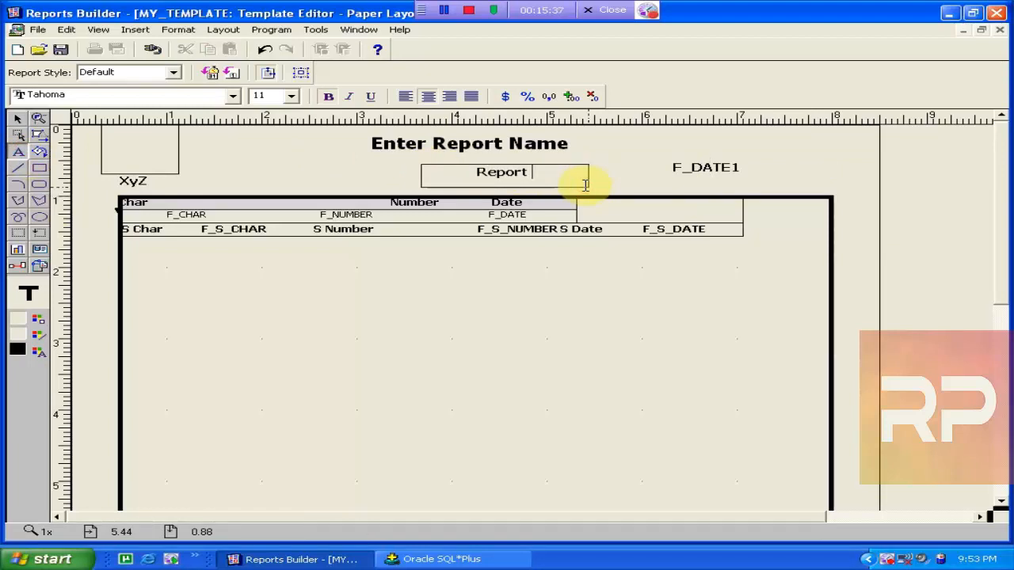
{"action": "type", "text": "Report Ran"}
{"action": "left_click", "coordinate": [628, 142]}
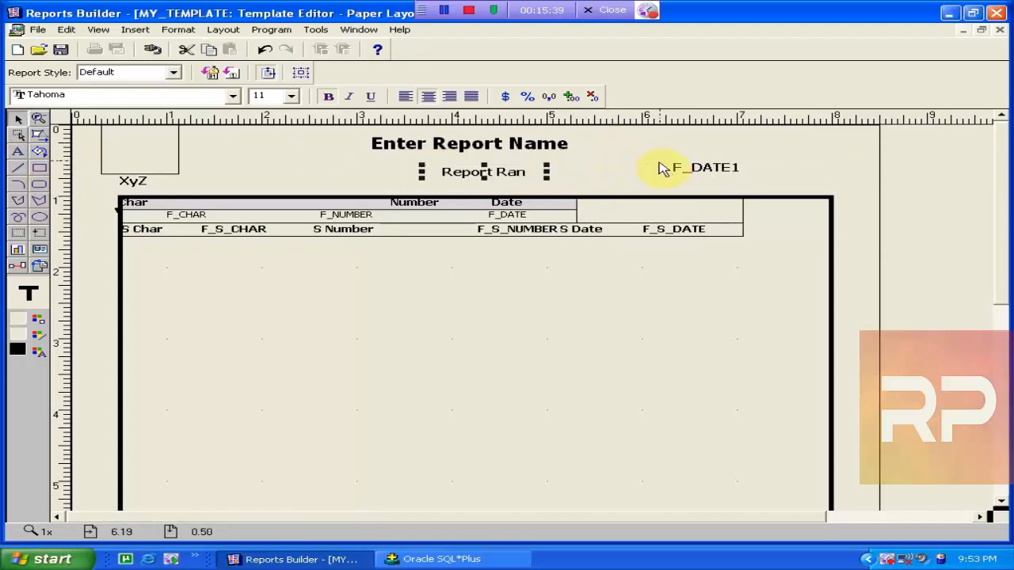
- Nudge the report title, the "Report Ran" label and the date field slightly up in the header
{"action": "left_click", "coordinate": [562, 153]}
{"action": "key", "text": "Up"}
{"action": "key", "text": "Up"}
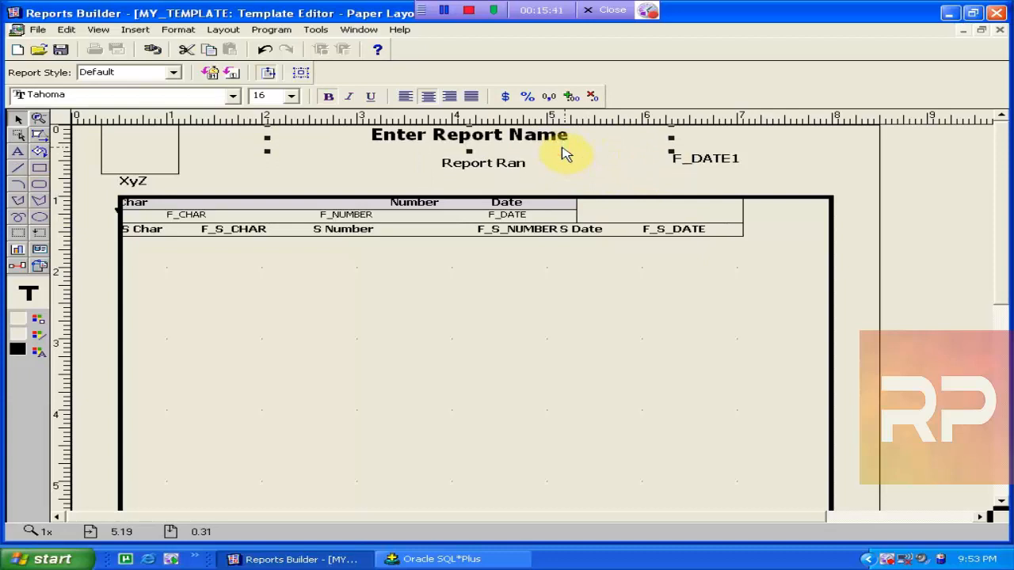
- Move the F_DATE1 date field down toward the body's upper edge and slightly to the right
{"action": "left_click", "coordinate": [697, 171]}
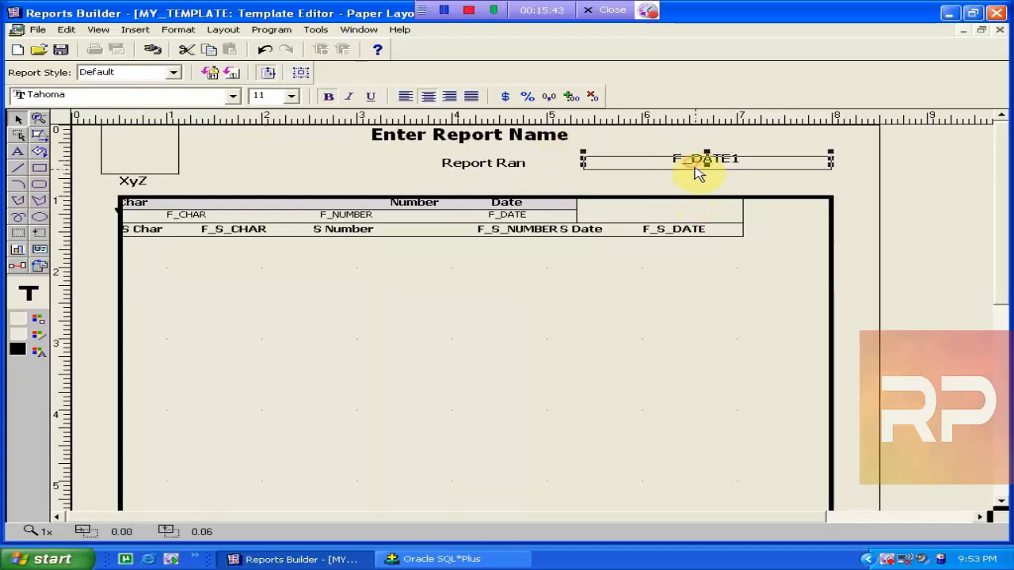
{"action": "key", "text": "Down"}
{"action": "key", "text": "Down"}
{"action": "key", "text": "Down"}
{"action": "key", "text": "Down"}
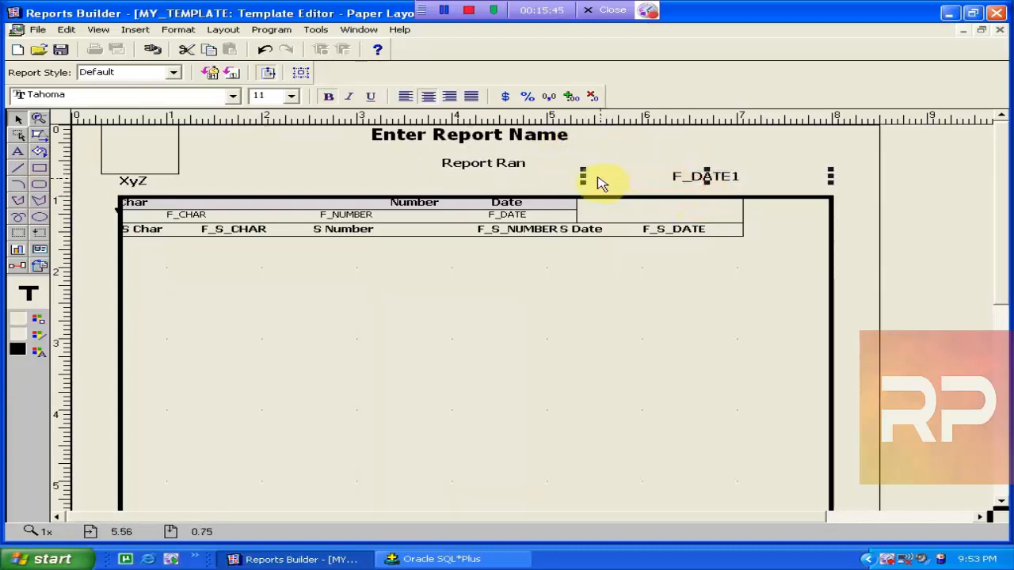
{"action": "left_click_drag", "start_coordinate": [585, 179], "coordinate": [623, 183]}
- Move the "Report Ran" label right and down until it sits level with the F_DATE1 field
{"action": "left_click_drag", "start_coordinate": [507, 168], "coordinate": [564, 206]}
{"action": "key", "text": "Down"}
{"action": "key", "text": "Down"}
{"action": "key", "text": "Down"}
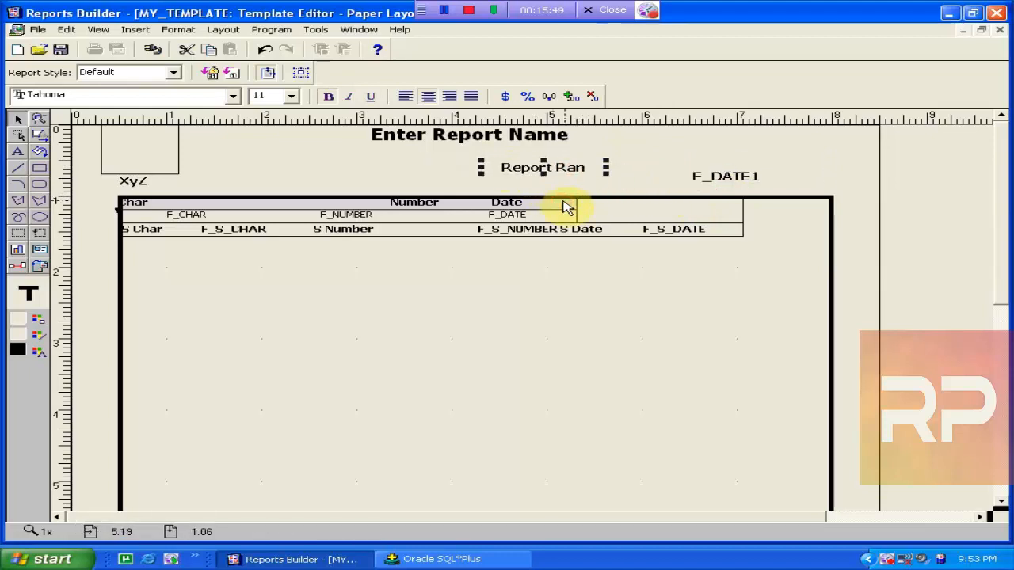
{"action": "left_click", "coordinate": [694, 181]}
{"action": "left_click", "coordinate": [572, 176]}
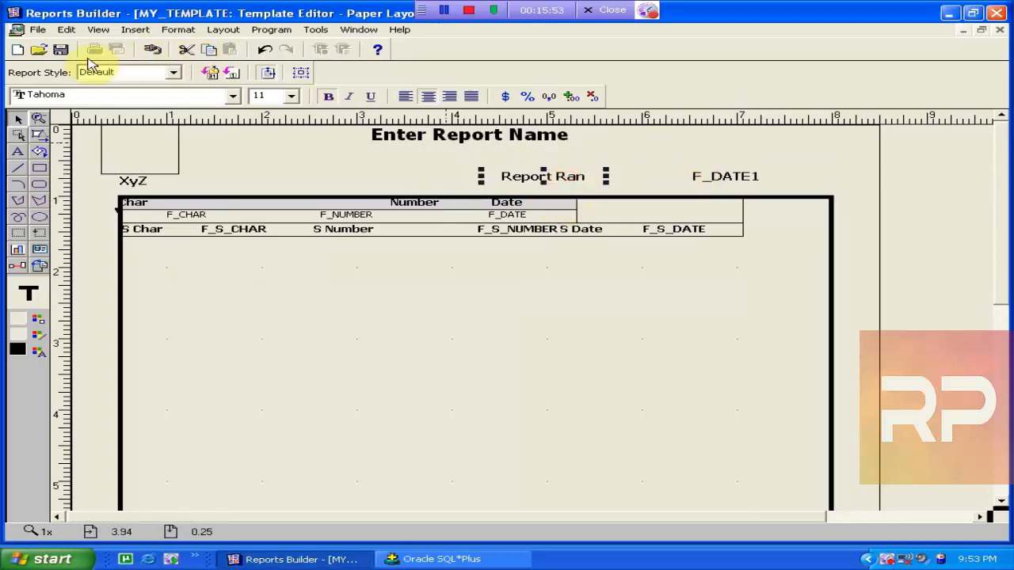
- Insert a bottom-center page number with total pages and nudge it up closer to the body frame
{"action": "left_click", "coordinate": [136, 30]}
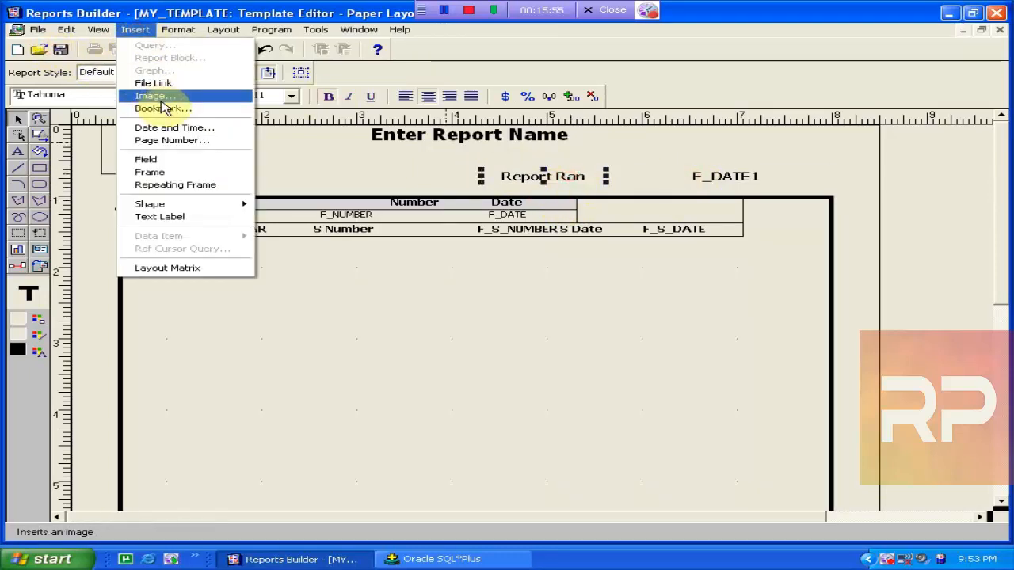
{"action": "left_click", "coordinate": [190, 140]}
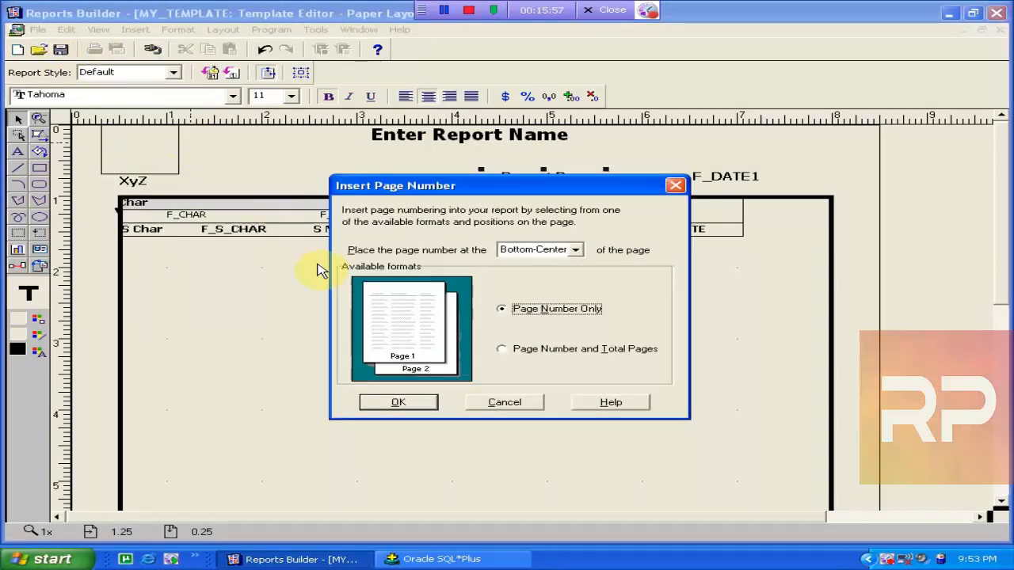
{"action": "left_click", "coordinate": [539, 350]}
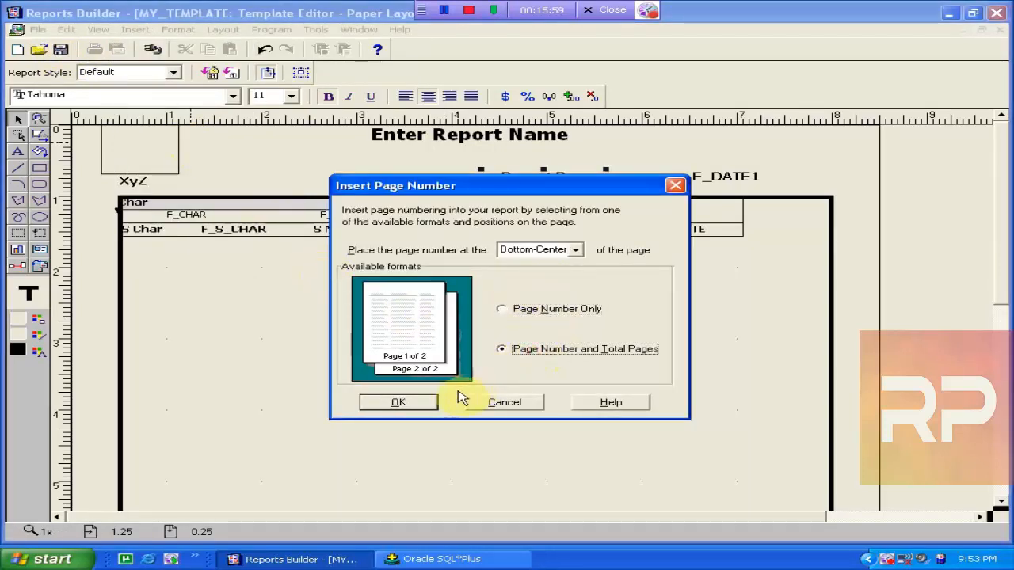
{"action": "left_click", "coordinate": [423, 402]}
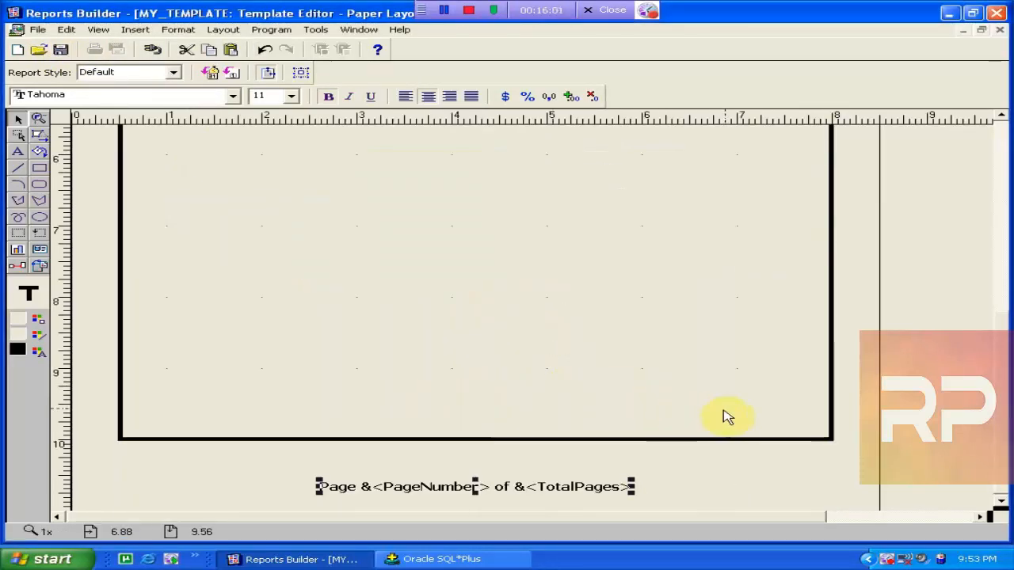
{"action": "key", "text": "Up"}
{"action": "key", "text": "Up"}
{"action": "key", "text": "Up"}
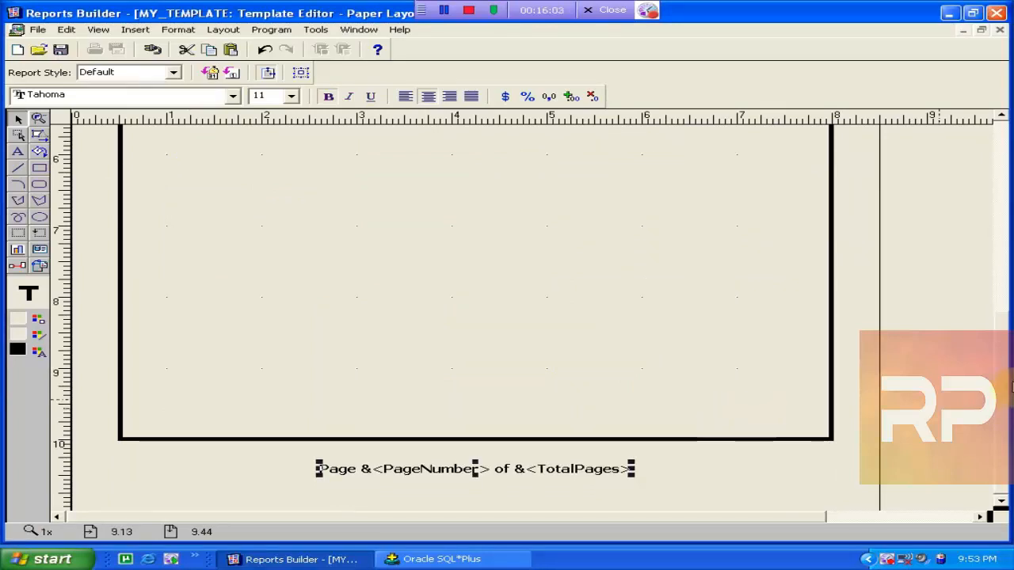
- Close the template's layout editor and open the properties of the Section node under Paper Layout
{"action": "left_click_drag", "start_coordinate": [1002, 380], "coordinate": [995, 164]}
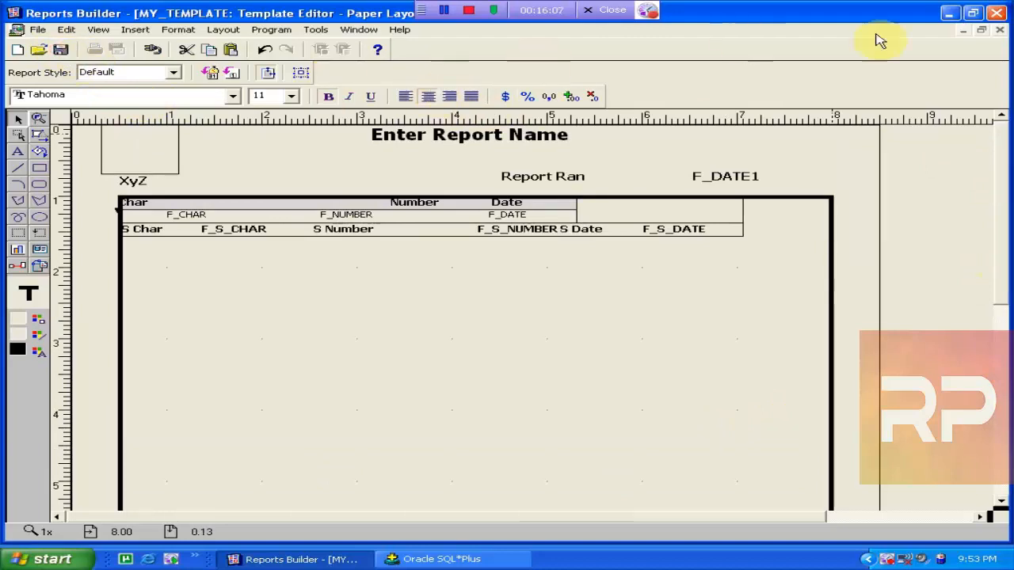
{"action": "left_click", "coordinate": [1000, 29]}
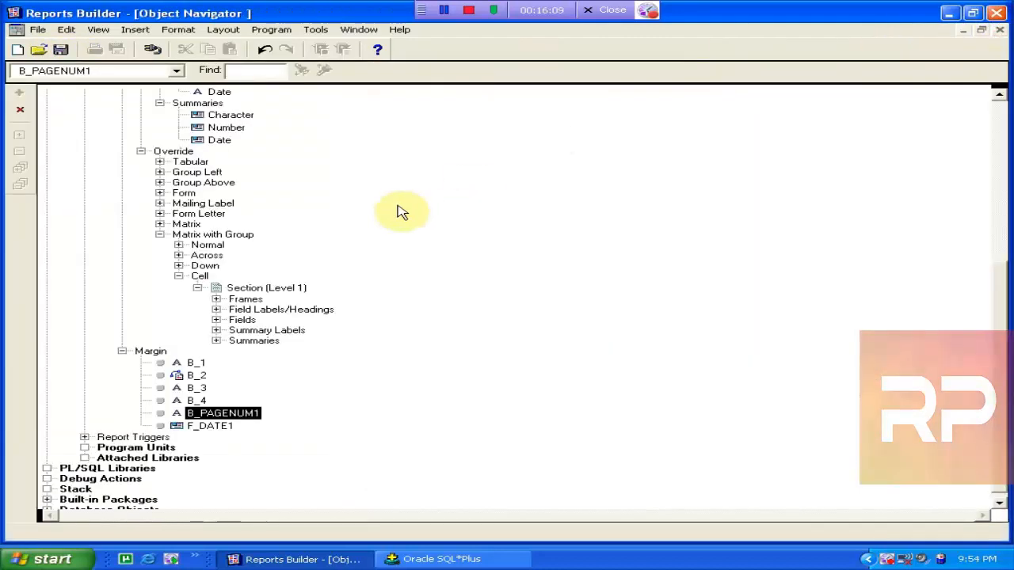
{"action": "left_click_drag", "start_coordinate": [1003, 349], "coordinate": [991, 183]}
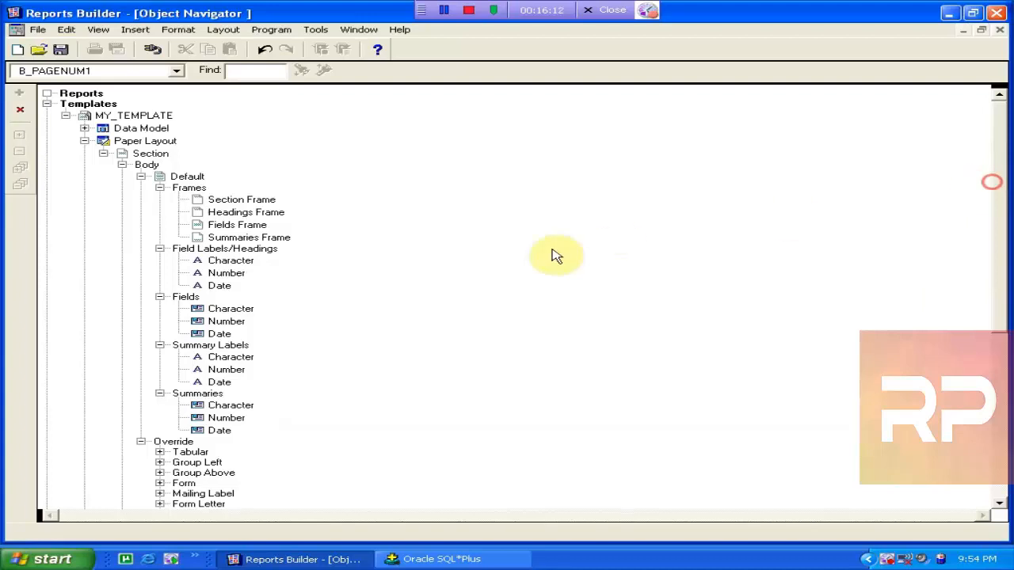
{"action": "left_click", "coordinate": [103, 152]}
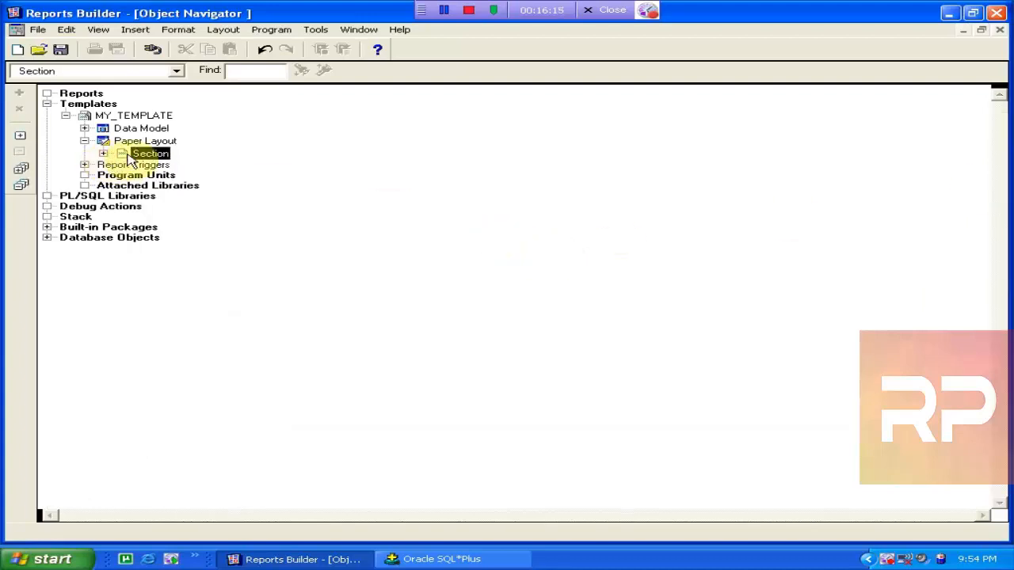
{"action": "right_click", "coordinate": [129, 159]}
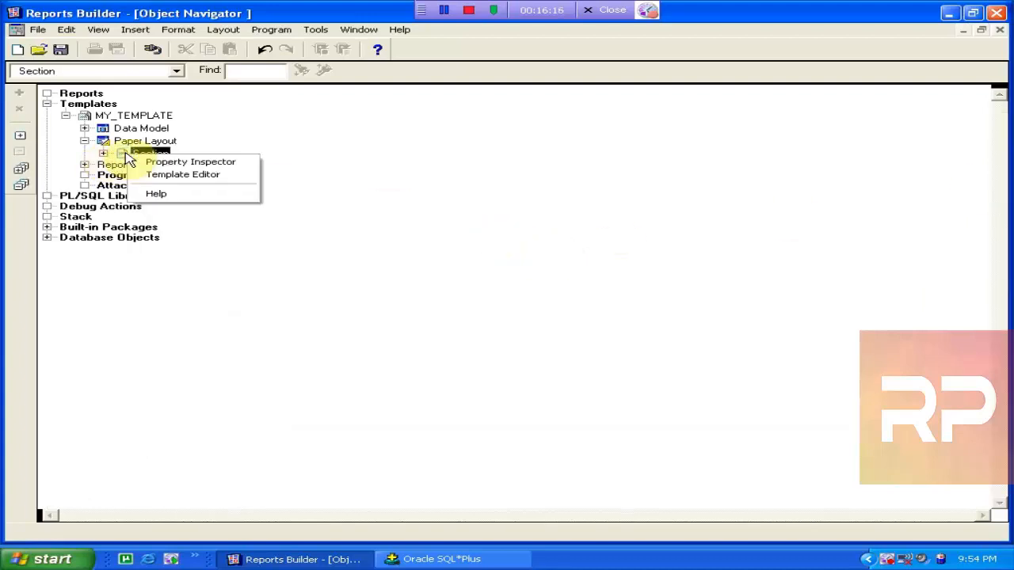
{"action": "left_click", "coordinate": [170, 162]}
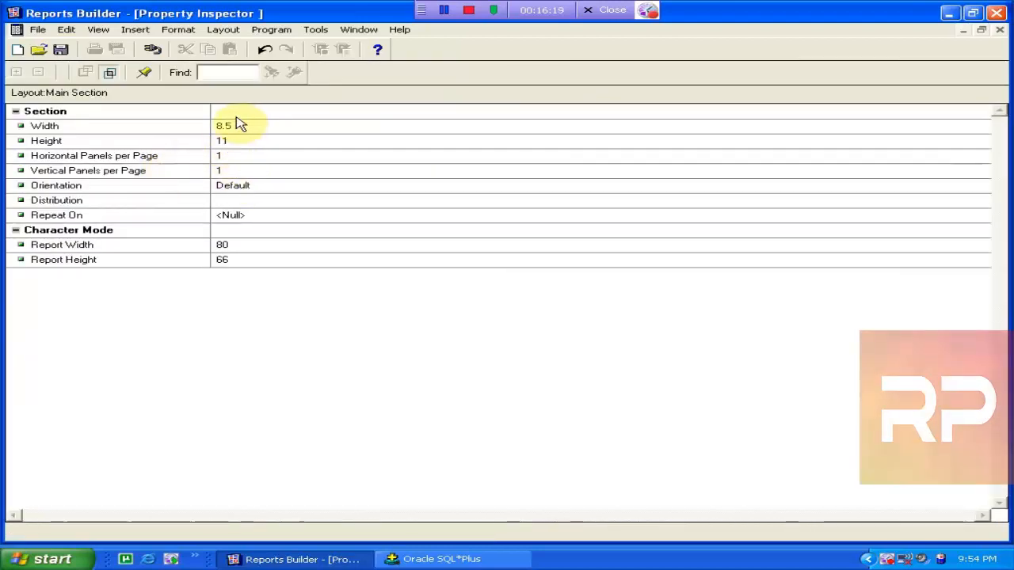
- Examine the main section's width, height and distribution settings, then close its properties
{"action": "left_click", "coordinate": [246, 126]}
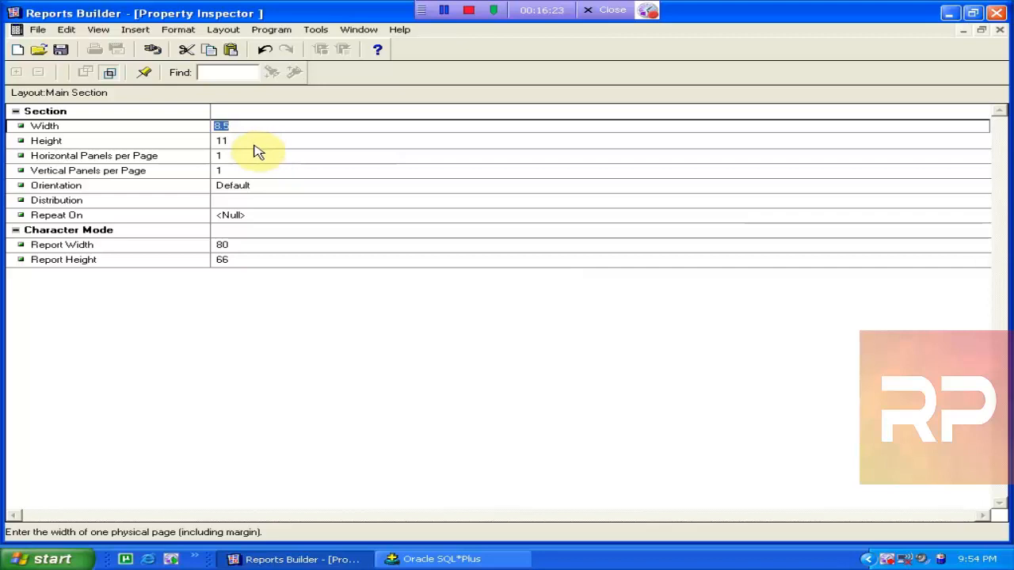
{"action": "left_click", "coordinate": [253, 144]}
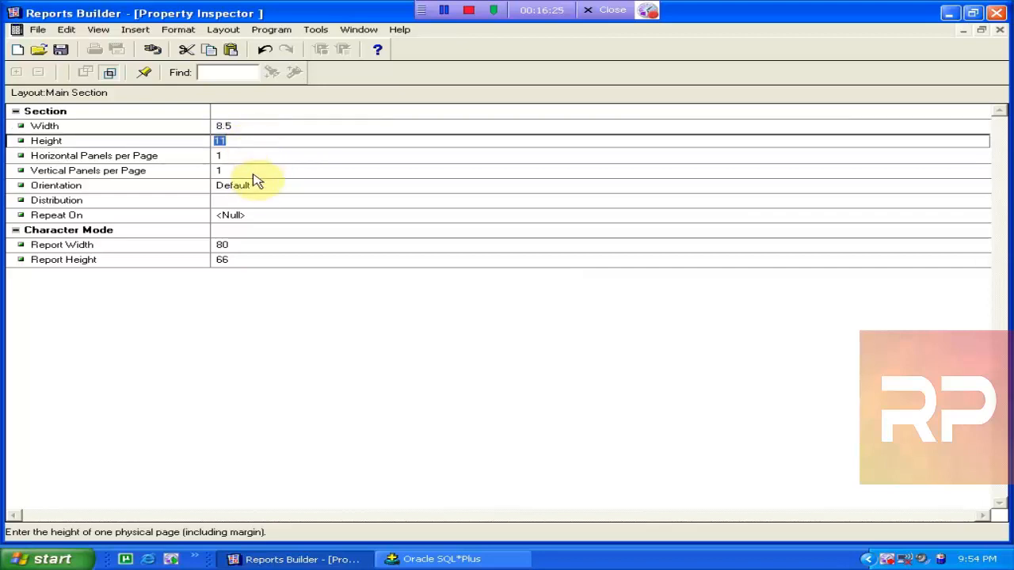
{"action": "left_click", "coordinate": [259, 203]}
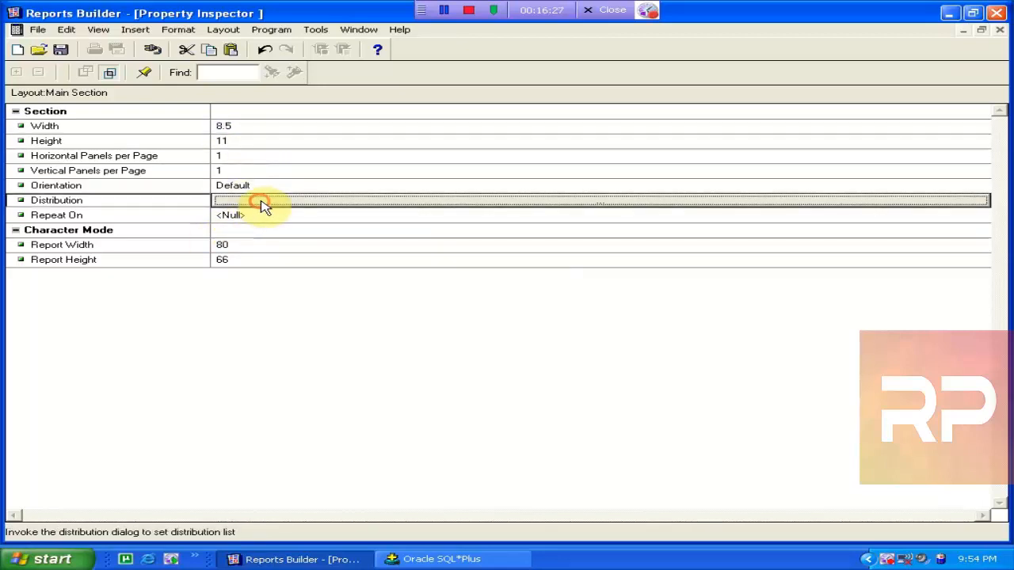
{"action": "left_click", "coordinate": [261, 201]}
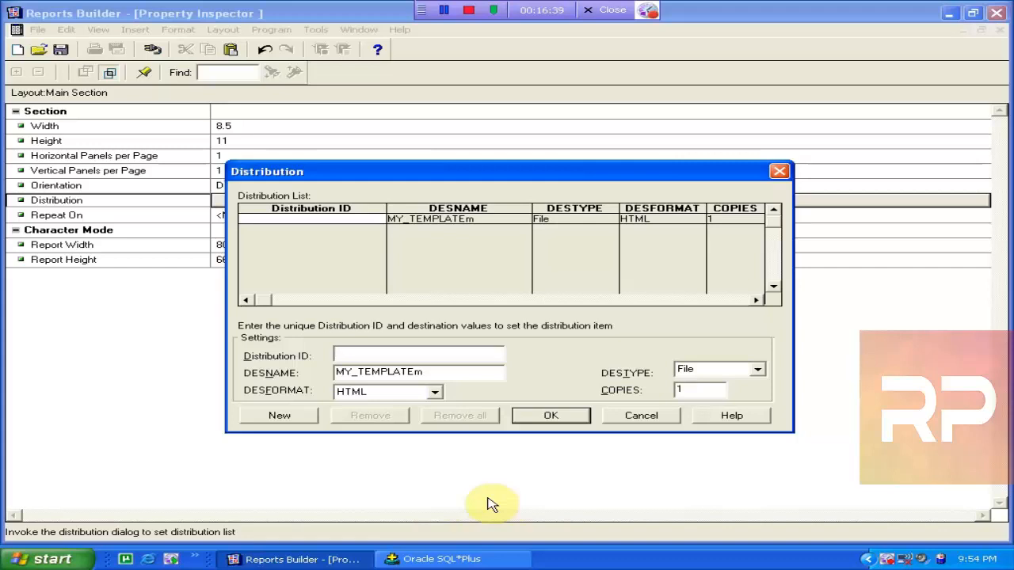
{"action": "left_click", "coordinate": [548, 416]}
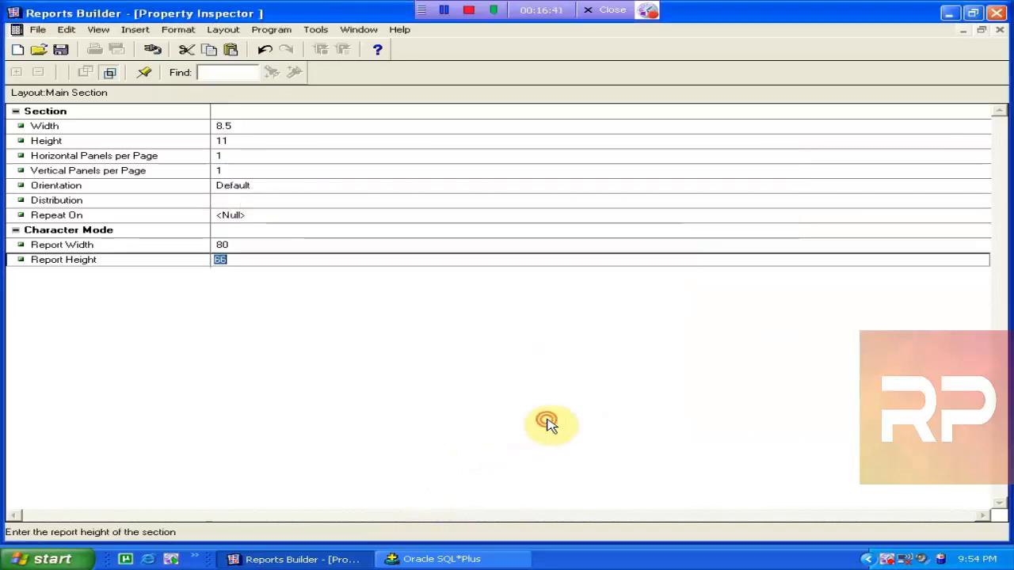
{"action": "left_click", "coordinate": [1000, 30]}
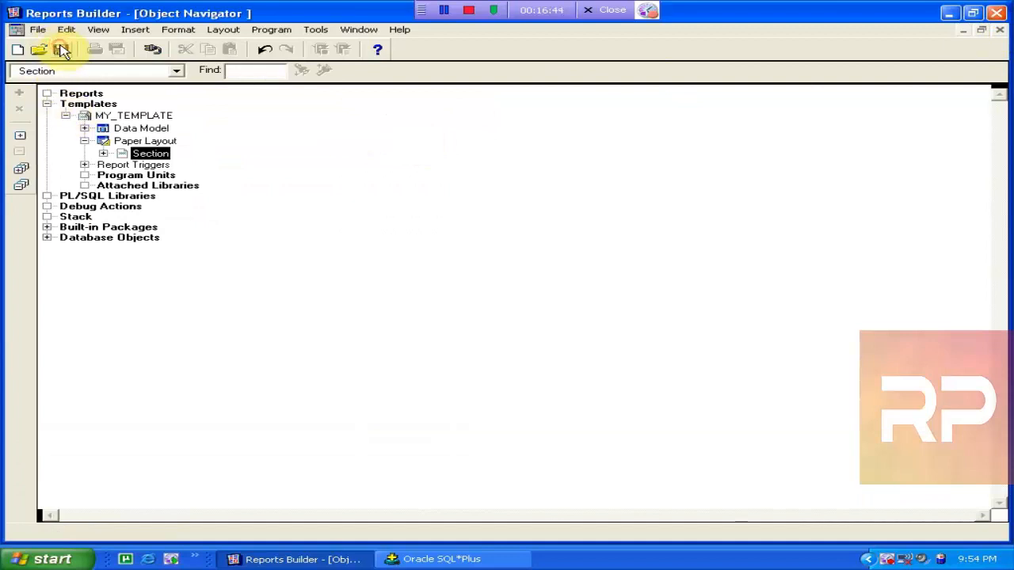
- Save MY_TEMPLATE and remove it from the Object Navigator
{"action": "left_click", "coordinate": [65, 116]}
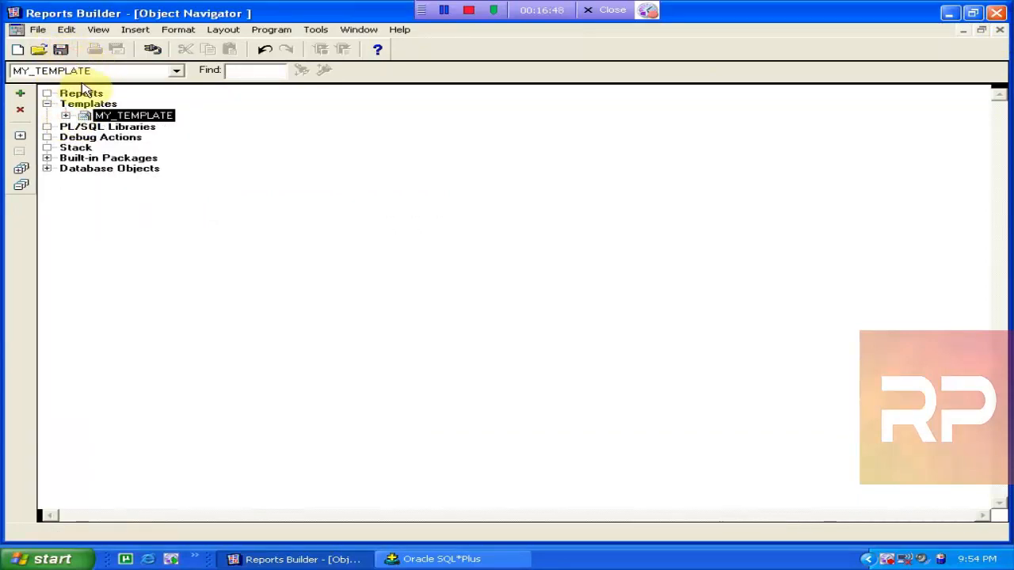
{"action": "key", "text": "Delete"}
- Create a new report with the Report Wizard and choose to generate a paper layout only
{"action": "left_click", "coordinate": [69, 94]}
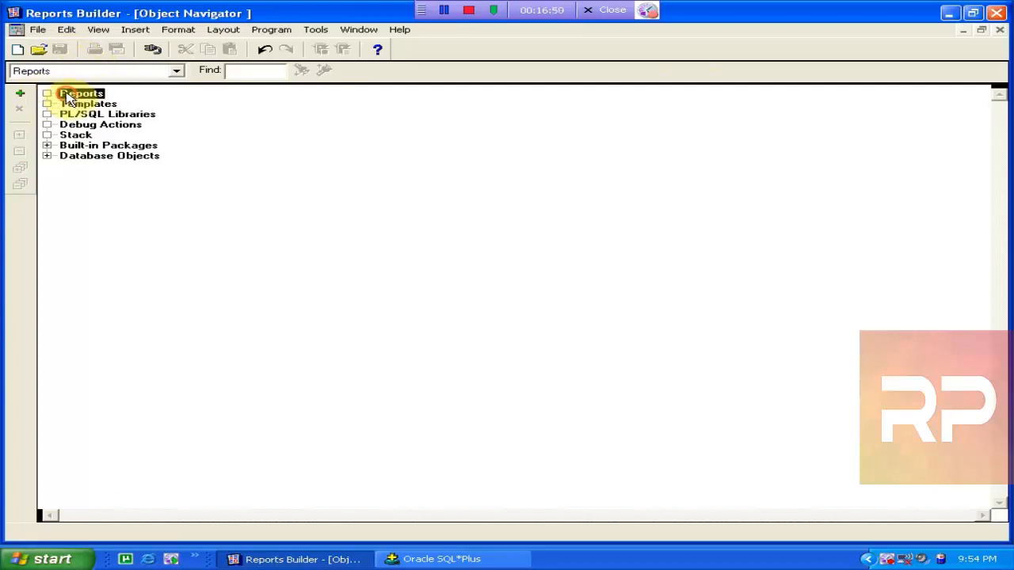
{"action": "left_click", "coordinate": [30, 96]}
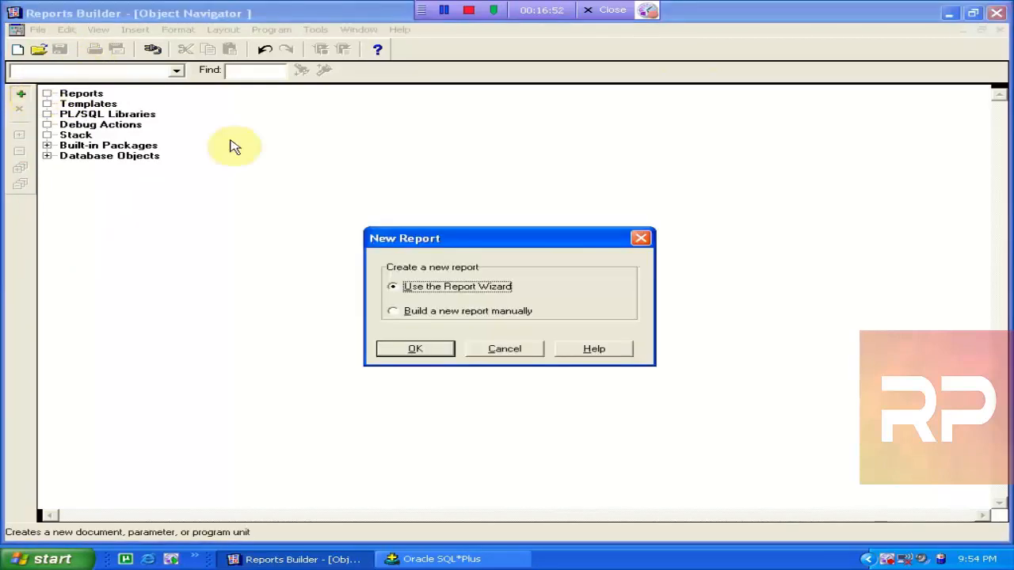
{"action": "left_click", "coordinate": [422, 351]}
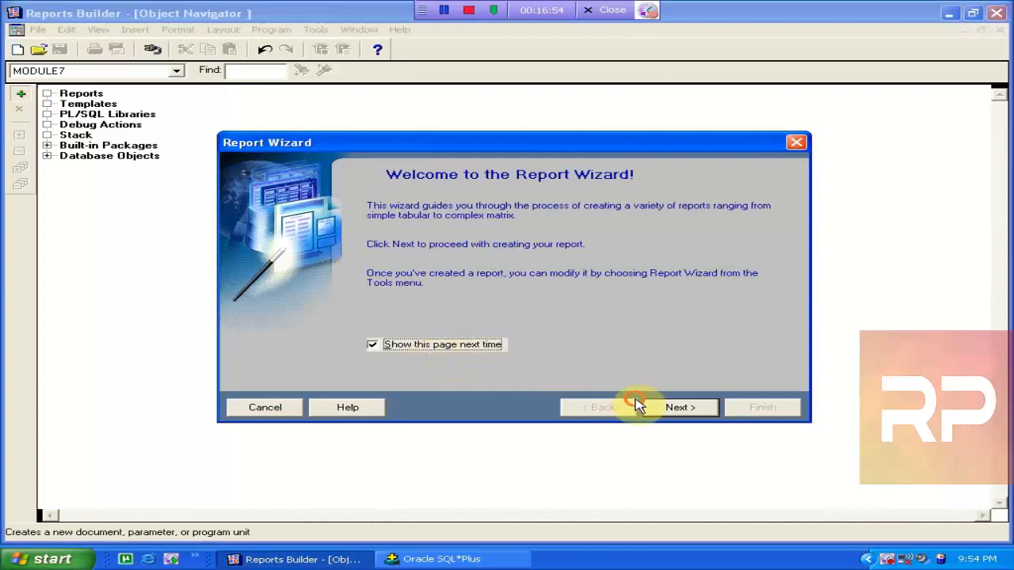
{"action": "left_click", "coordinate": [660, 409]}
{"action": "left_click", "coordinate": [473, 329]}
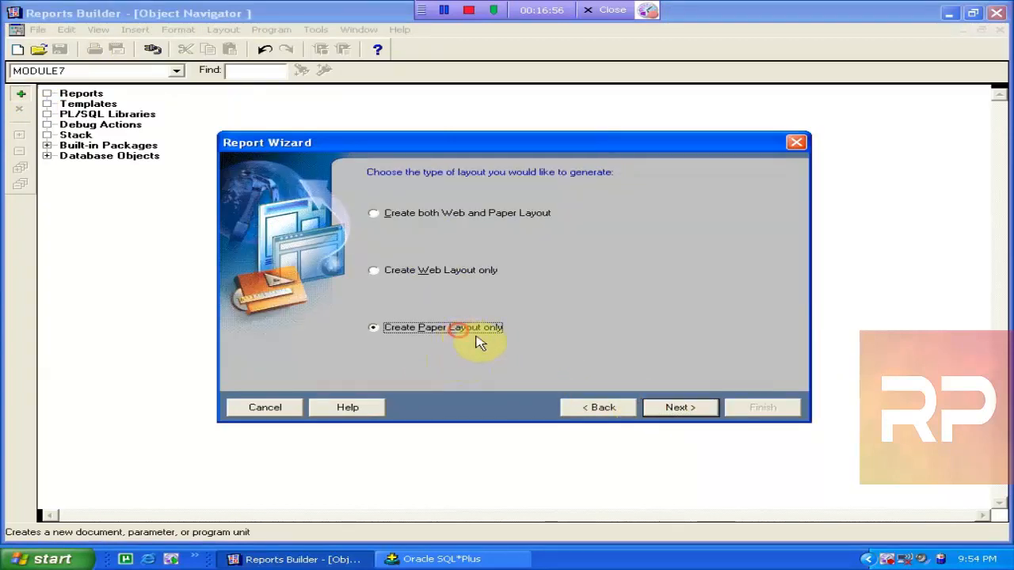
{"action": "left_click", "coordinate": [674, 408]}
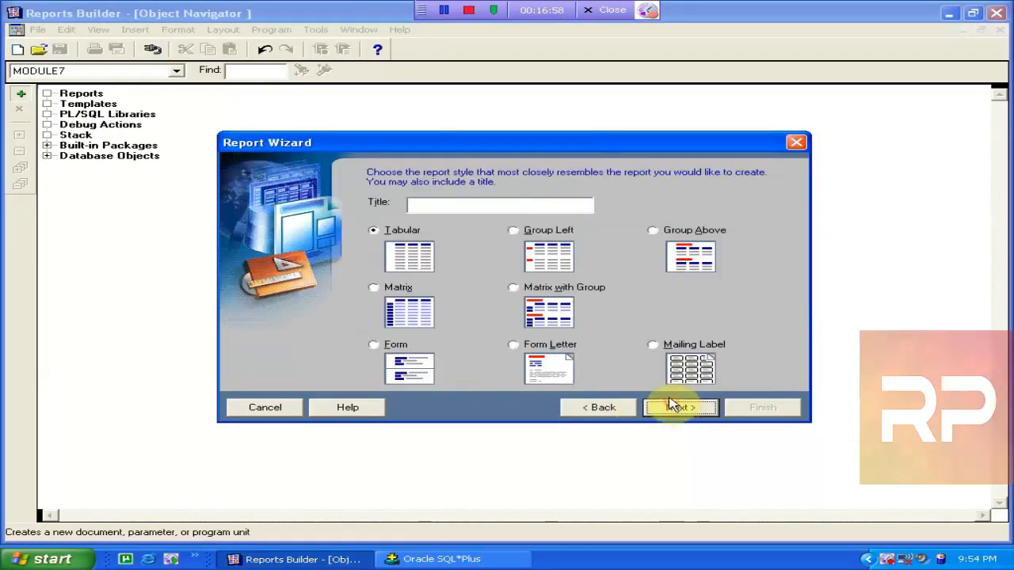
- Title the report "Employee Report" and keep the Tabular style
{"action": "left_click", "coordinate": [455, 203]}
{"action": "type", "text": "Employee Report"}
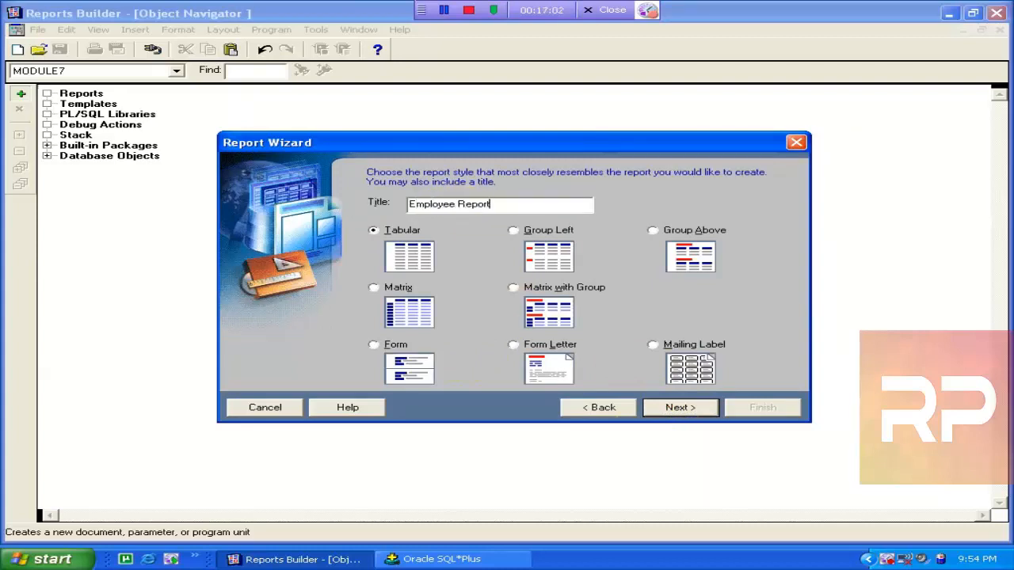
{"action": "left_click", "coordinate": [680, 407]}
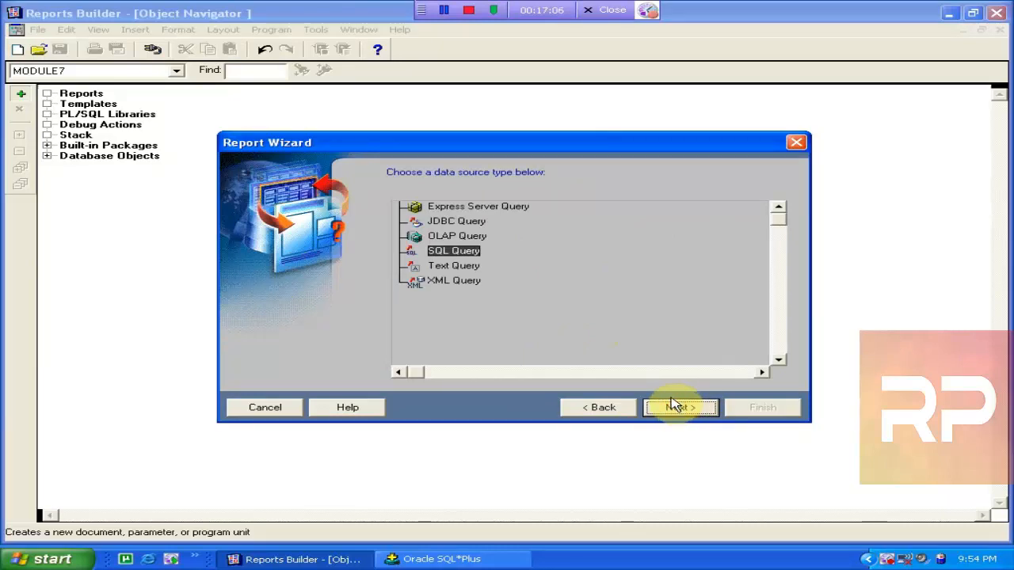
- Keep SQL Query as the report's data source type
{"action": "left_click", "coordinate": [673, 405]}
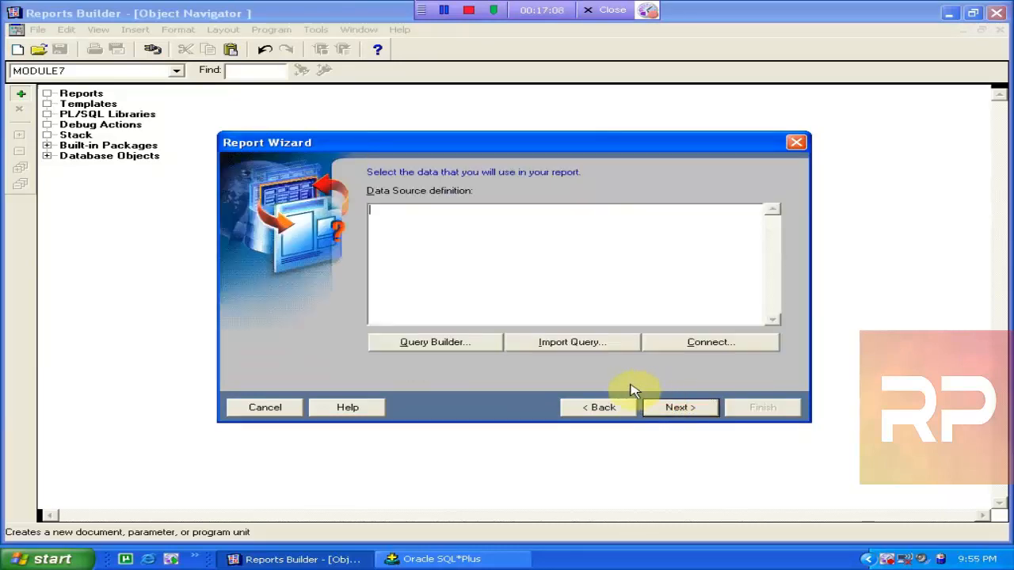
{"action": "left_click", "coordinate": [452, 339]}
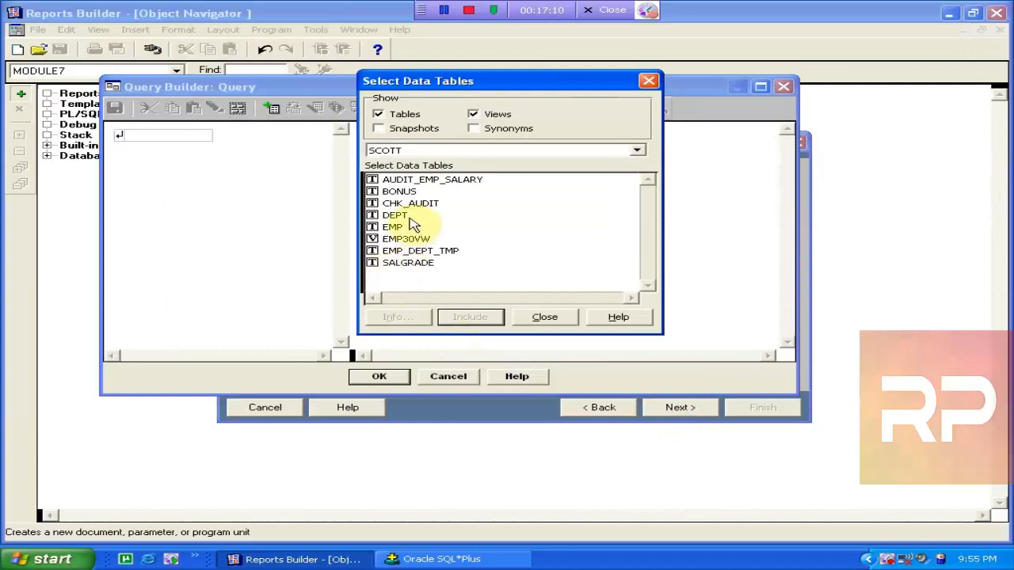
{"action": "left_click", "coordinate": [545, 316]}
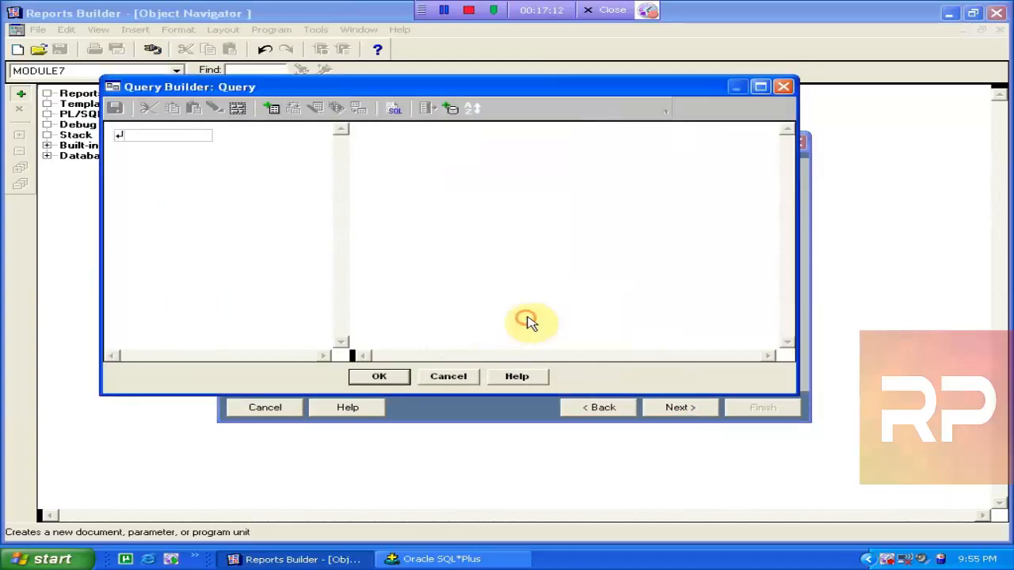
{"action": "left_click", "coordinate": [434, 373]}
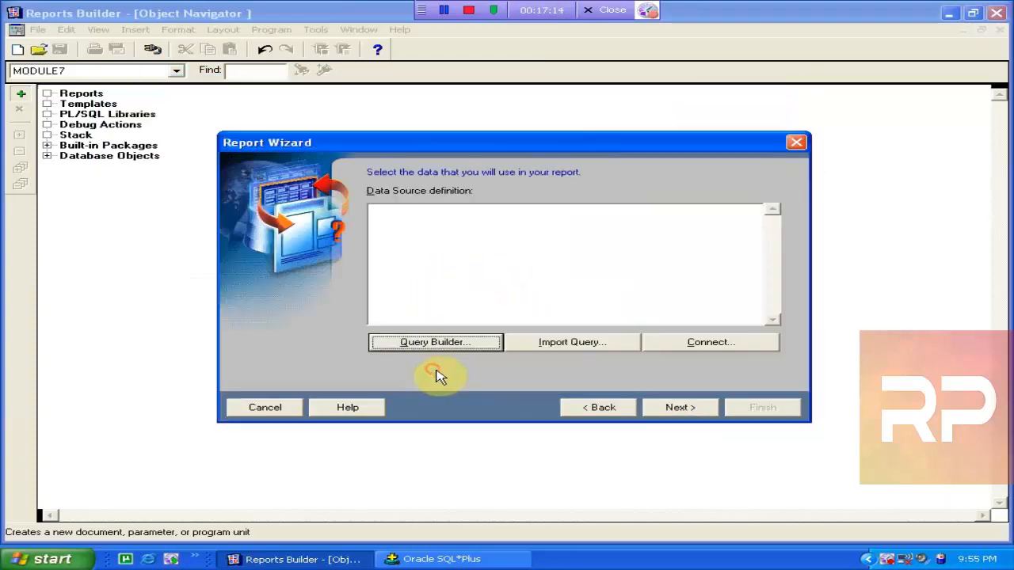
- Define the data source with the query "select empno,ename,job,sal,deptno from emp"
{"action": "left_click", "coordinate": [485, 274]}
{"action": "type", "text": "select empno"}
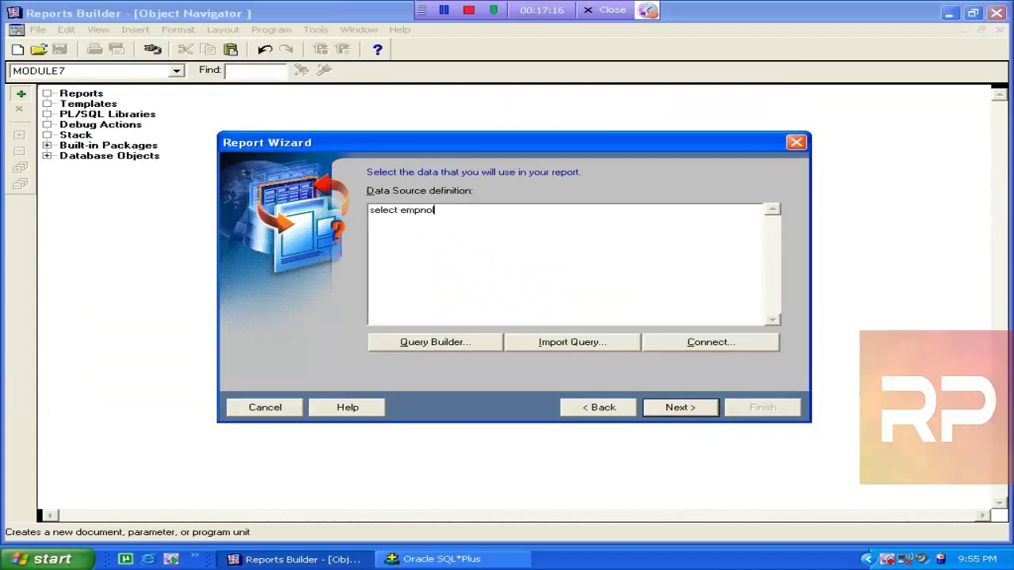
{"action": "type", "text": ",ename,job,sal,deptno"}
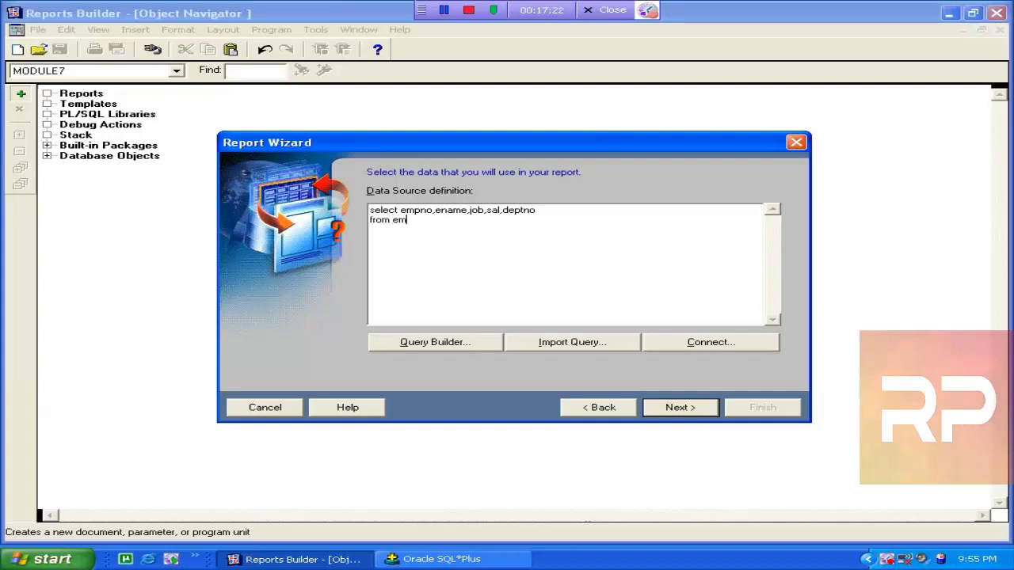
{"action": "left_click", "coordinate": [678, 407]}
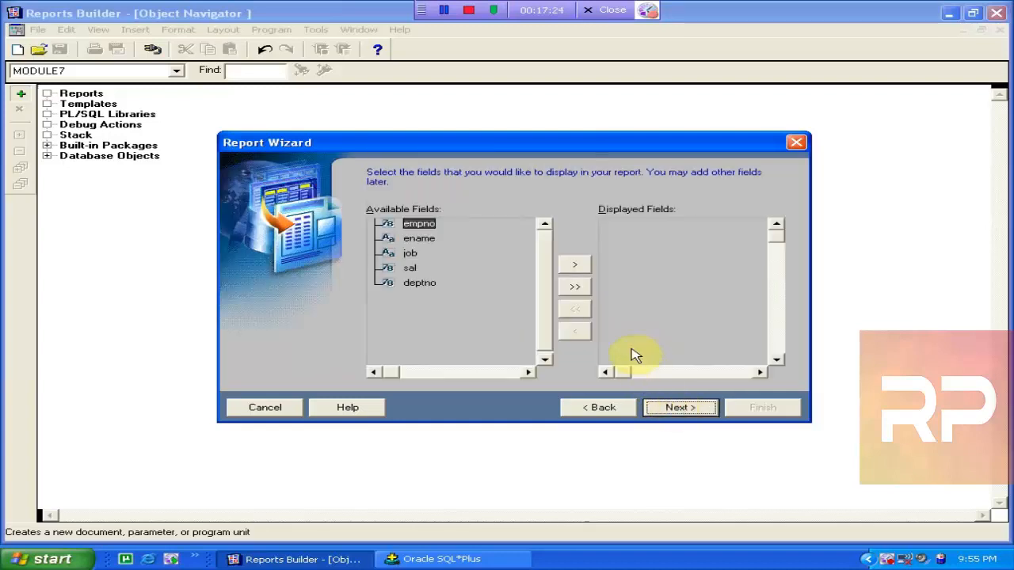
- Display all the query's fields and add a Sum total for sal, keeping the default labels and widths
{"action": "left_click", "coordinate": [581, 288]}
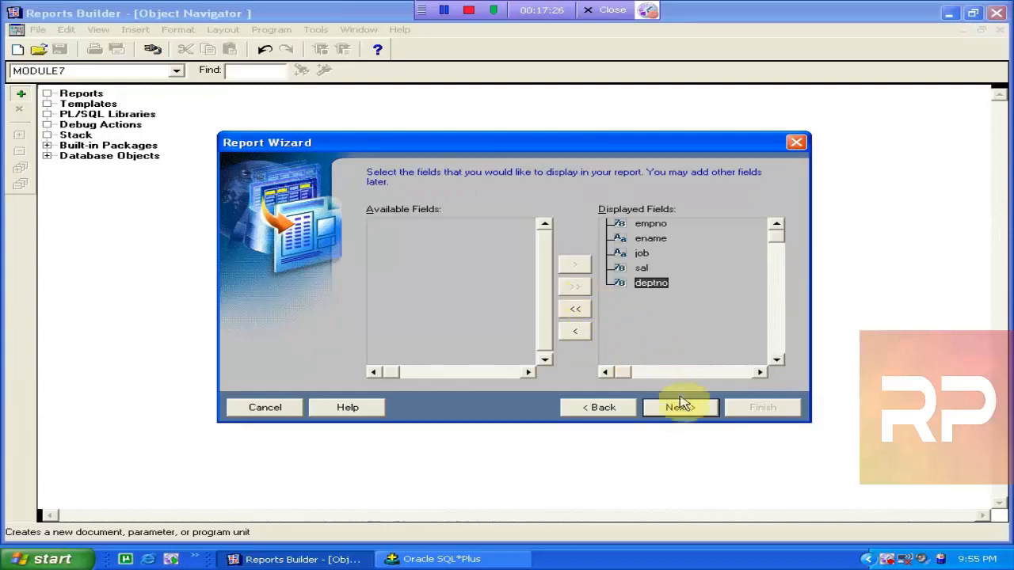
{"action": "left_click", "coordinate": [681, 409]}
{"action": "left_click", "coordinate": [409, 267]}
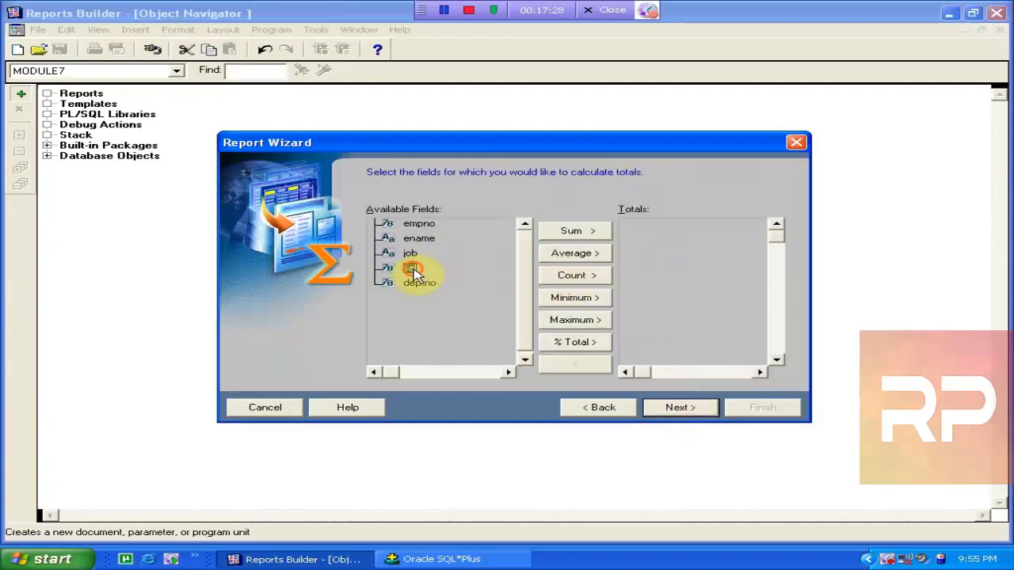
{"action": "left_click", "coordinate": [596, 234]}
{"action": "left_click", "coordinate": [681, 409]}
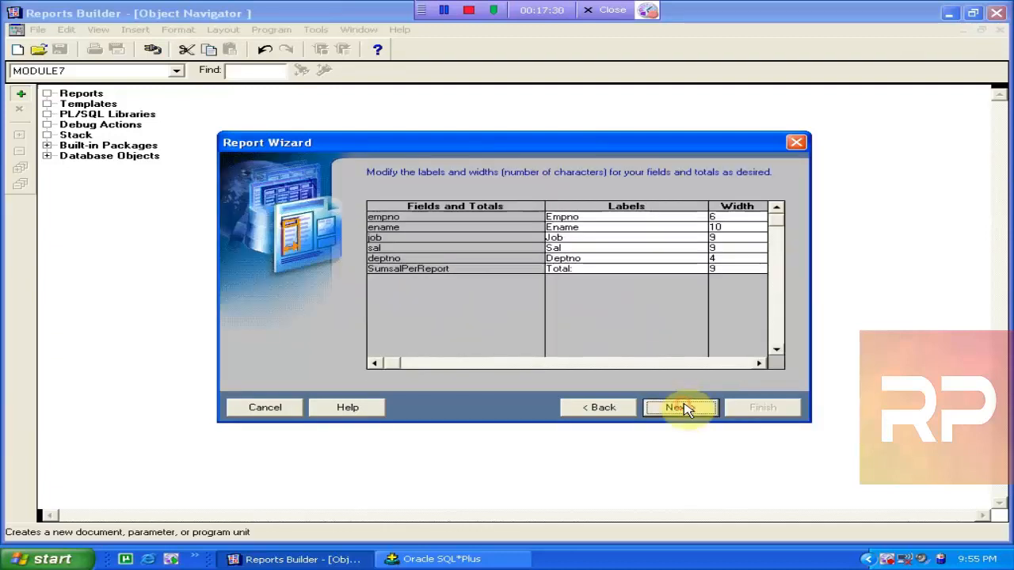
{"action": "left_click", "coordinate": [684, 408]}
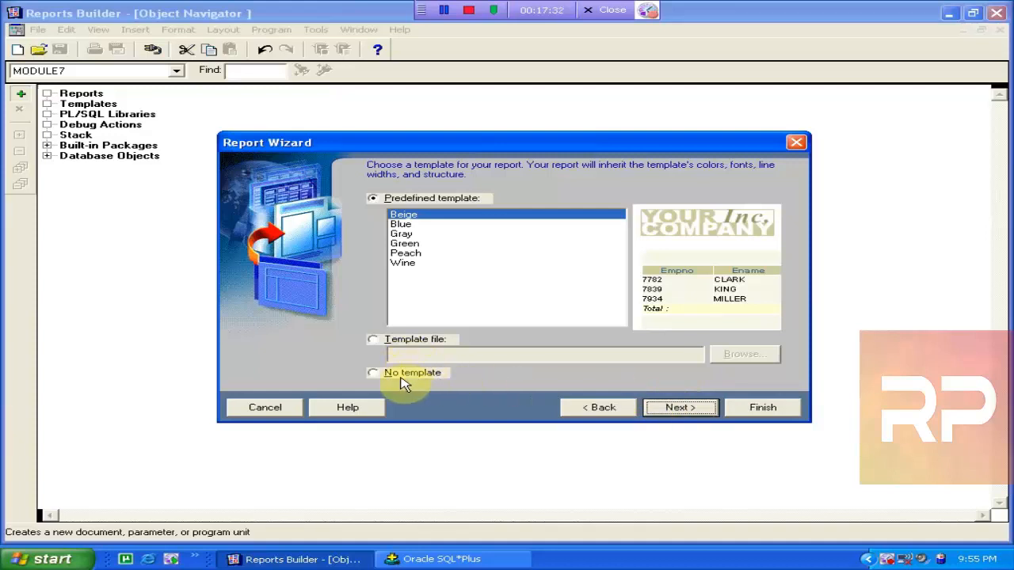
- Apply the template file MY_TEMPLATE.tdf from the reports folder and finish the Report Wizard
{"action": "left_click", "coordinate": [371, 341]}
{"action": "left_click", "coordinate": [742, 354]}
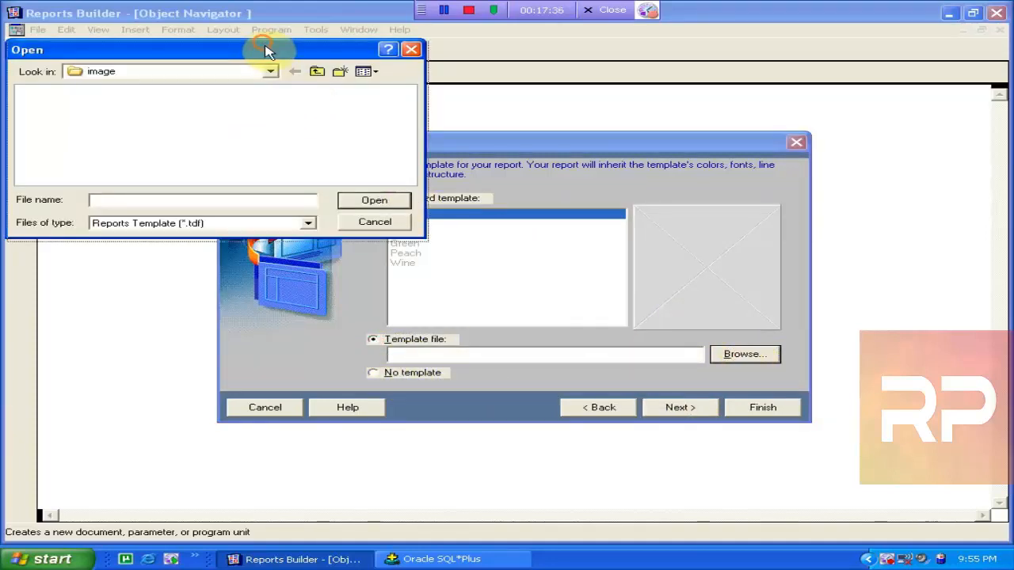
{"action": "left_click_drag", "start_coordinate": [267, 47], "coordinate": [367, 101]}
{"action": "left_click", "coordinate": [415, 124]}
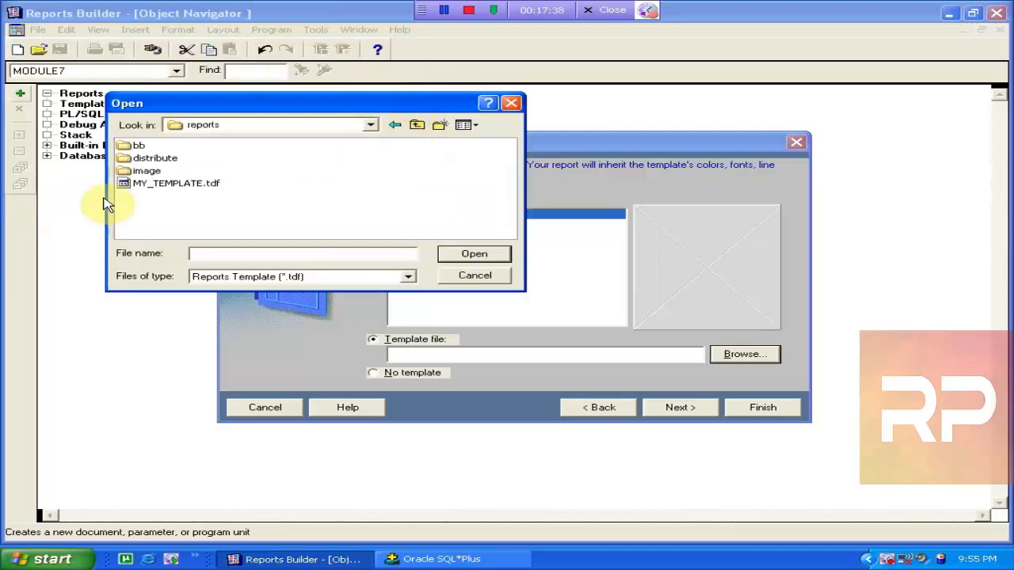
{"action": "left_click", "coordinate": [153, 185]}
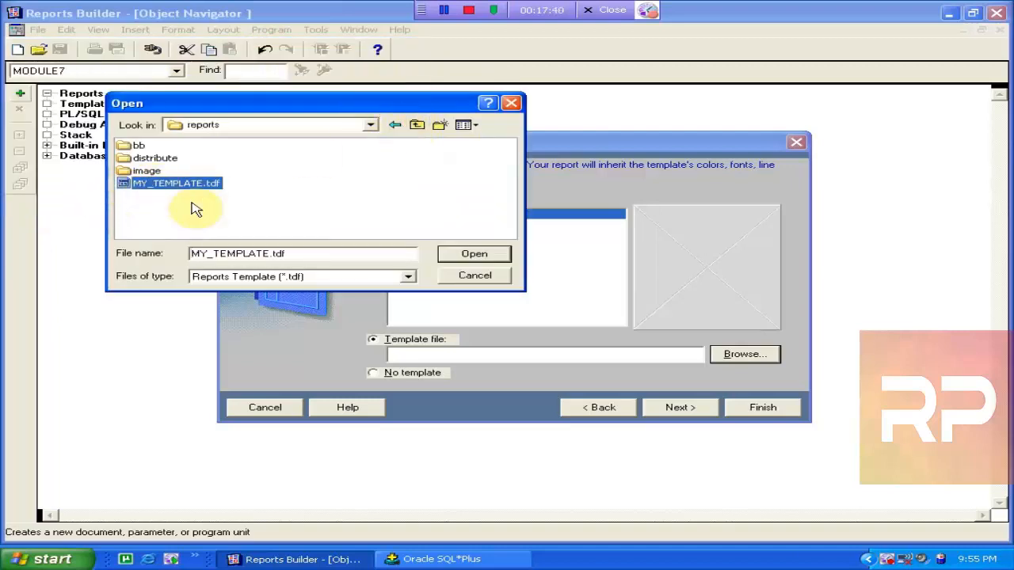
{"action": "left_click", "coordinate": [466, 255]}
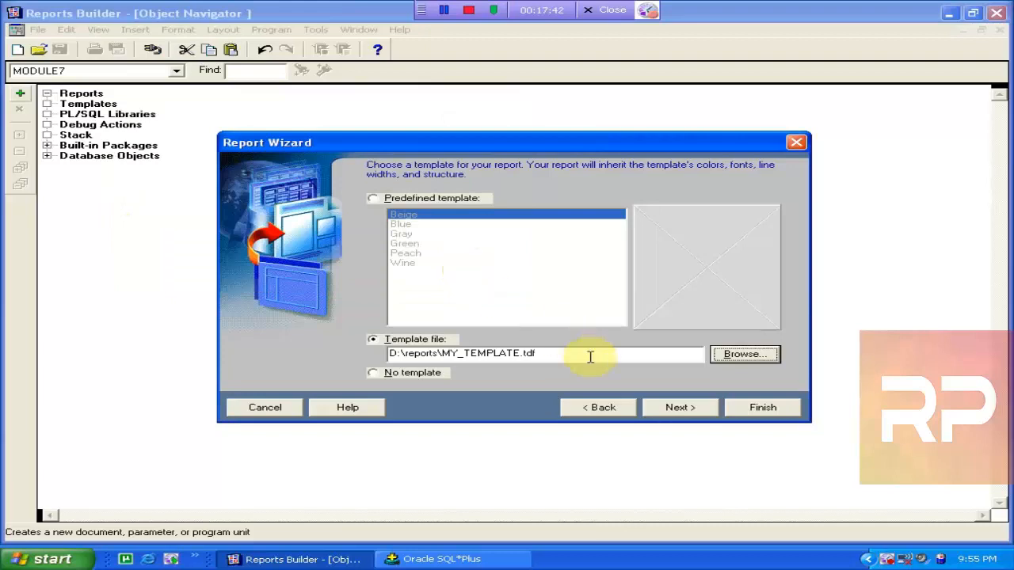
{"action": "left_click", "coordinate": [673, 407]}
{"action": "left_click", "coordinate": [764, 409]}
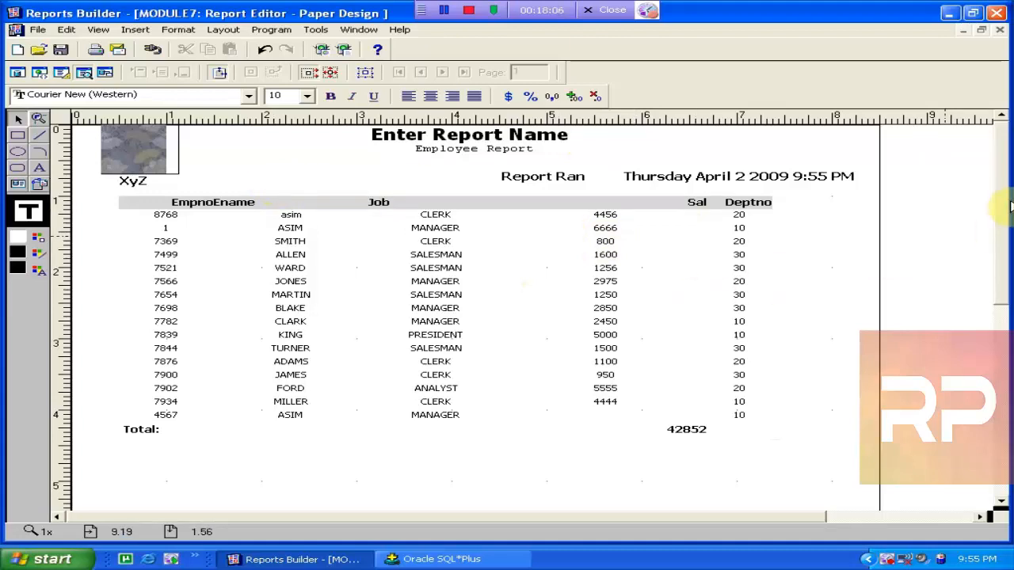
{"action": "left_click_drag", "start_coordinate": [1004, 203], "coordinate": [996, 129]}
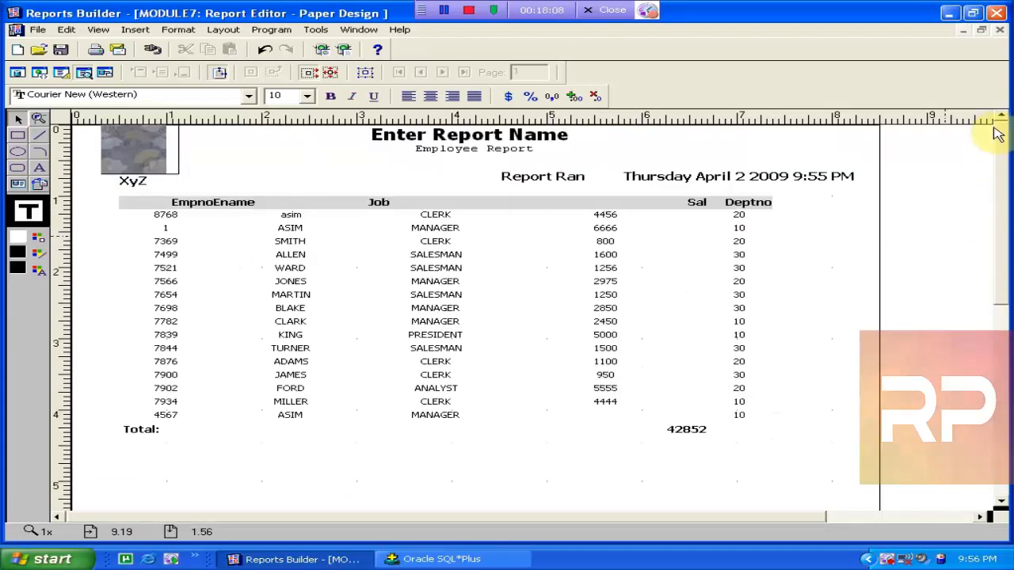
{"action": "left_click", "coordinate": [996, 133]}
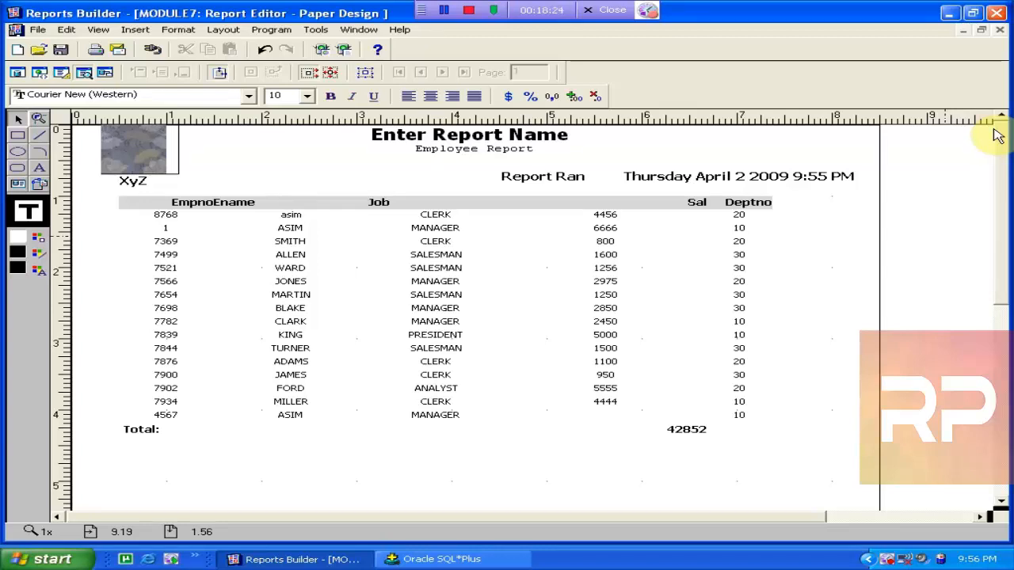
- Save the report as apply_template in the reports folder in Reports Binary (*.rdf) format
{"action": "left_click", "coordinate": [62, 49]}
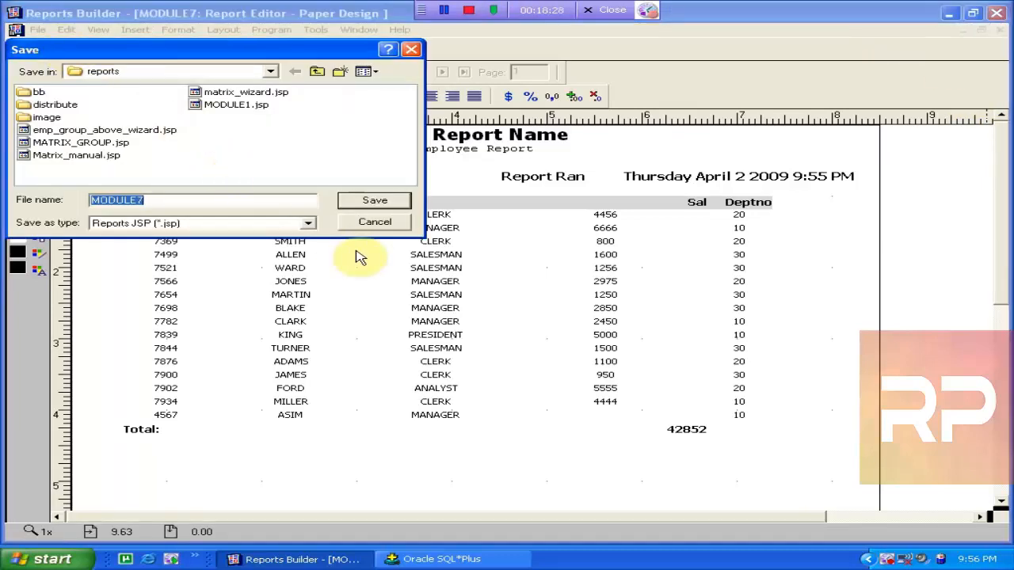
{"action": "type", "text": "apply"}
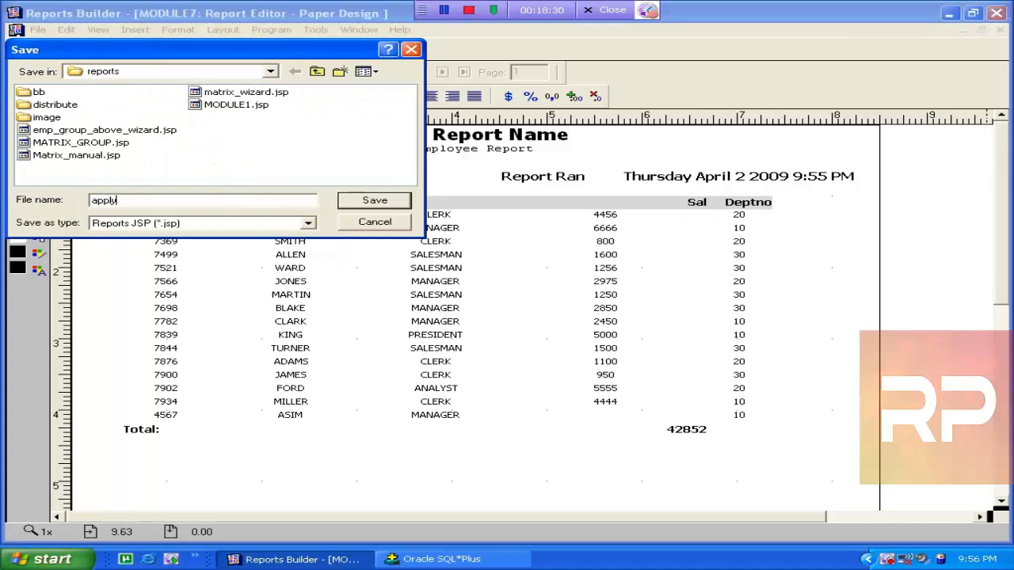
{"action": "type", "text": "_templat"}
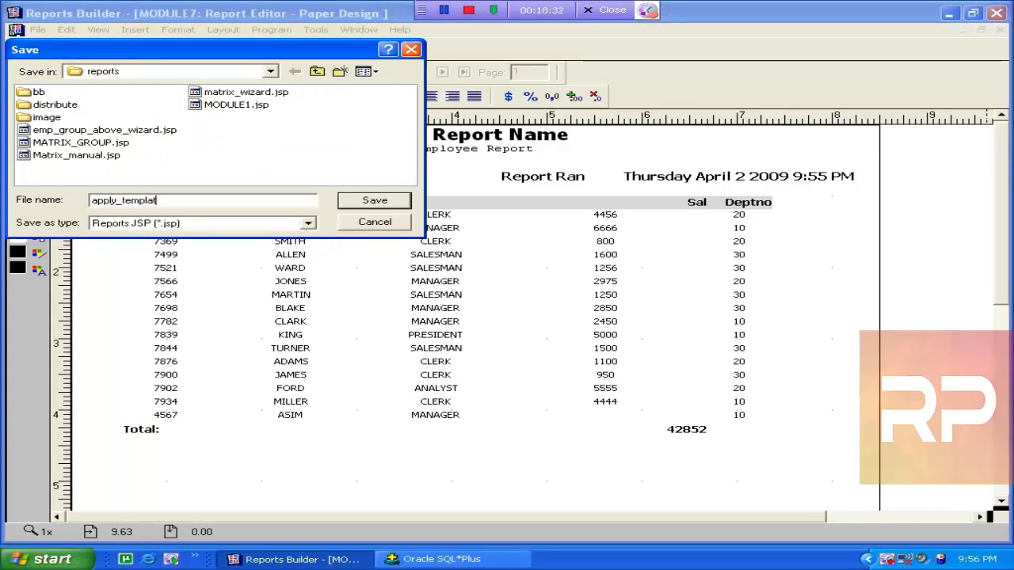
{"action": "type", "text": "e"}
{"action": "left_click", "coordinate": [276, 224]}
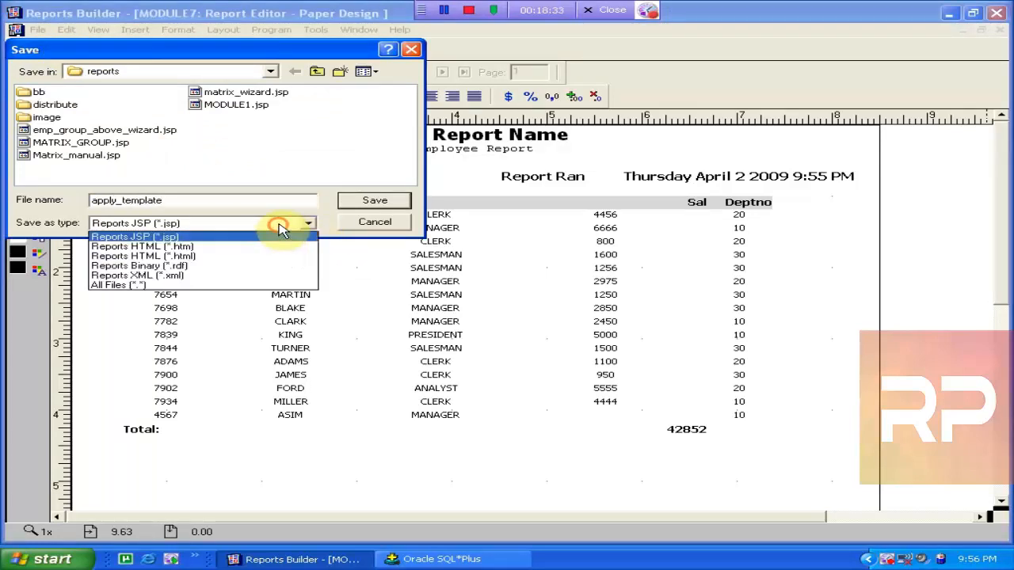
{"action": "left_click", "coordinate": [214, 267]}
{"action": "left_click", "coordinate": [351, 200]}
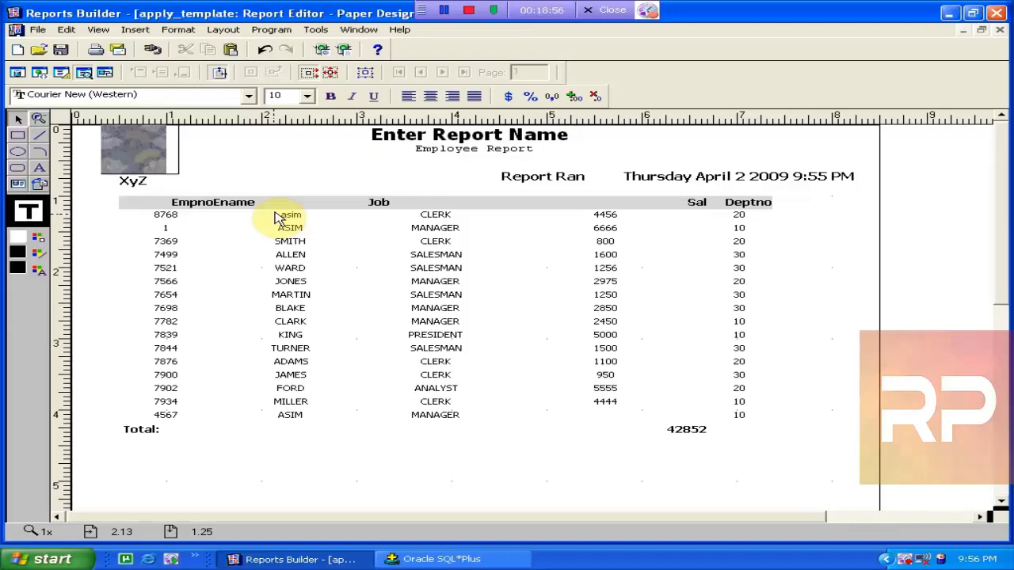
- Examine the query and its column group in the report's data model, then run the paper layout
{"action": "left_click", "coordinate": [16, 72]}
{"action": "left_click", "coordinate": [475, 165]}
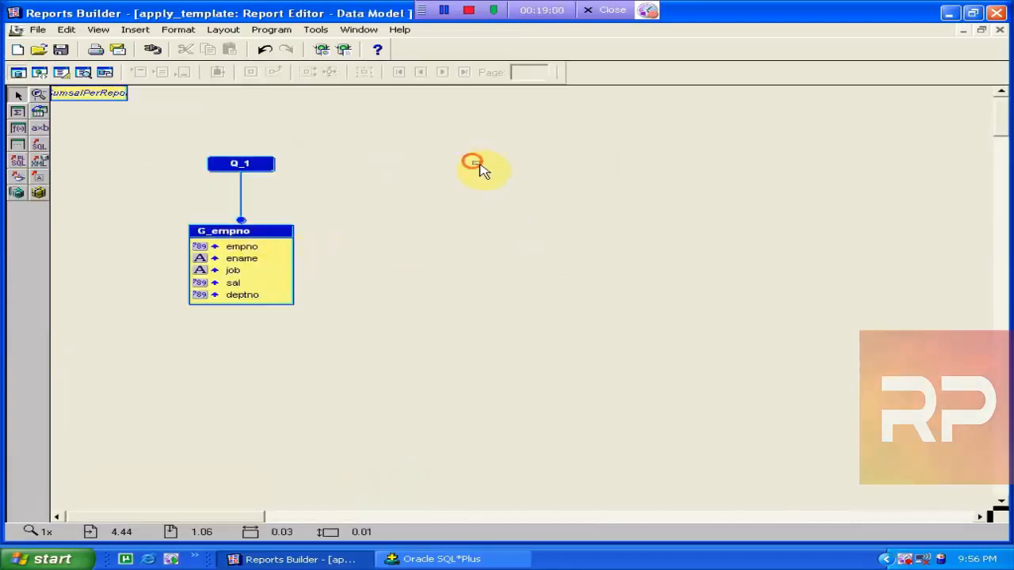
{"action": "left_click_drag", "start_coordinate": [403, 156], "coordinate": [707, 370]}
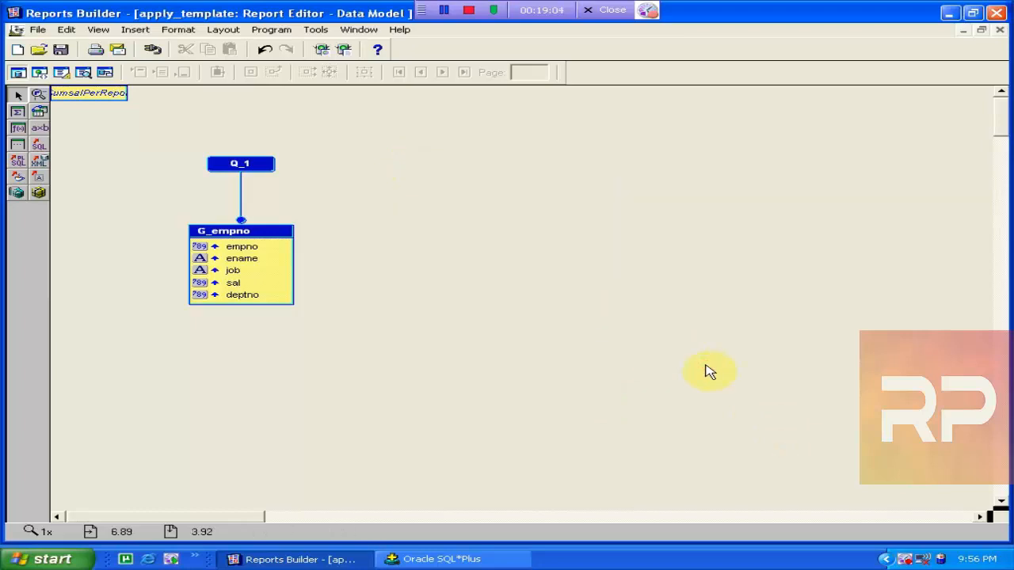
{"action": "left_click", "coordinate": [229, 166]}
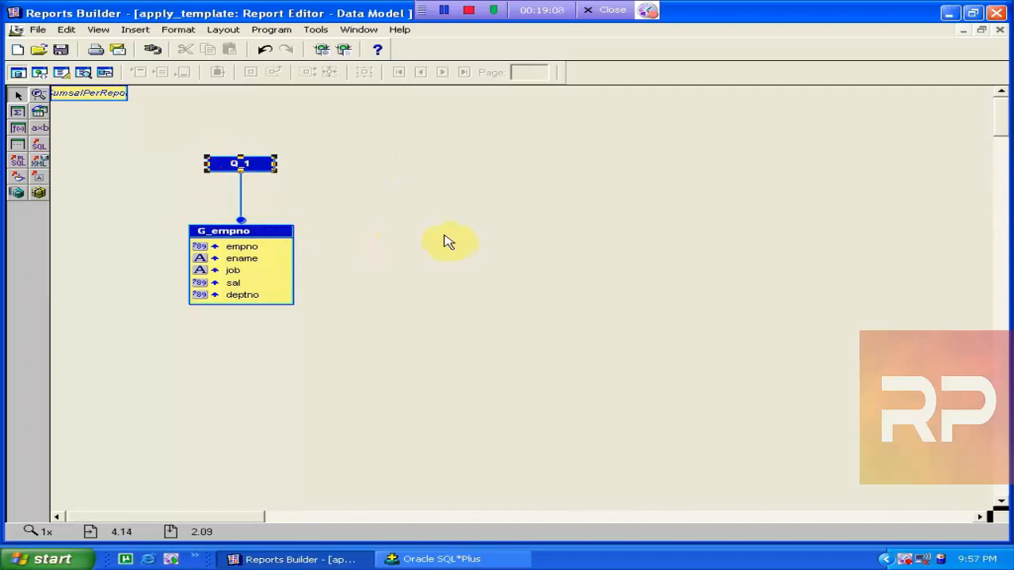
{"action": "left_click_drag", "start_coordinate": [443, 236], "coordinate": [584, 334]}
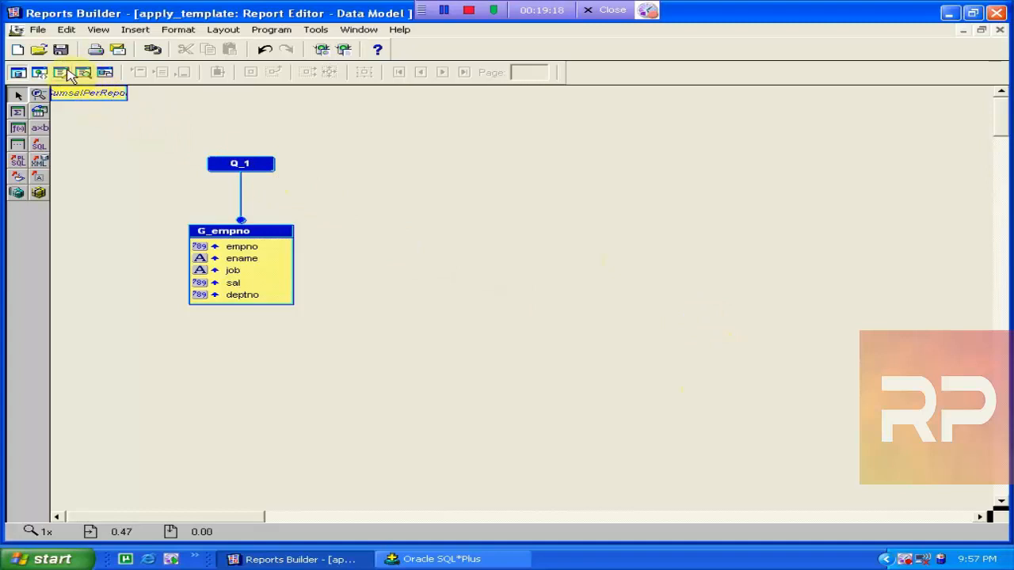
{"action": "left_click", "coordinate": [345, 49]}
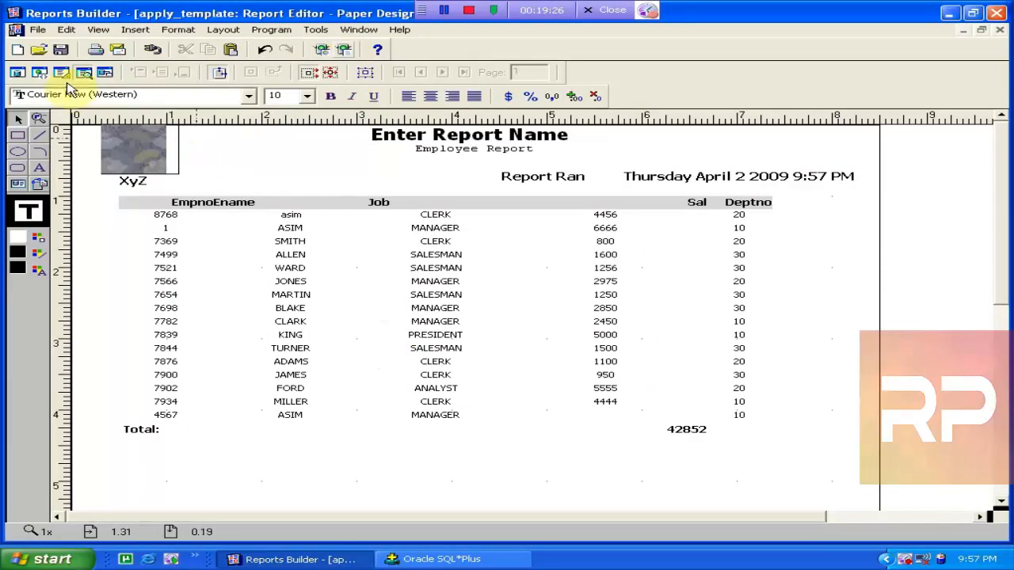
{"action": "left_click", "coordinate": [324, 32]}
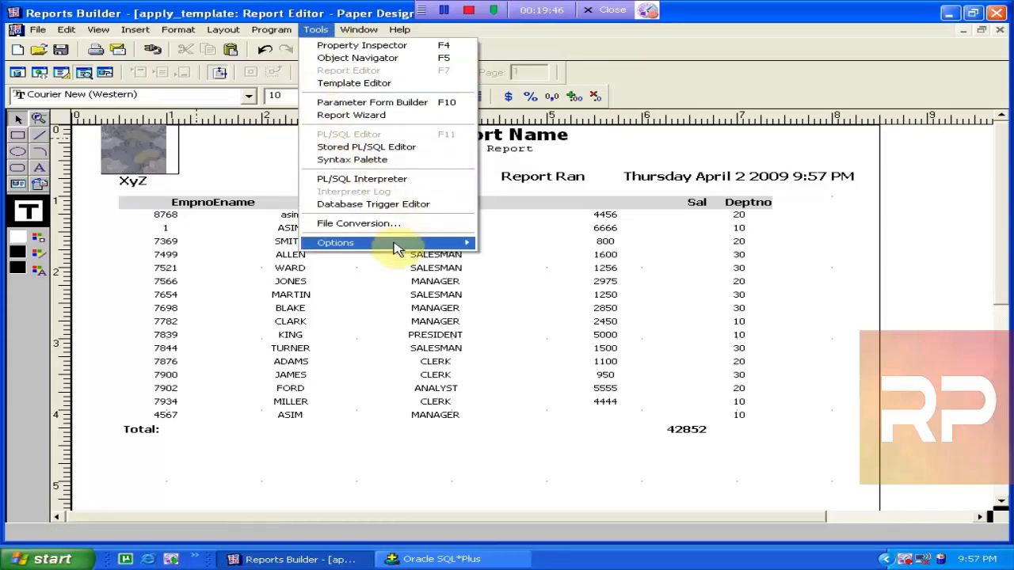
{"action": "mouse_move", "coordinate": [398, 249]}
{"action": "mouse_move", "coordinate": [271, 32]}
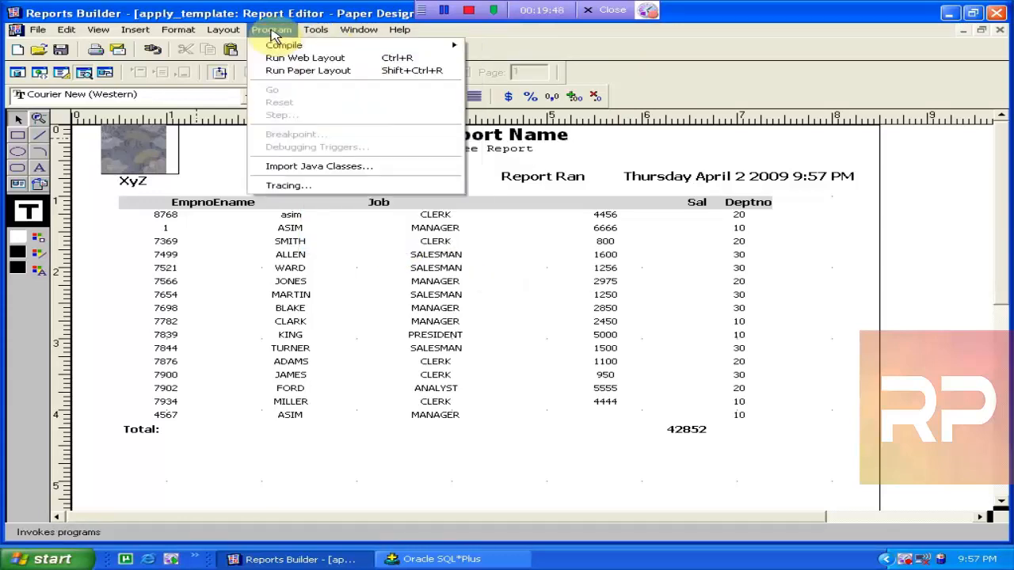
{"action": "mouse_move", "coordinate": [232, 33]}
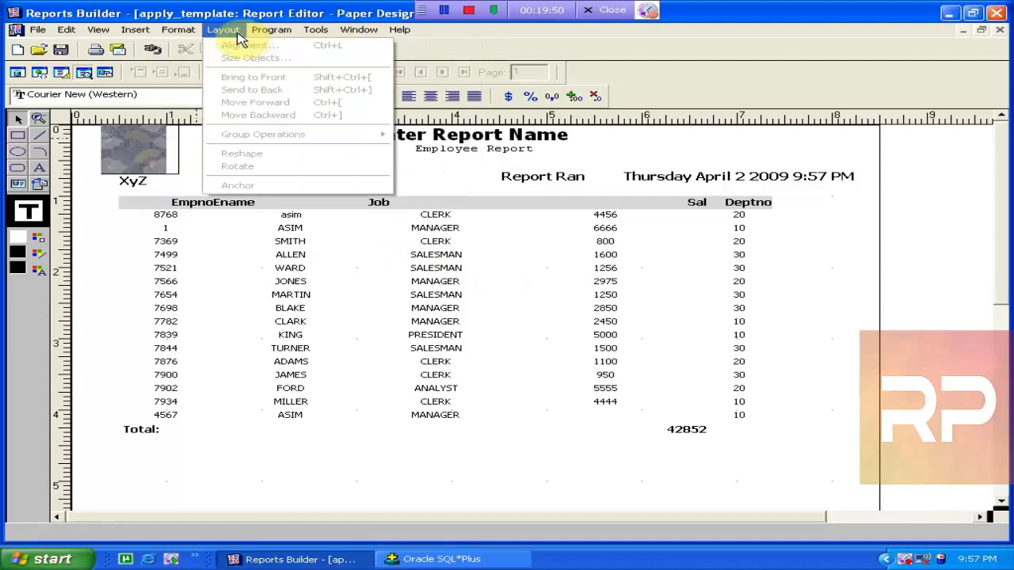
{"action": "mouse_move", "coordinate": [181, 38]}
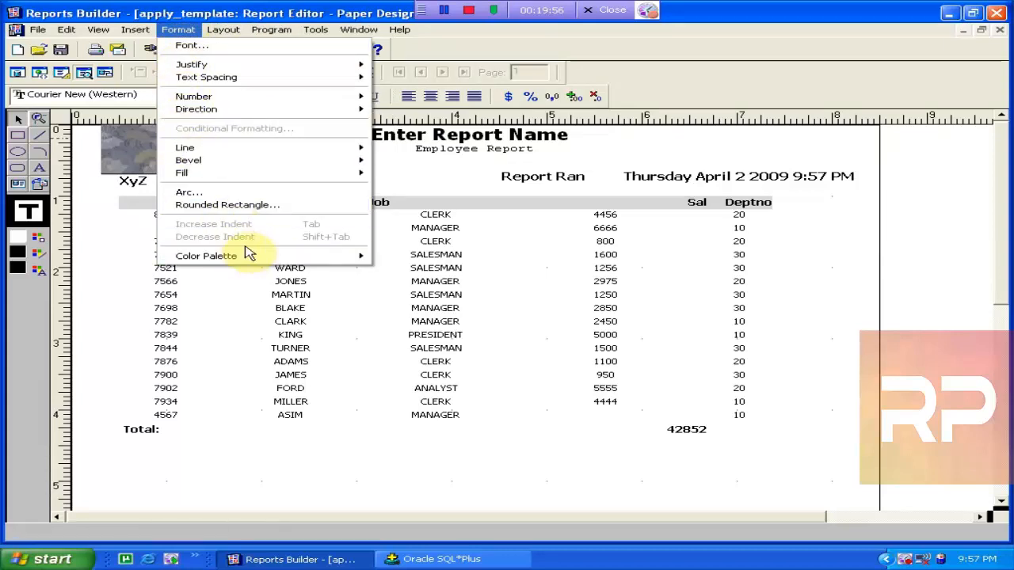
{"action": "mouse_move", "coordinate": [135, 39]}
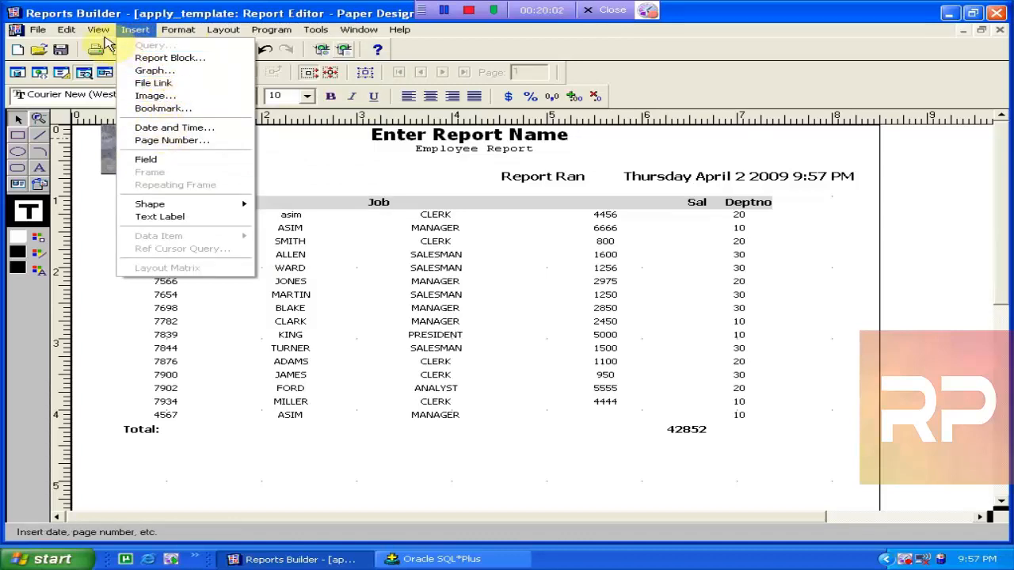
{"action": "mouse_move", "coordinate": [103, 34]}
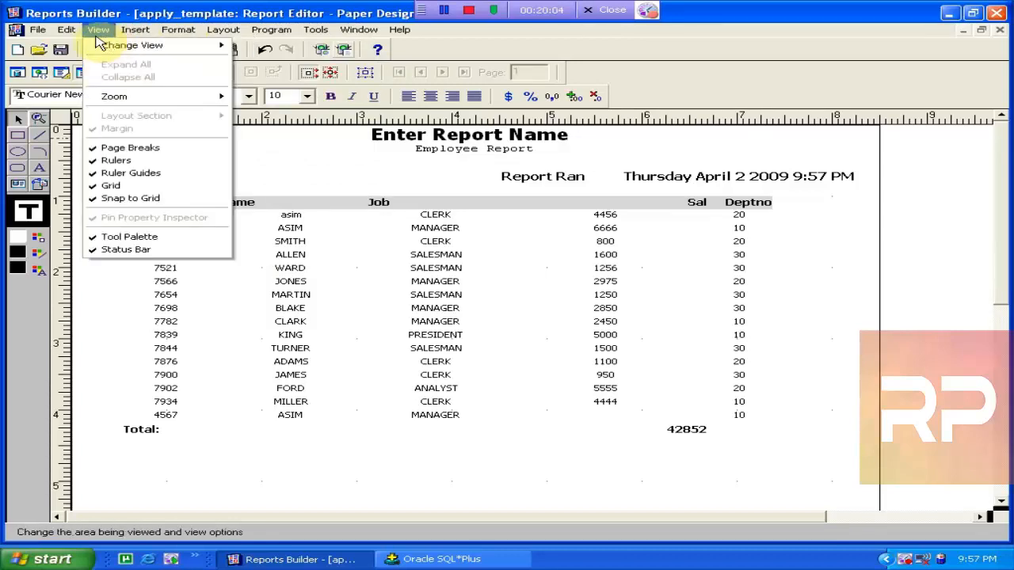
{"action": "mouse_move", "coordinate": [66, 38]}
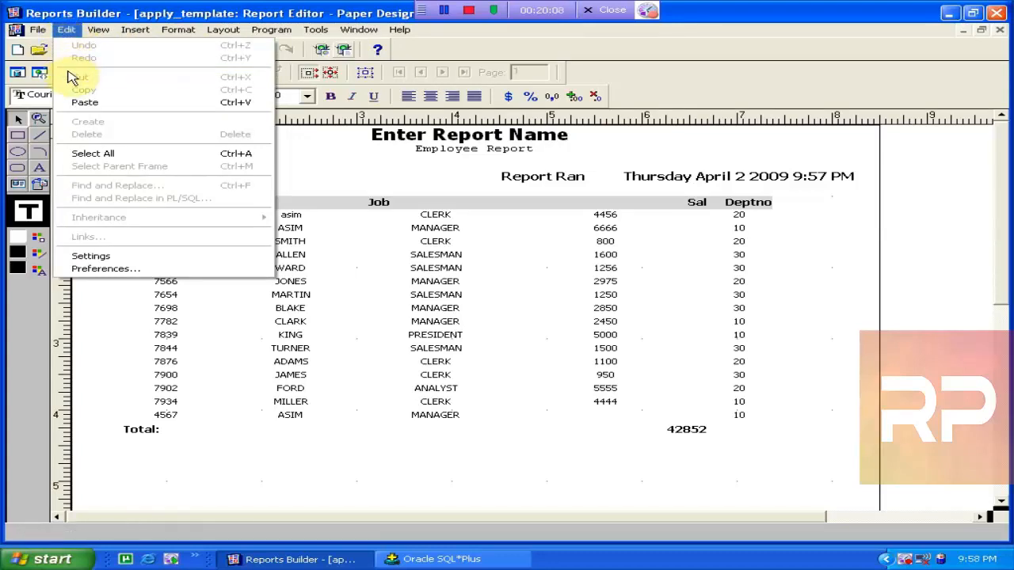
{"action": "left_click", "coordinate": [158, 255]}
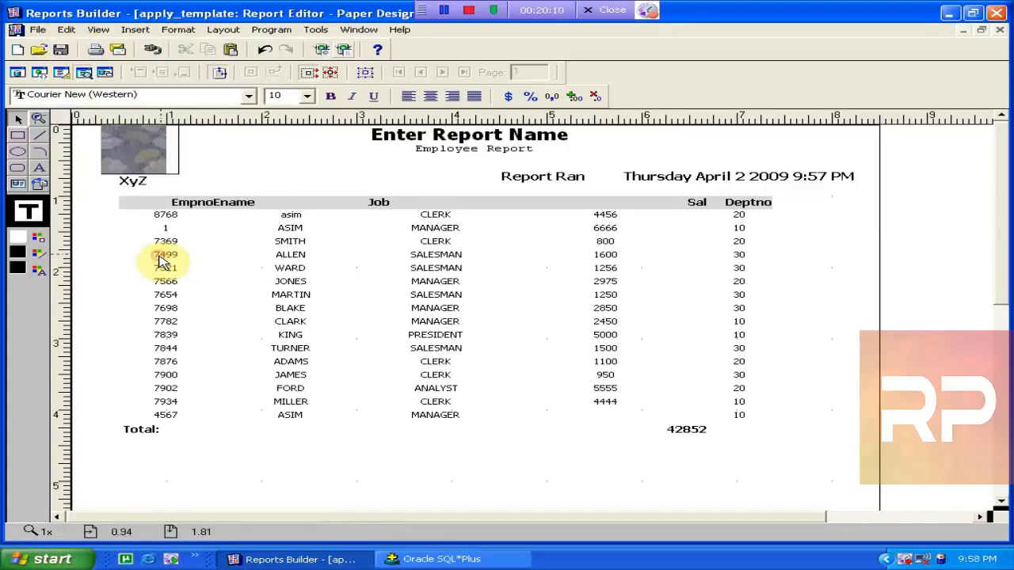
{"action": "left_click", "coordinate": [37, 30]}
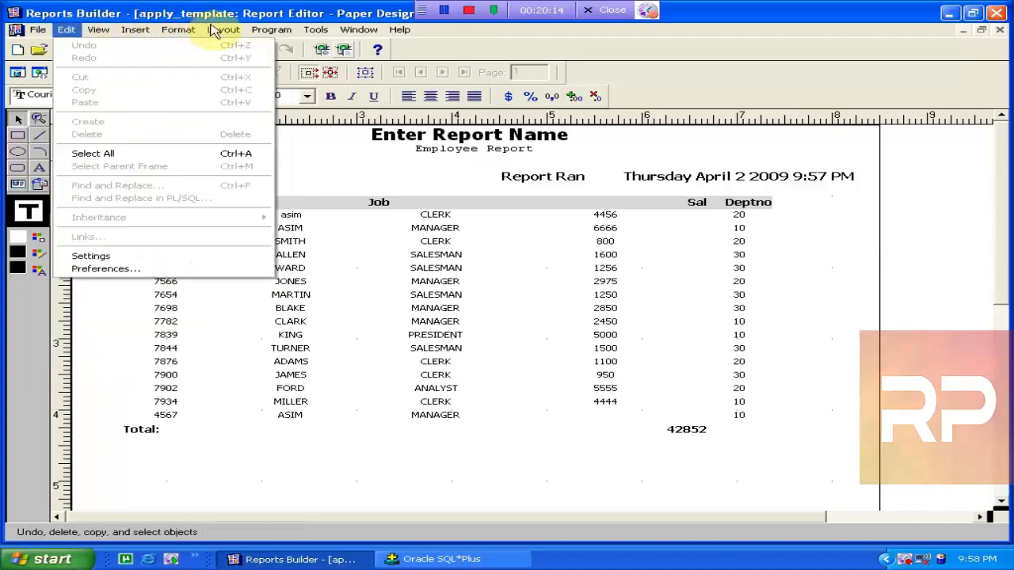
{"action": "mouse_move", "coordinate": [310, 35]}
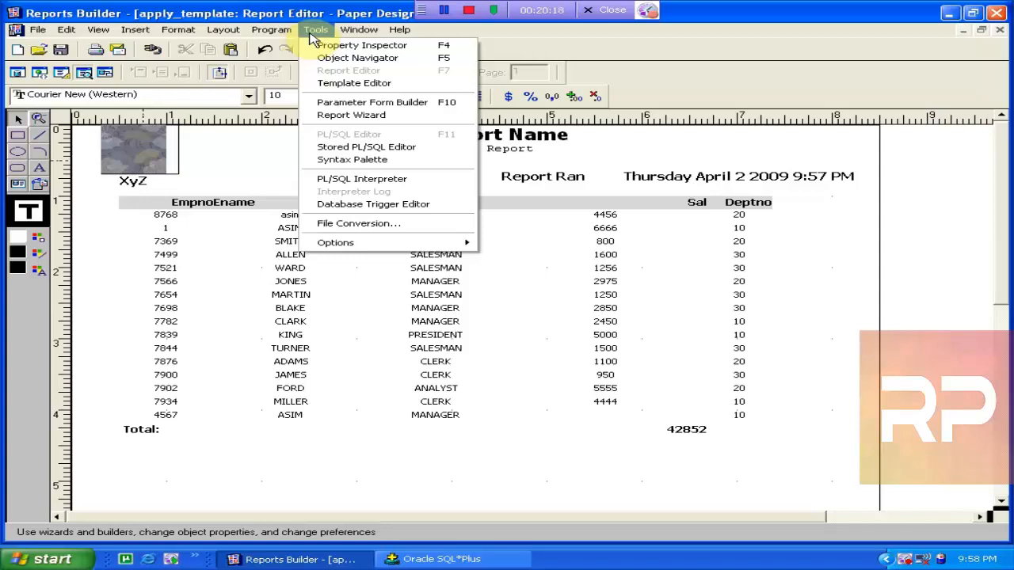
{"action": "mouse_move", "coordinate": [346, 35]}
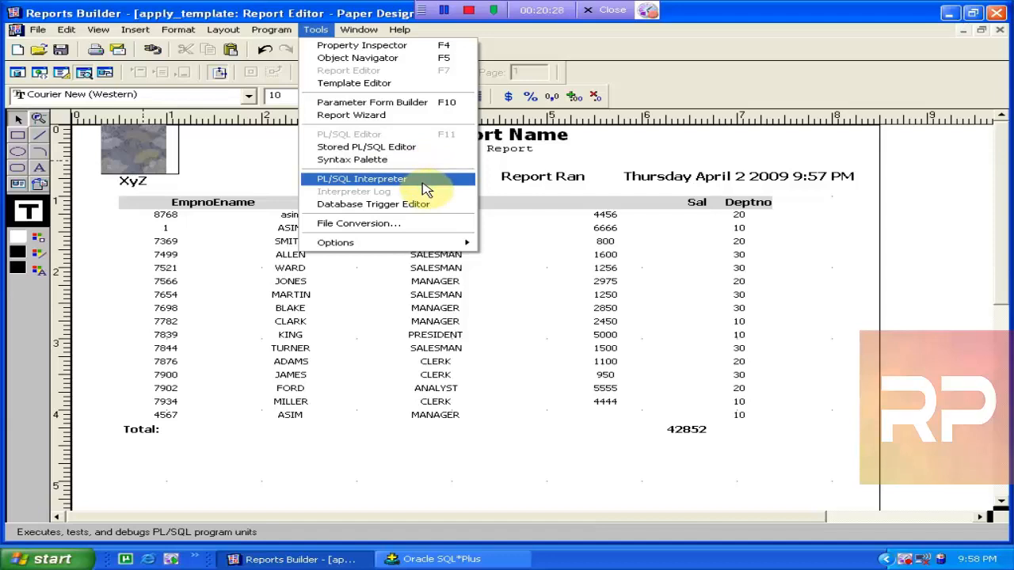
{"action": "mouse_move", "coordinate": [422, 246]}
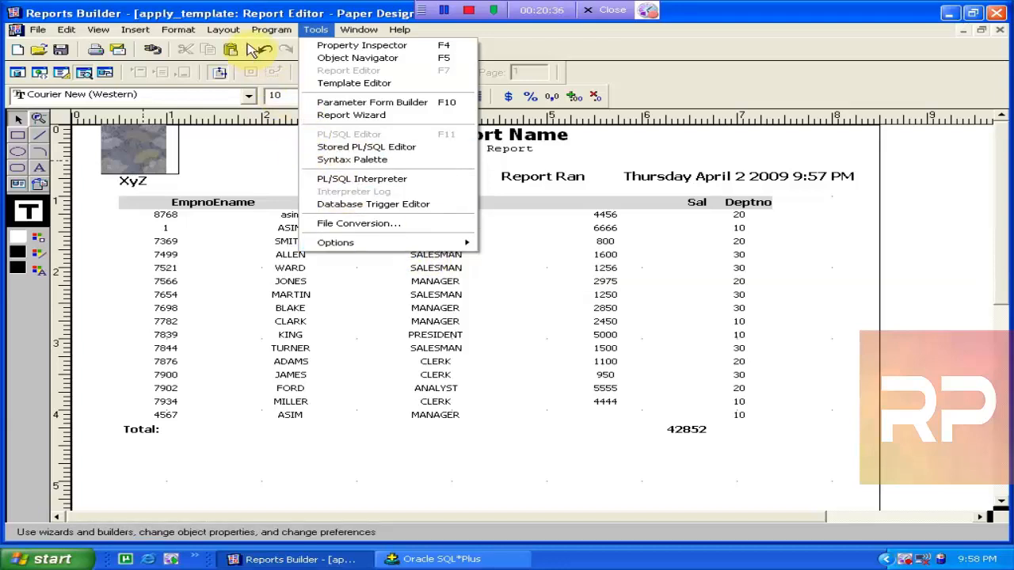
- Open the runtime trace settings and set the trace file to chk_report in the D:\reports folder
{"action": "mouse_move", "coordinate": [261, 38]}
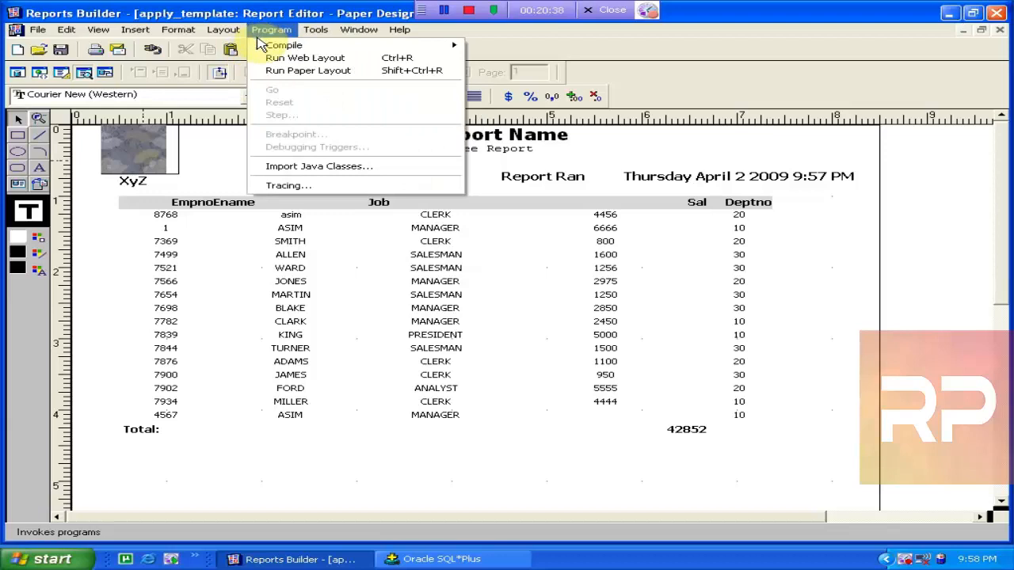
{"action": "left_click", "coordinate": [334, 187]}
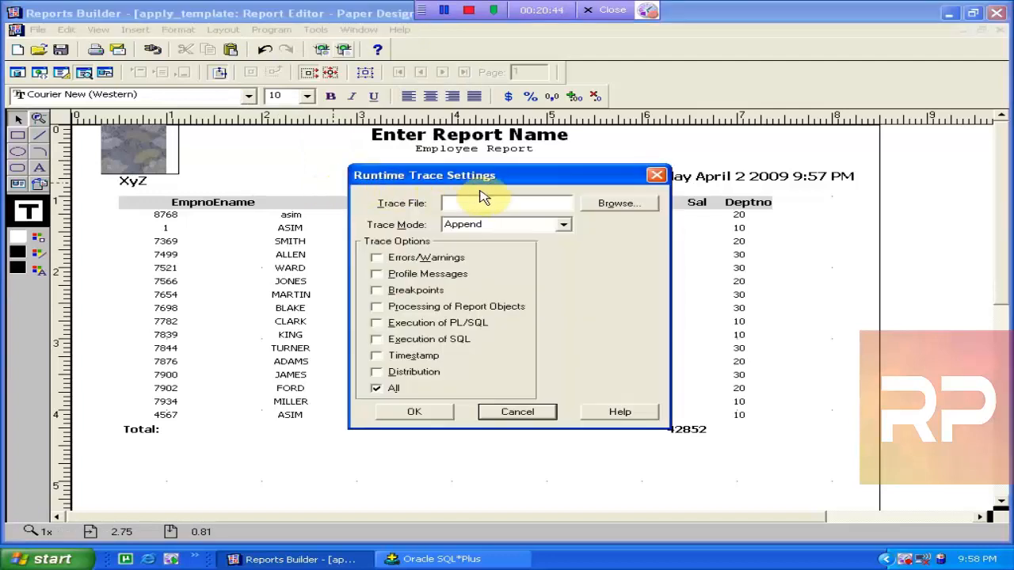
{"action": "left_click", "coordinate": [608, 207]}
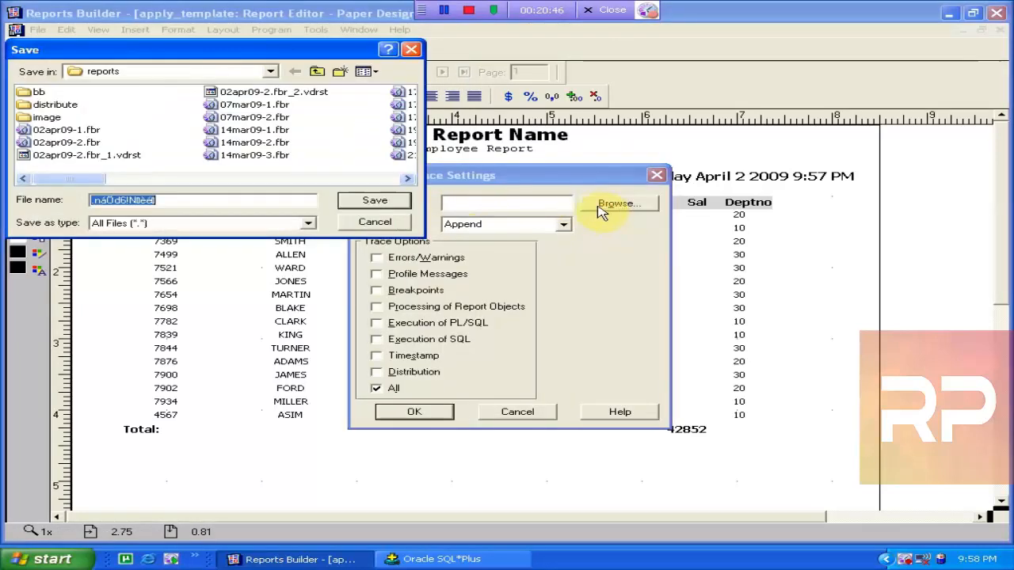
{"action": "left_click", "coordinate": [369, 201]}
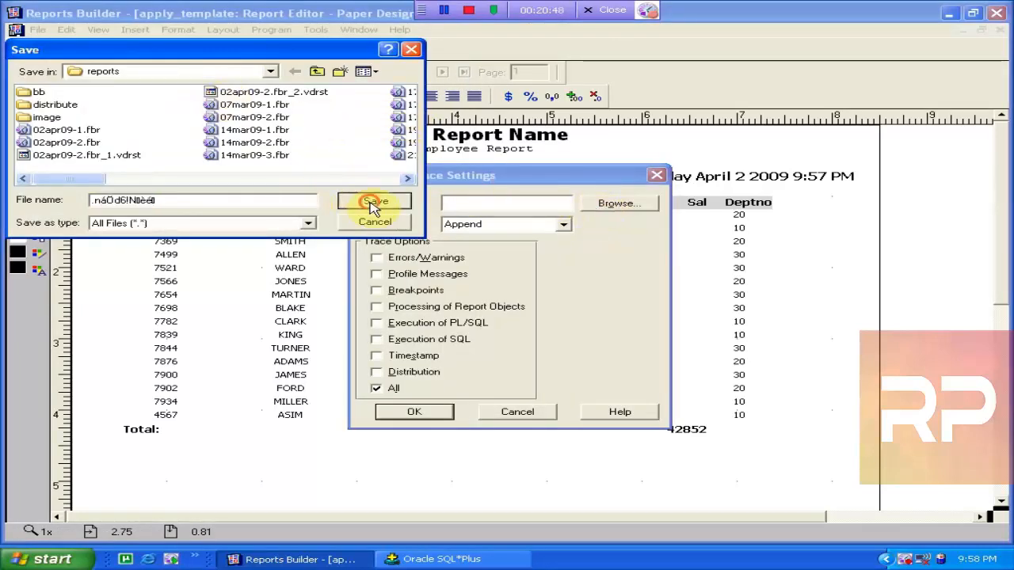
{"action": "left_click", "coordinate": [516, 325]}
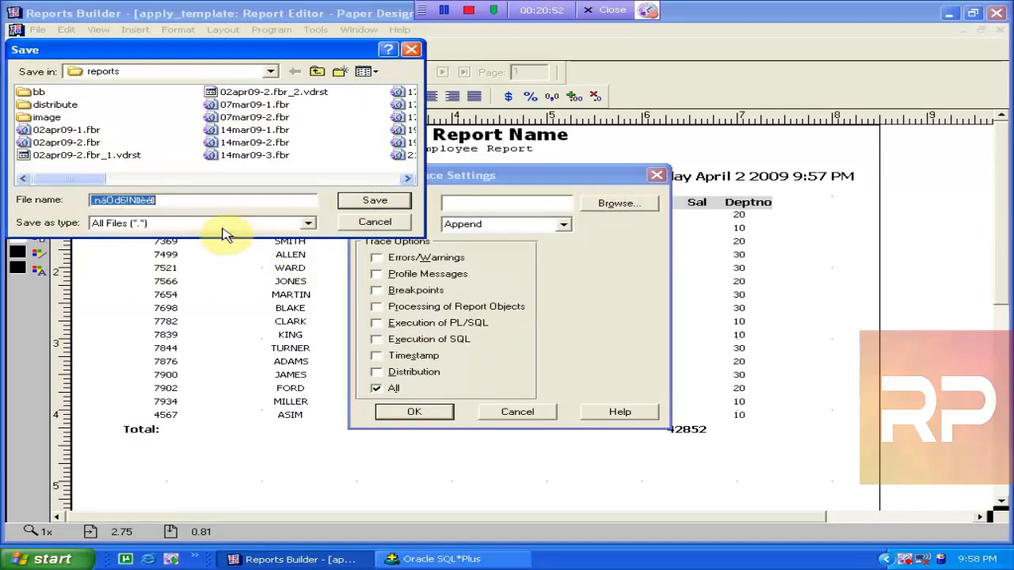
{"action": "type", "text": "chk"}
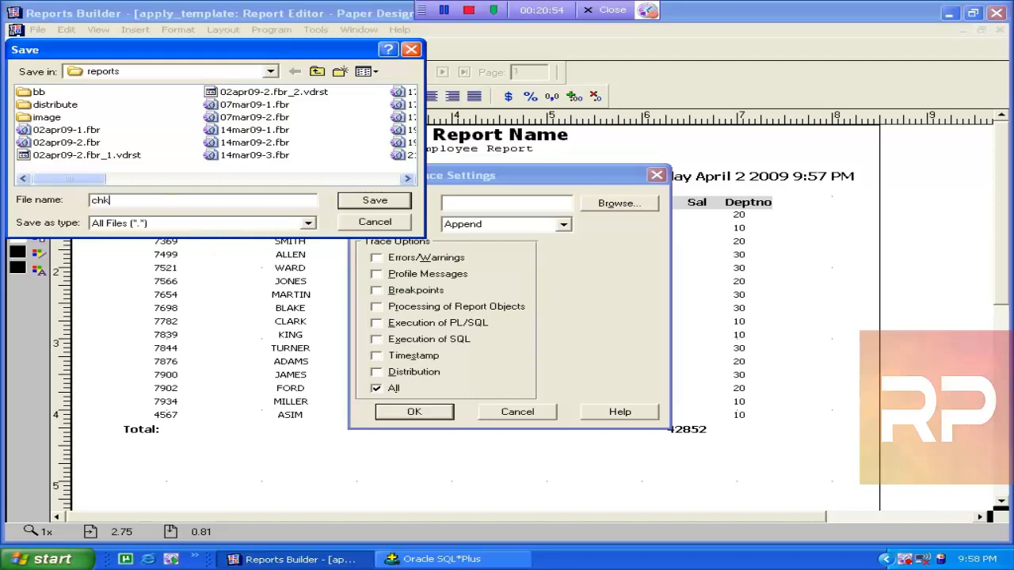
{"action": "type", "text": "_r"}
{"action": "key", "text": "Tab"}
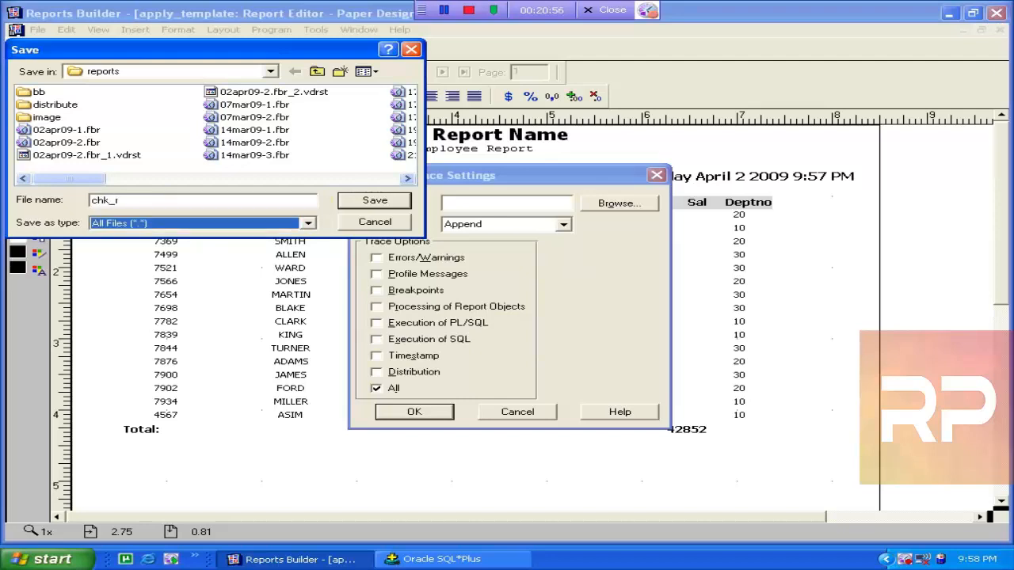
{"action": "left_click", "coordinate": [174, 201]}
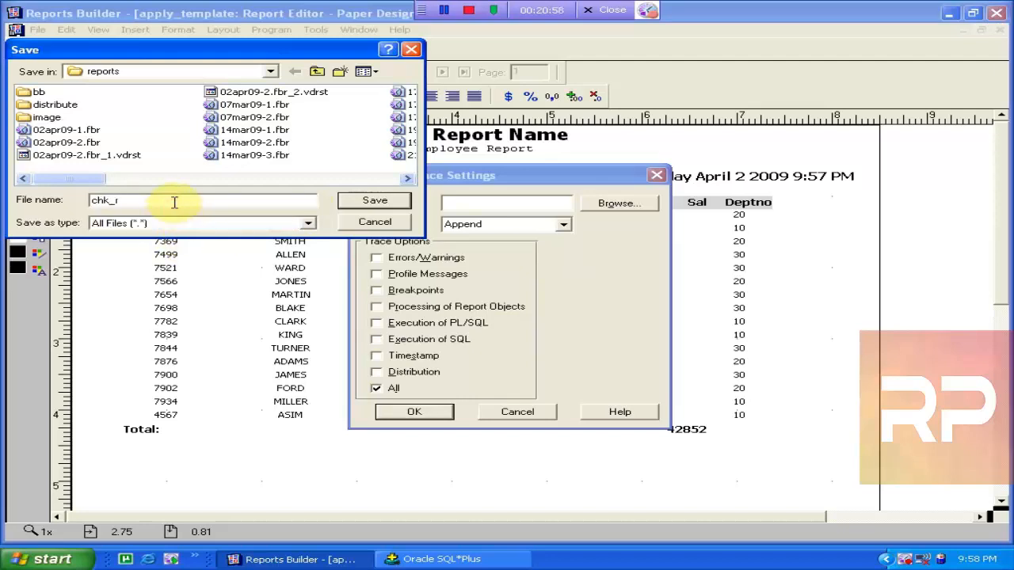
{"action": "type", "text": "eport"}
{"action": "left_click", "coordinate": [374, 202]}
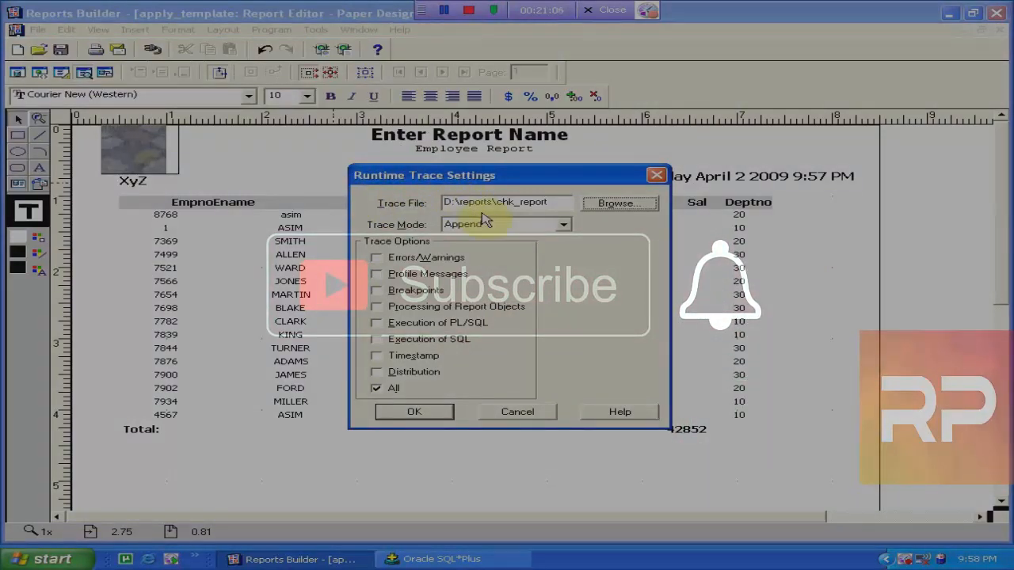
- Set the trace mode to Replace, accept the trace settings and run the report's paper layout
{"action": "left_click", "coordinate": [564, 225]}
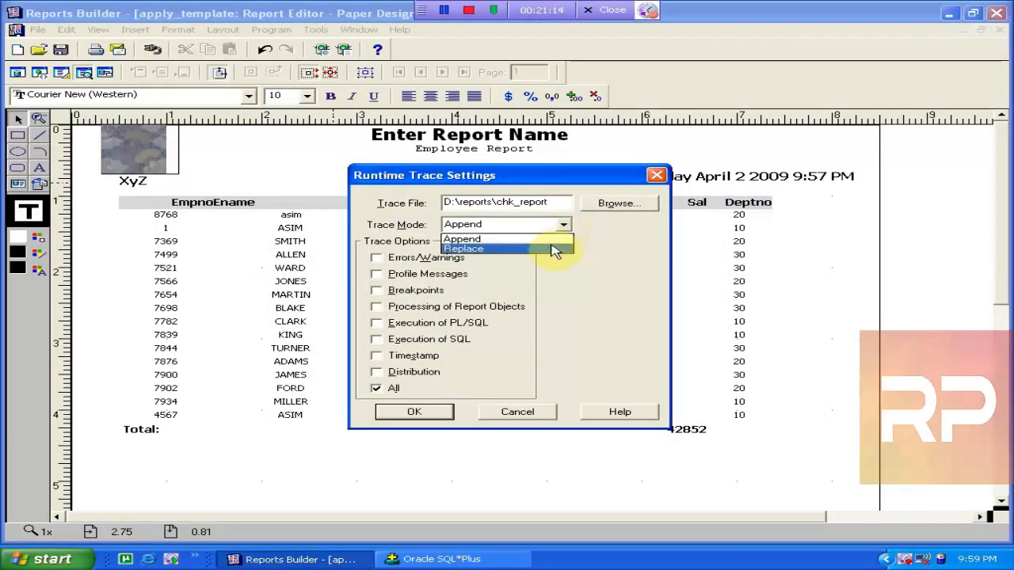
{"action": "left_click", "coordinate": [553, 249]}
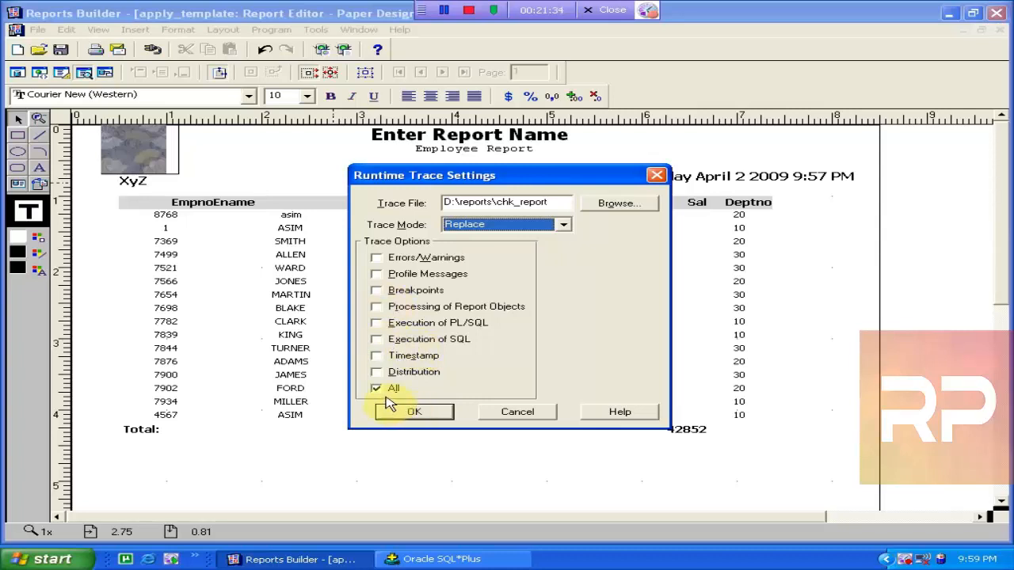
{"action": "left_click", "coordinate": [427, 417]}
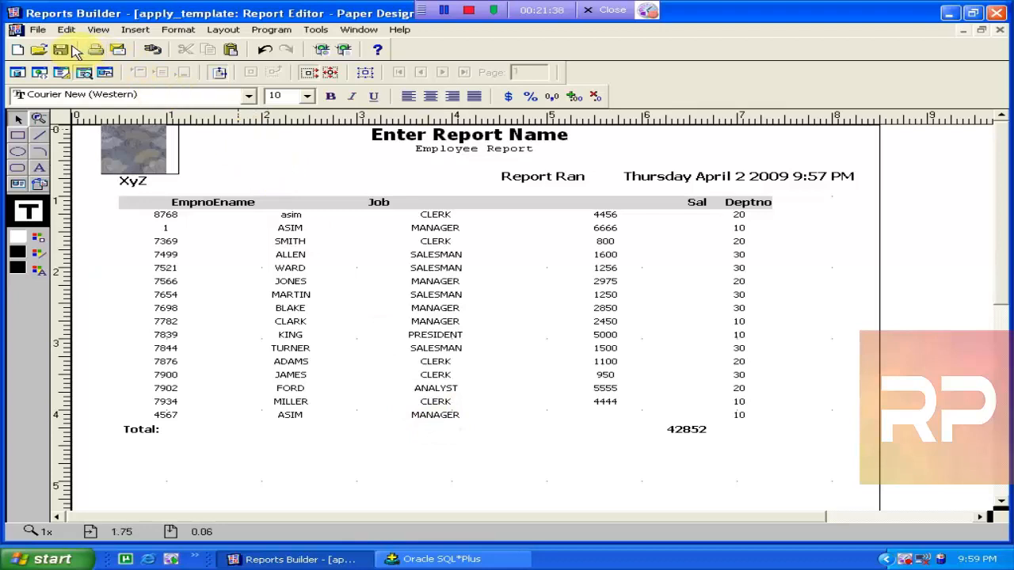
{"action": "left_click", "coordinate": [348, 49]}
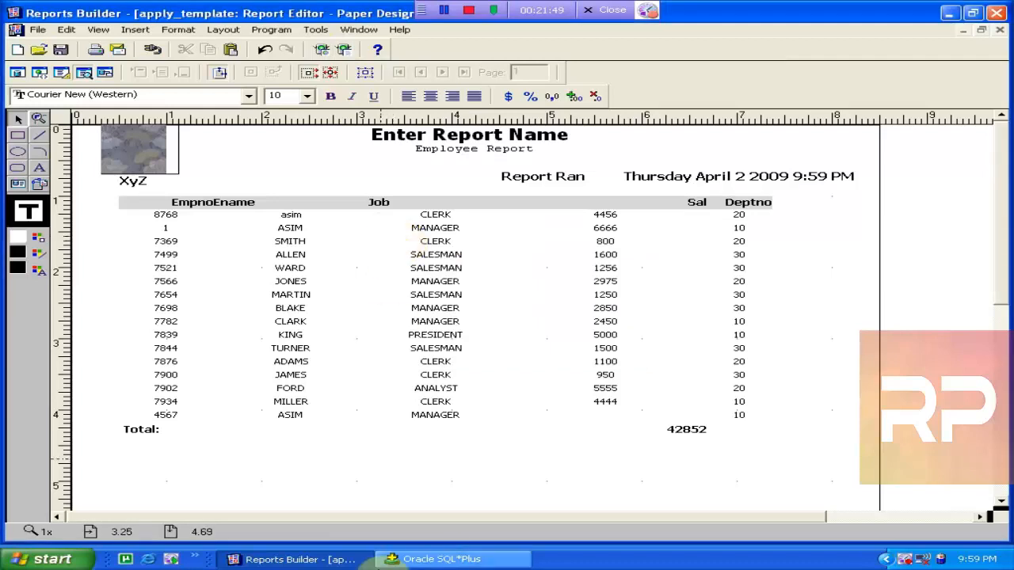
- Minimize Reports Builder and open the reports folder on Local Disk (D:) through My Computer
{"action": "left_click", "coordinate": [323, 560]}
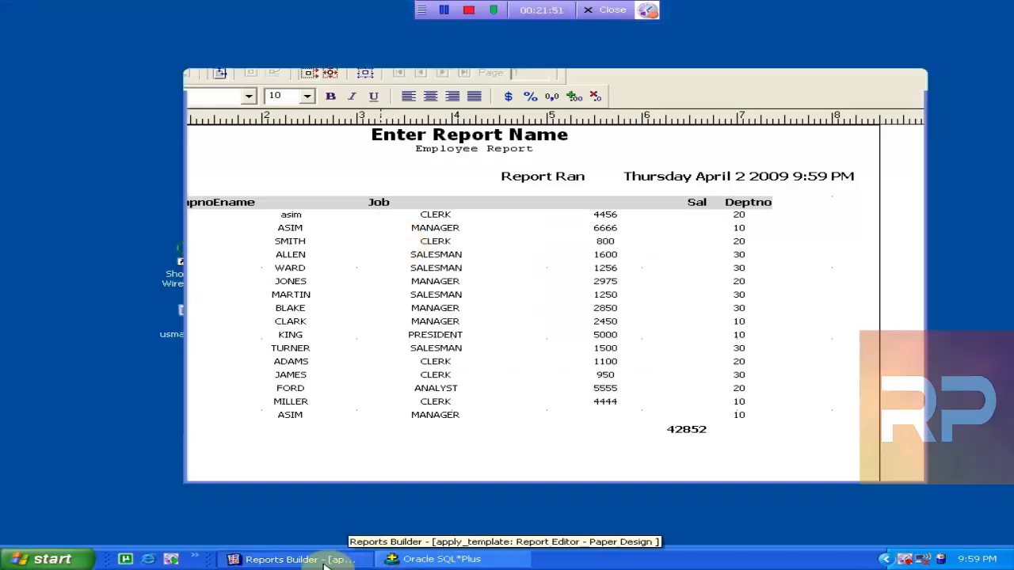
{"action": "double_click", "coordinate": [55, 38]}
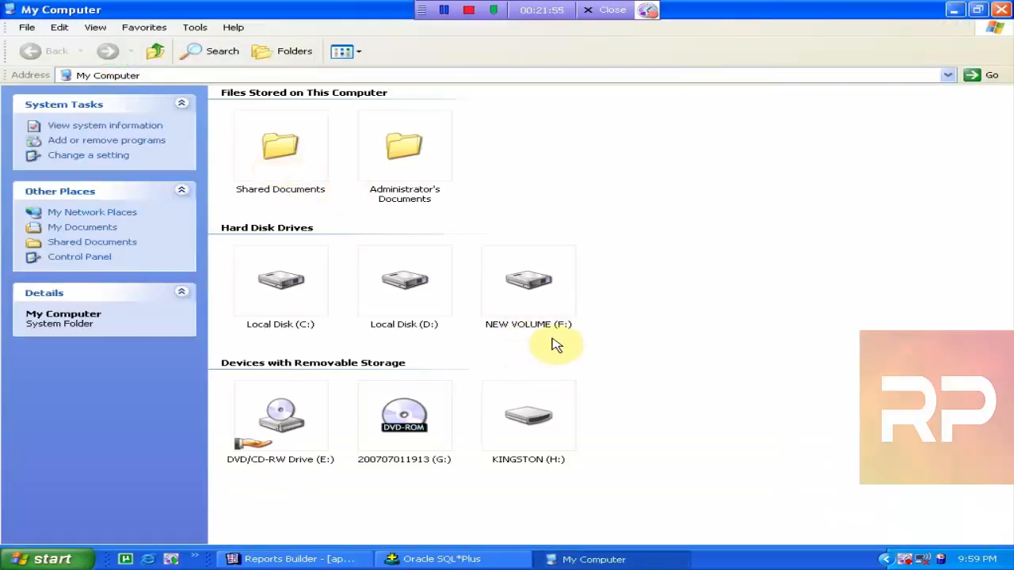
{"action": "double_click", "coordinate": [419, 301]}
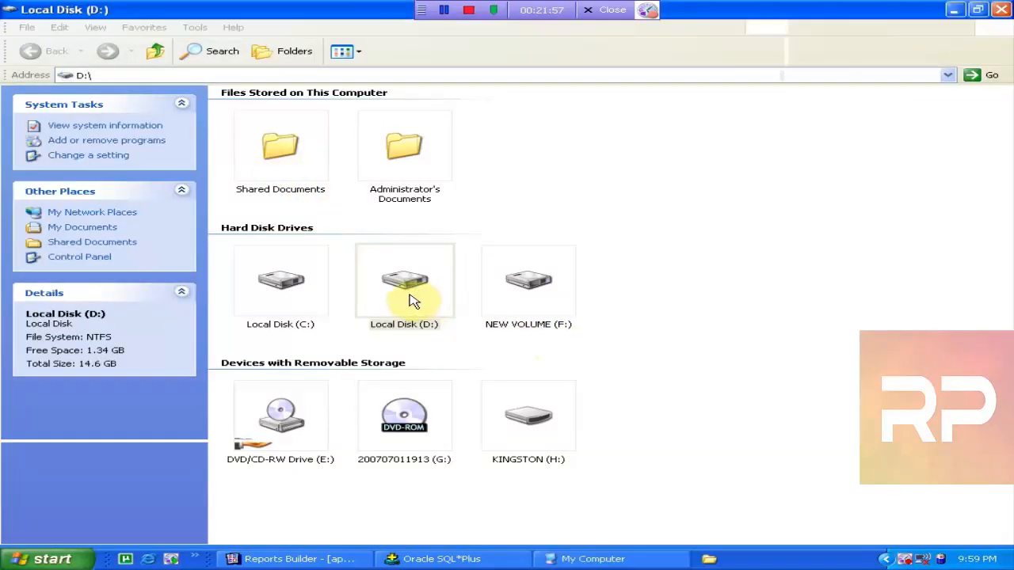
{"action": "double_click", "coordinate": [274, 226]}
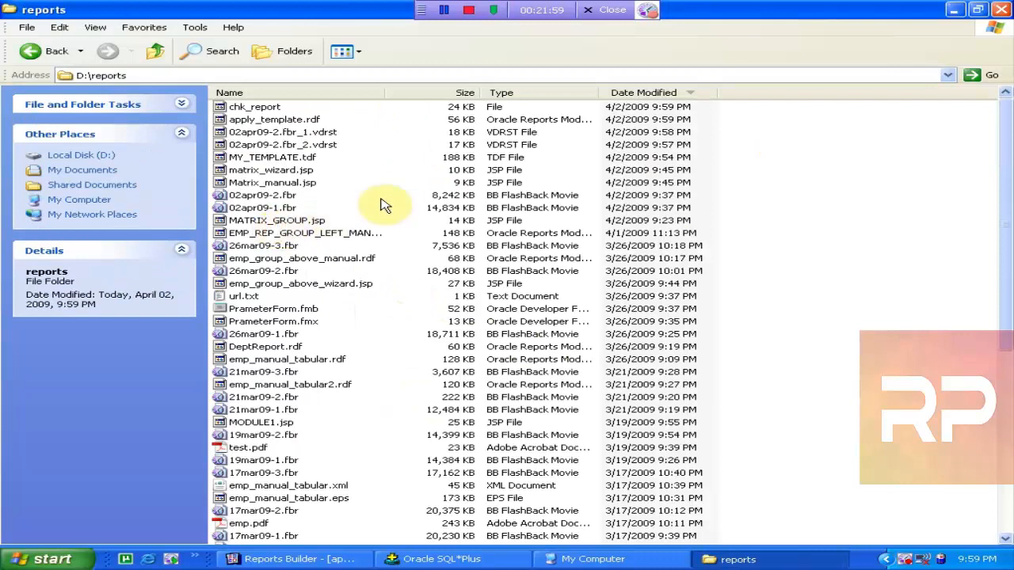
- Open the chk_report trace file with WordPad
{"action": "left_click", "coordinate": [238, 111]}
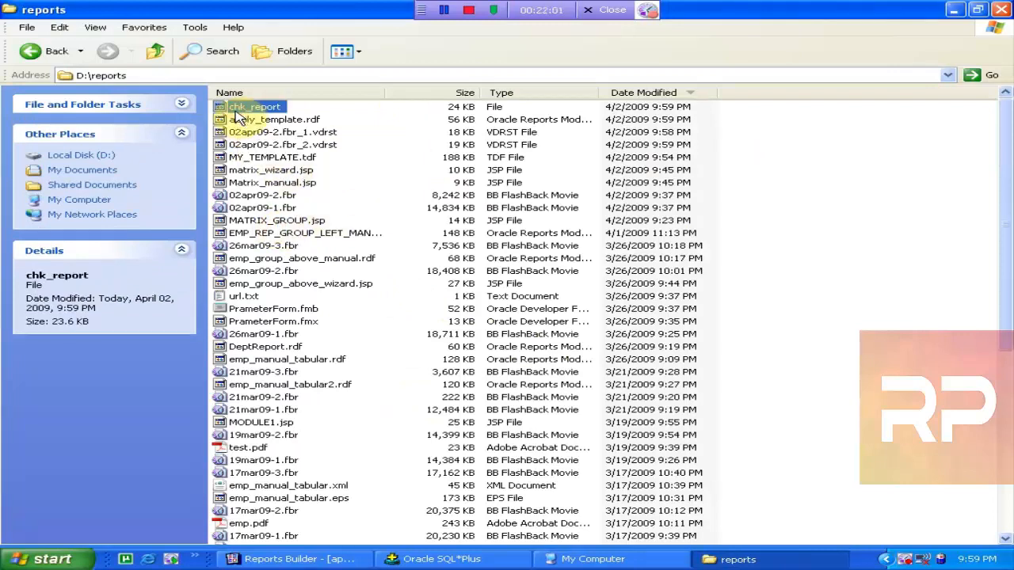
{"action": "double_click", "coordinate": [237, 111]}
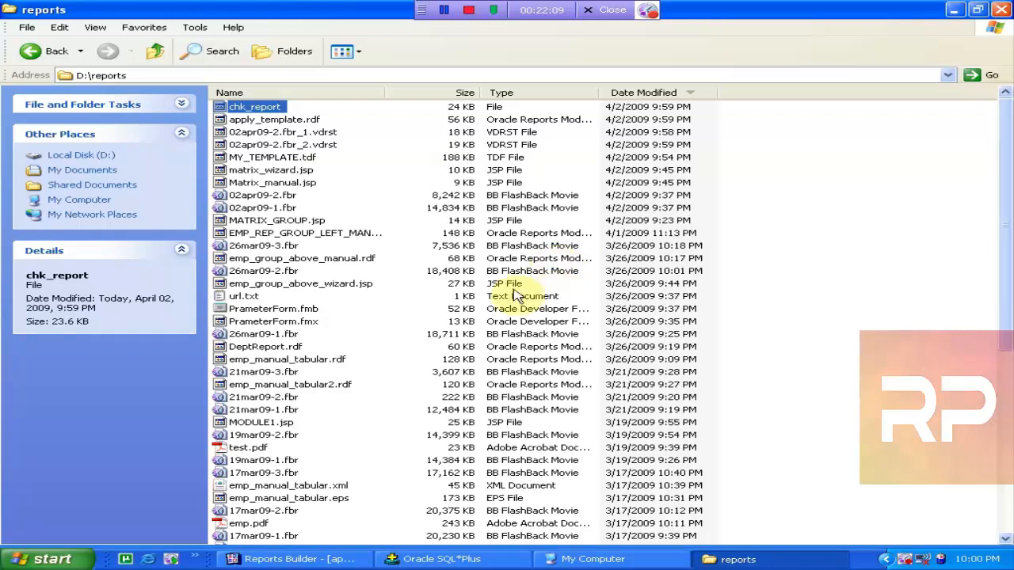
{"action": "key", "text": "Return"}
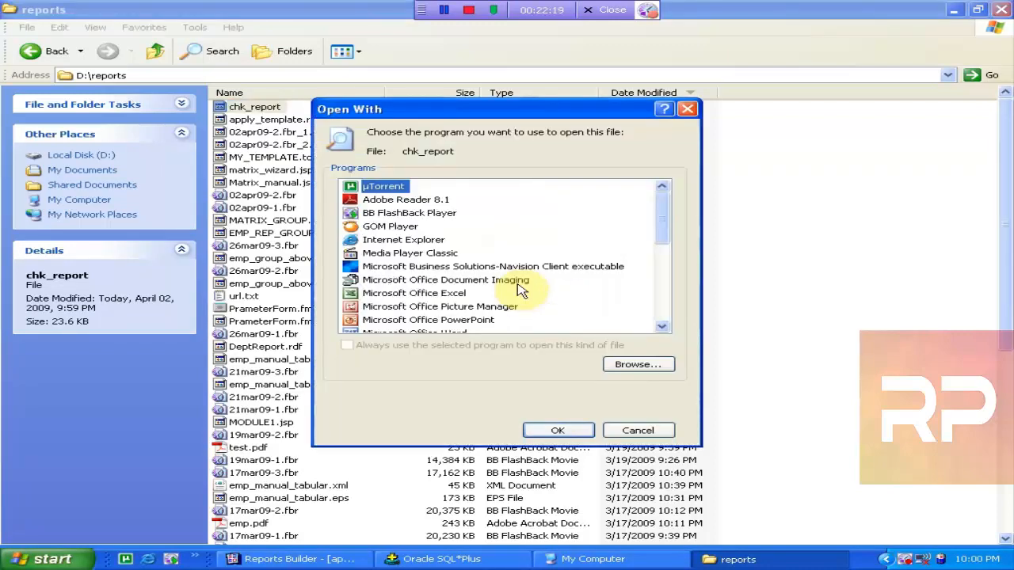
{"action": "left_click_drag", "start_coordinate": [656, 224], "coordinate": [692, 306]}
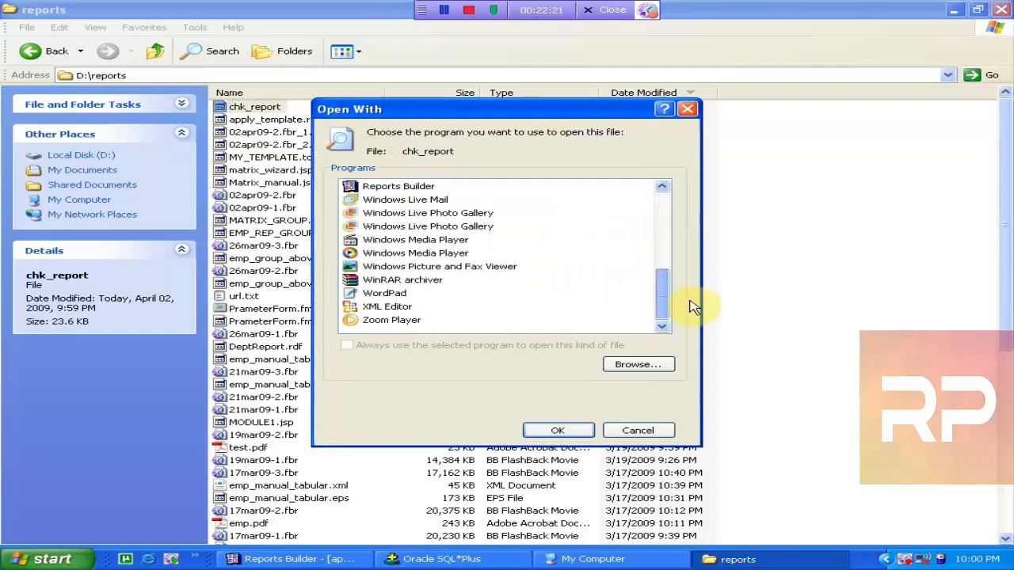
{"action": "left_click", "coordinate": [379, 295]}
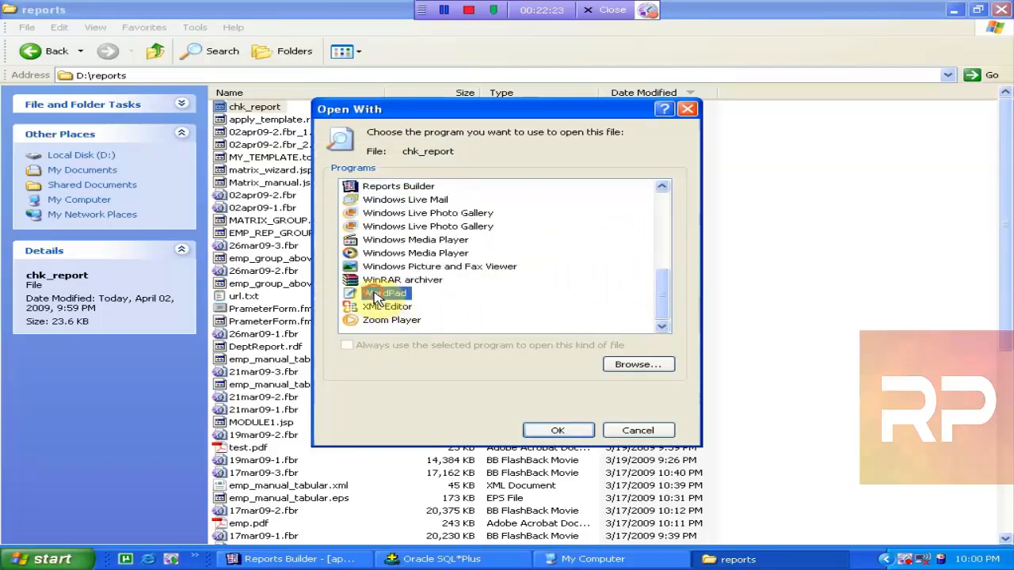
{"action": "double_click", "coordinate": [378, 295]}
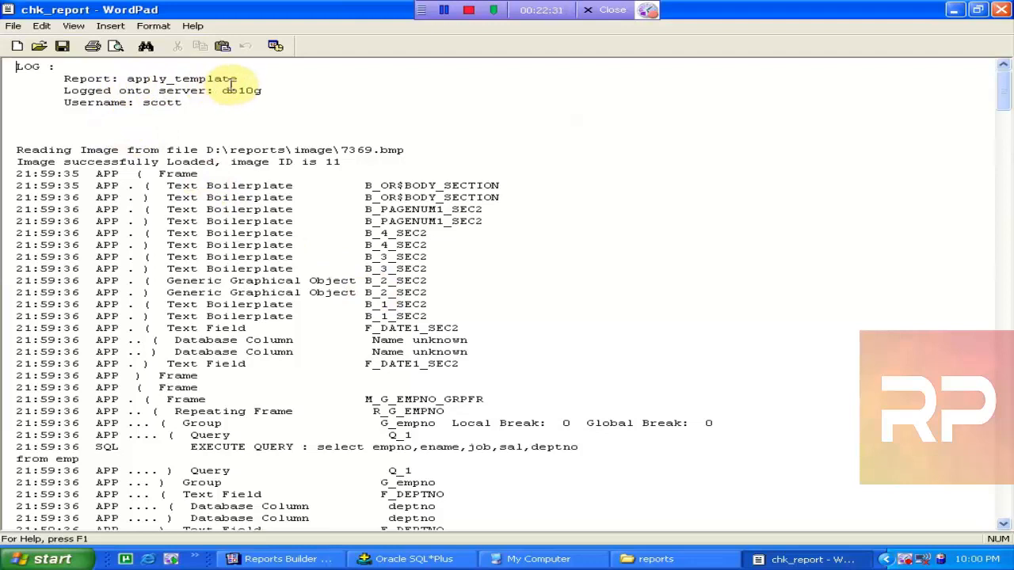
- Examine the chk_report trace log, including the report details, the image load, the executed query and the traced layout objects
{"action": "left_click", "coordinate": [244, 149]}
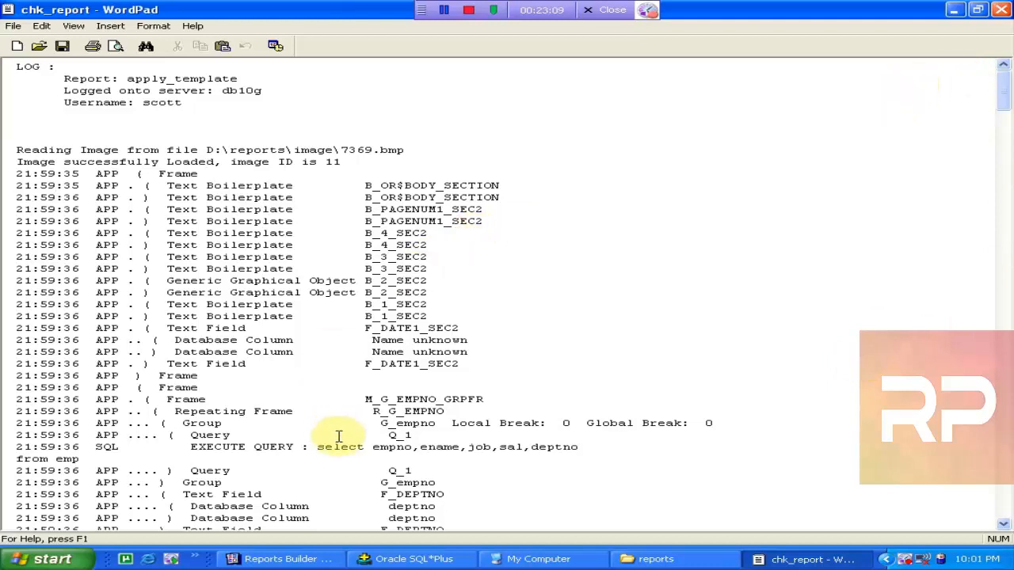
{"action": "left_click_drag", "start_coordinate": [319, 449], "coordinate": [452, 425]}
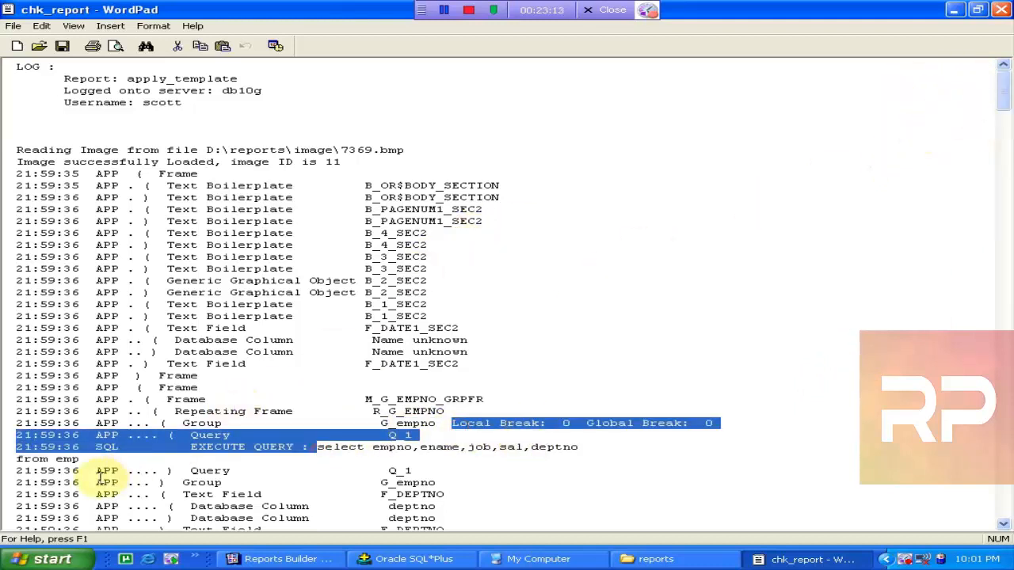
{"action": "left_click", "coordinate": [65, 470]}
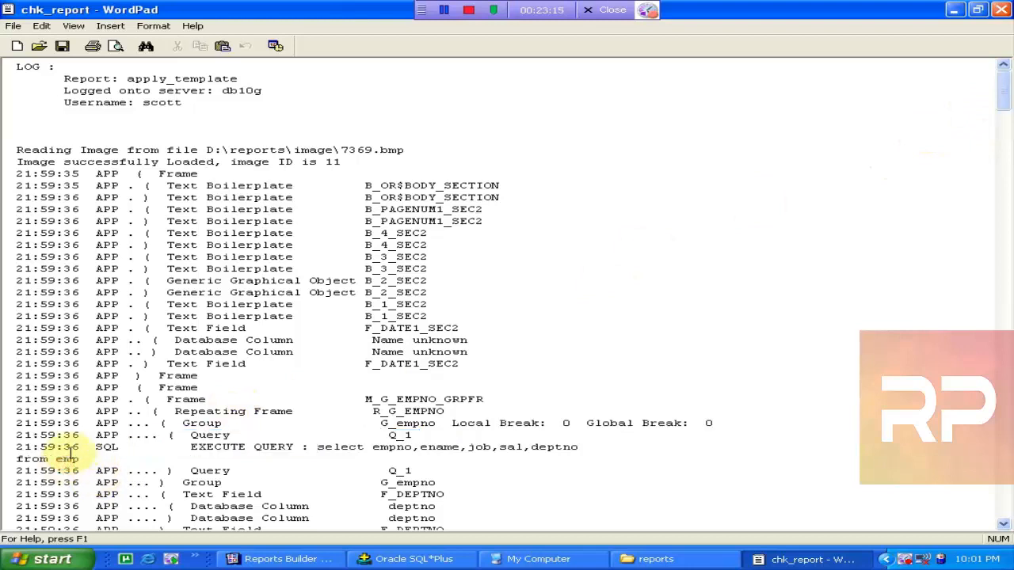
{"action": "left_click", "coordinate": [119, 447]}
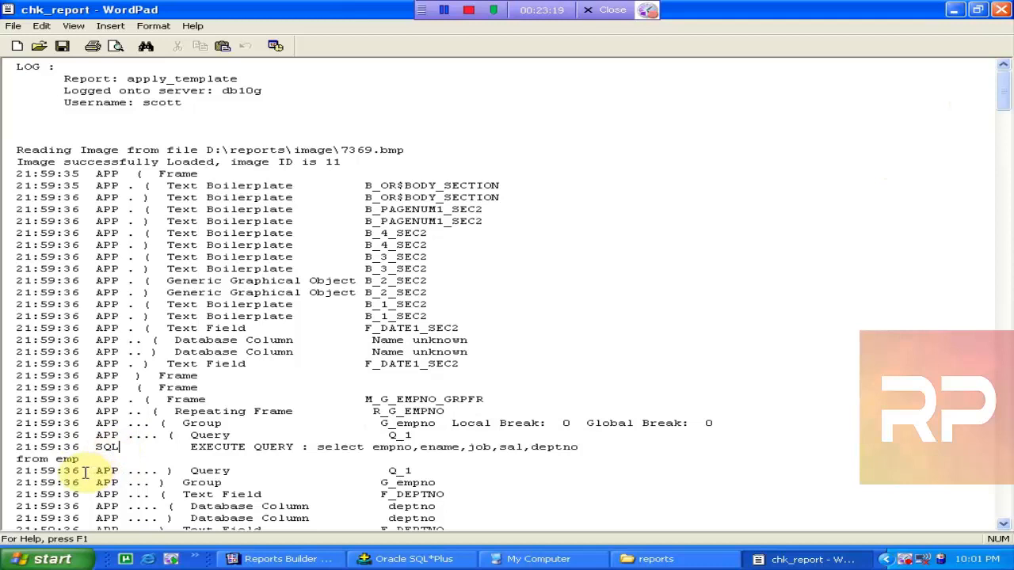
{"action": "left_click_drag", "start_coordinate": [86, 472], "coordinate": [36, 479]}
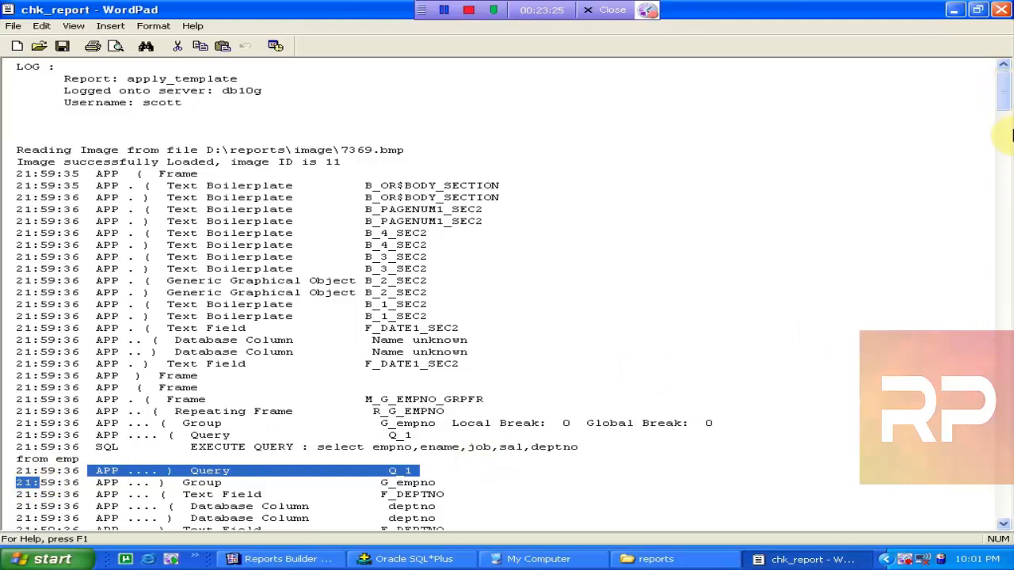
{"action": "scroll", "coordinate": [1009, 119], "scroll_direction": "down", "scroll_amount": 2}
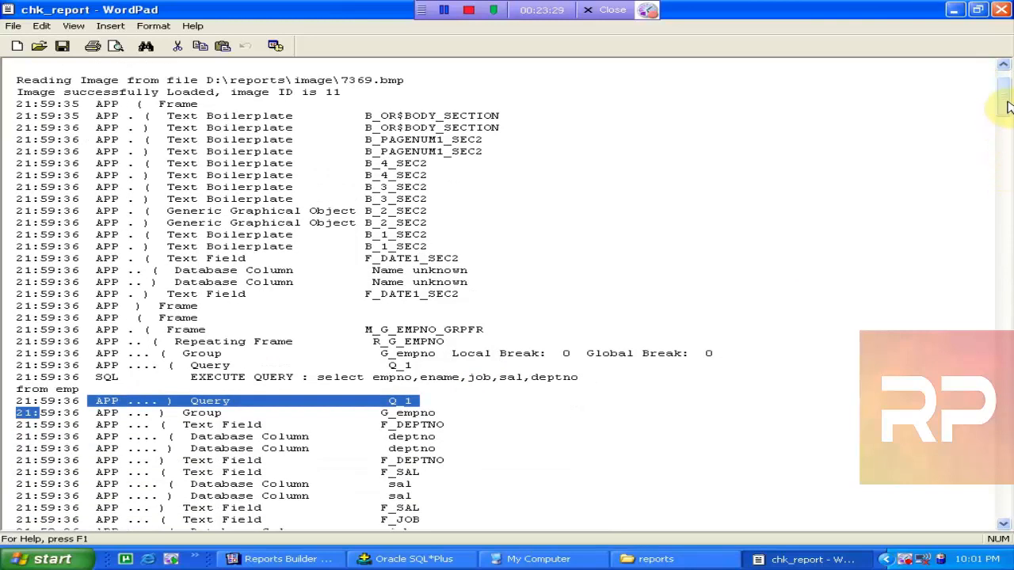
{"action": "left_click_drag", "start_coordinate": [1003, 99], "coordinate": [974, 45]}
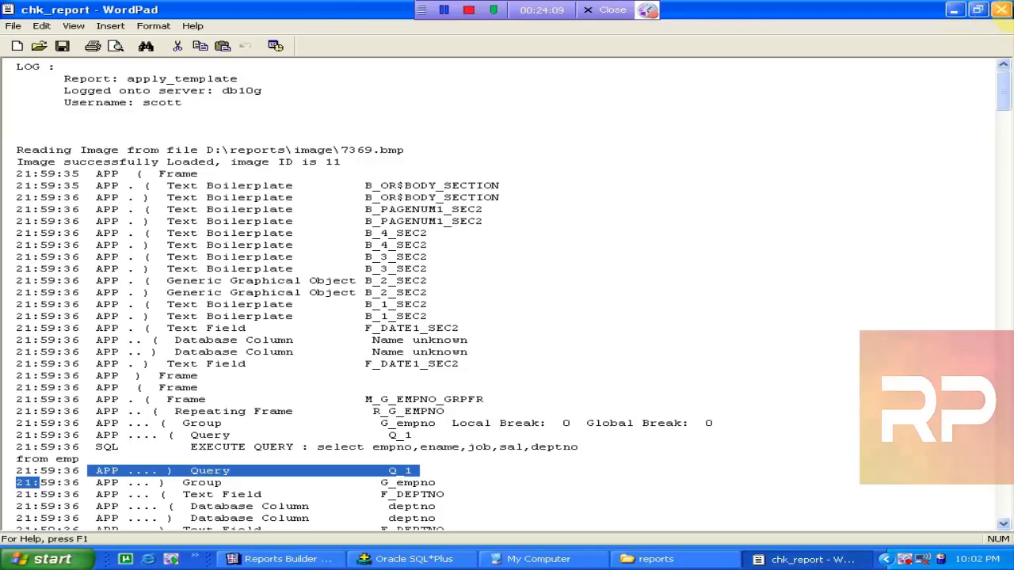
{"action": "left_click_drag", "start_coordinate": [1004, 85], "coordinate": [1004, 124]}
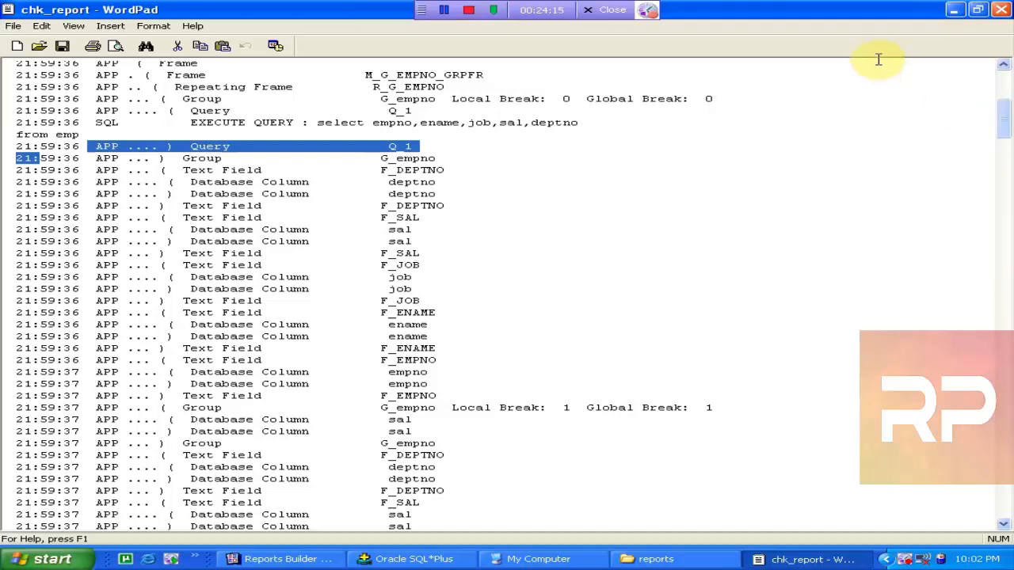
{"action": "left_click_drag", "start_coordinate": [1002, 127], "coordinate": [1007, 122]}
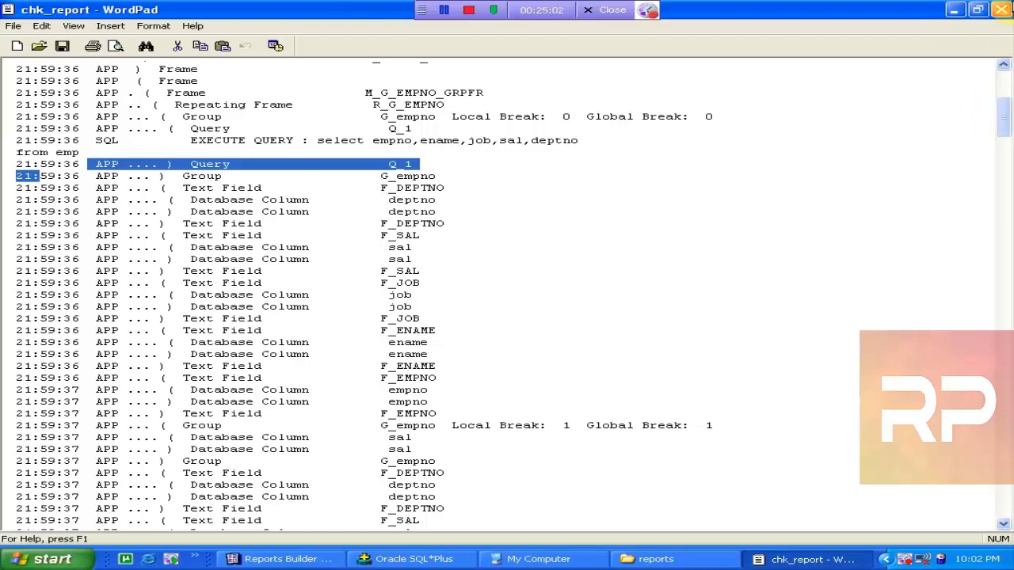
- Close the chk_report trace log and switch back to the apply_template report in Reports Builder
{"action": "left_click", "coordinate": [999, 9]}
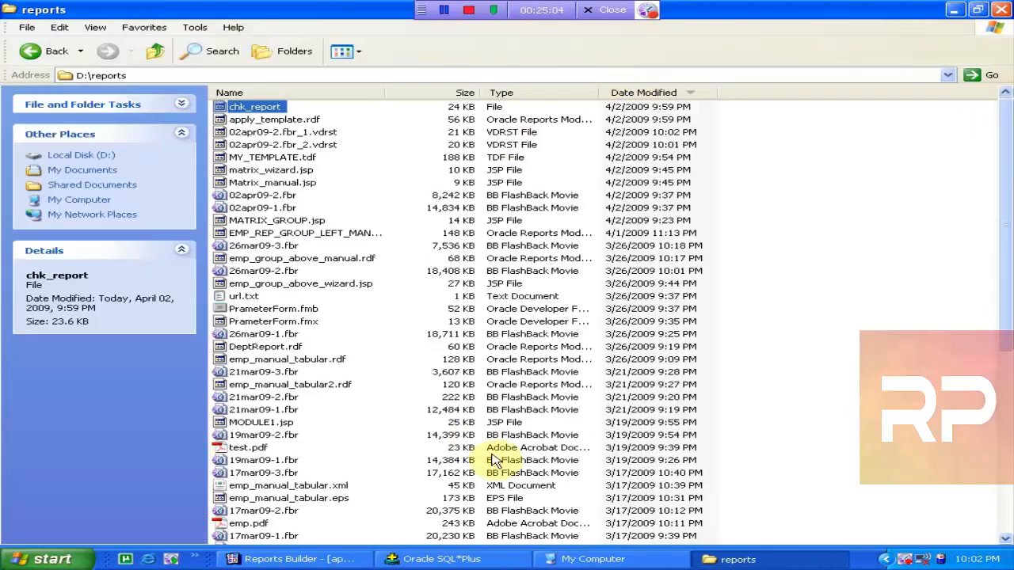
{"action": "left_click", "coordinate": [354, 559]}
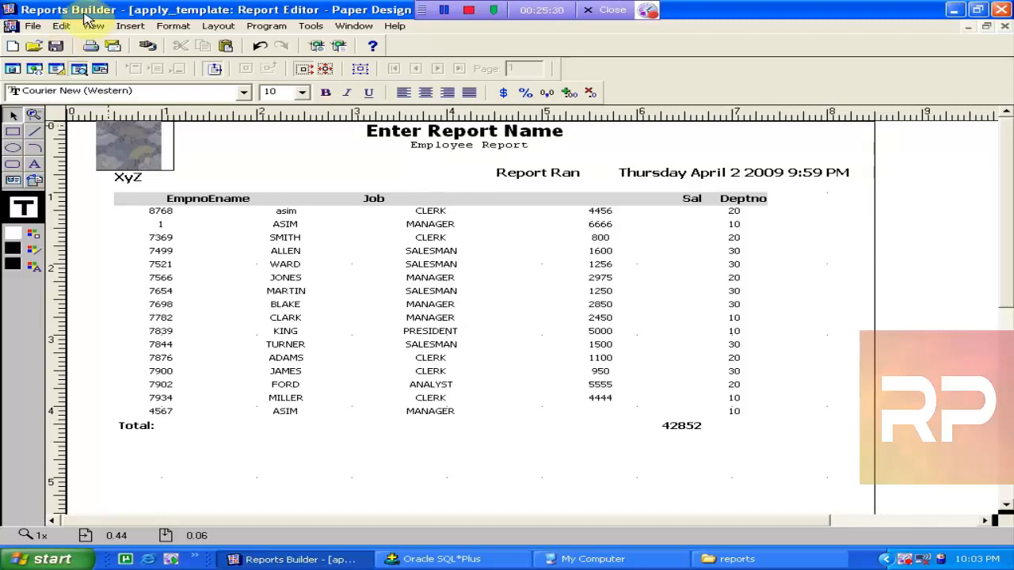
{"action": "left_click", "coordinate": [32, 25]}
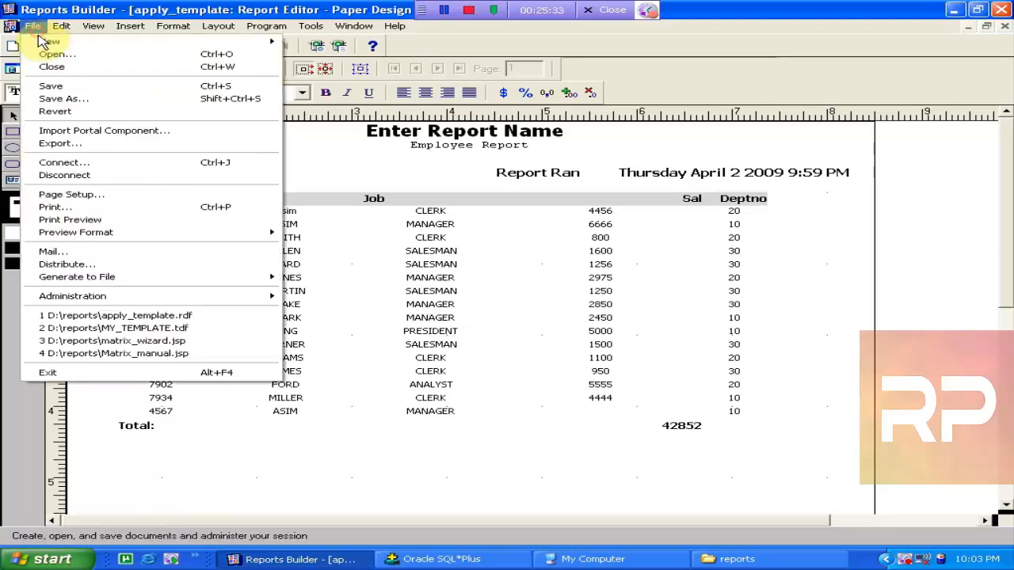
{"action": "left_click", "coordinate": [93, 110]}
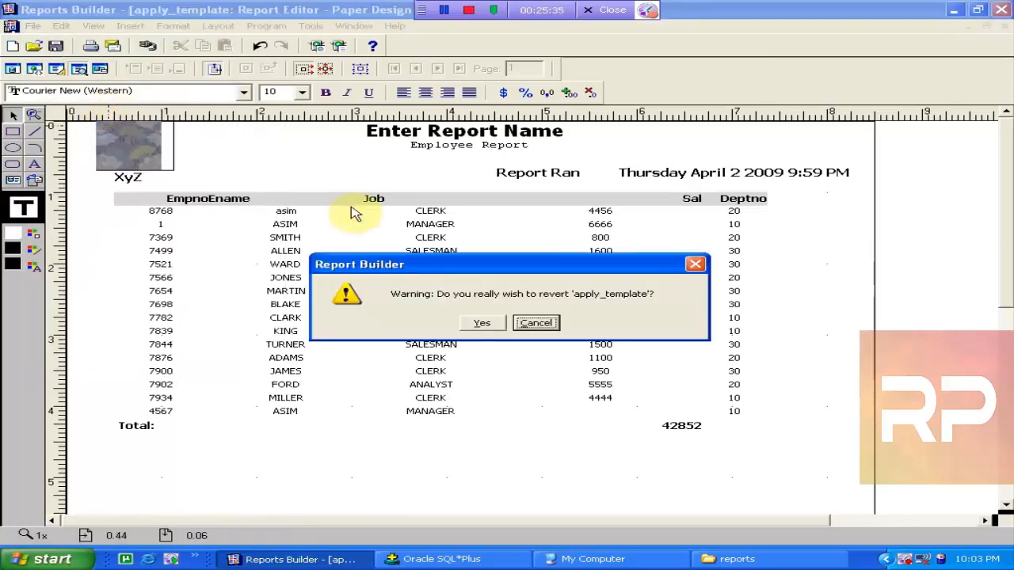
{"action": "left_click", "coordinate": [536, 322]}
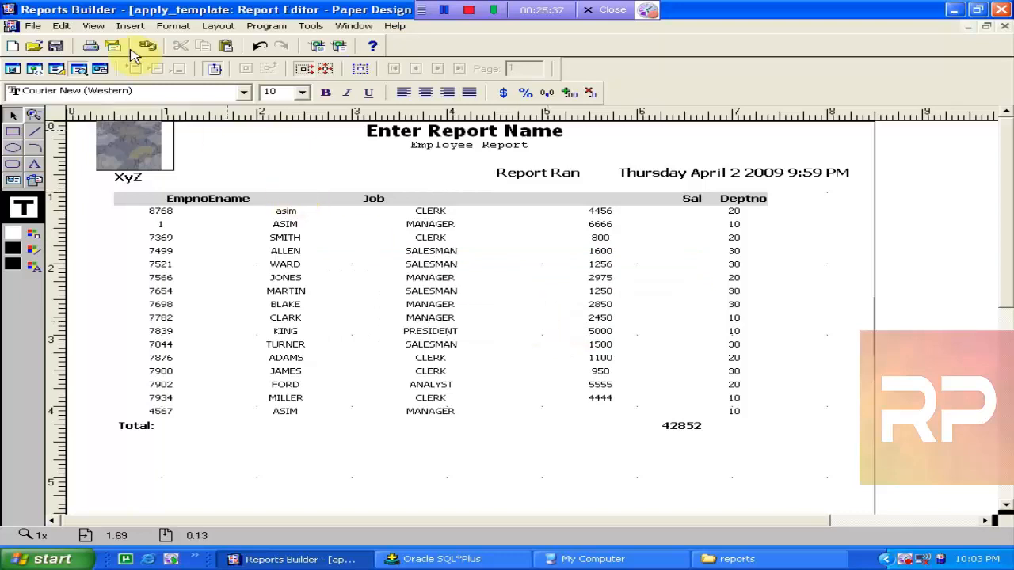
{"action": "left_click", "coordinate": [33, 26]}
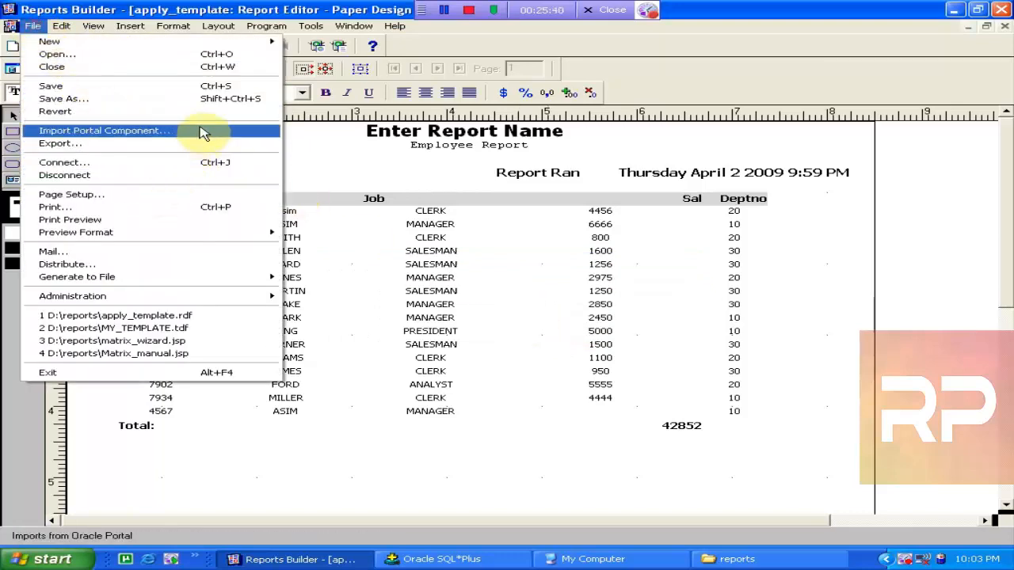
{"action": "left_click", "coordinate": [217, 109]}
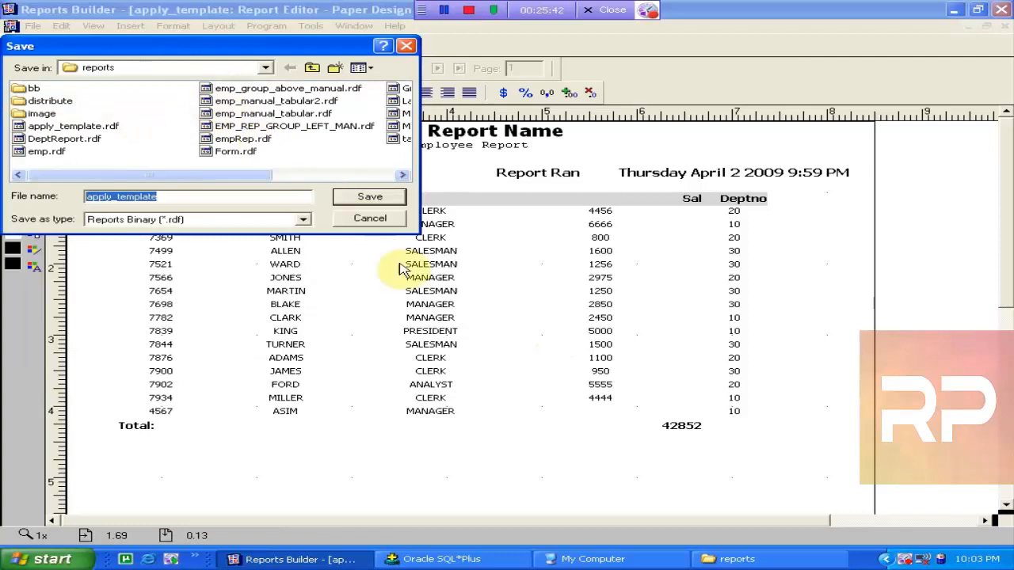
{"action": "left_click", "coordinate": [370, 225]}
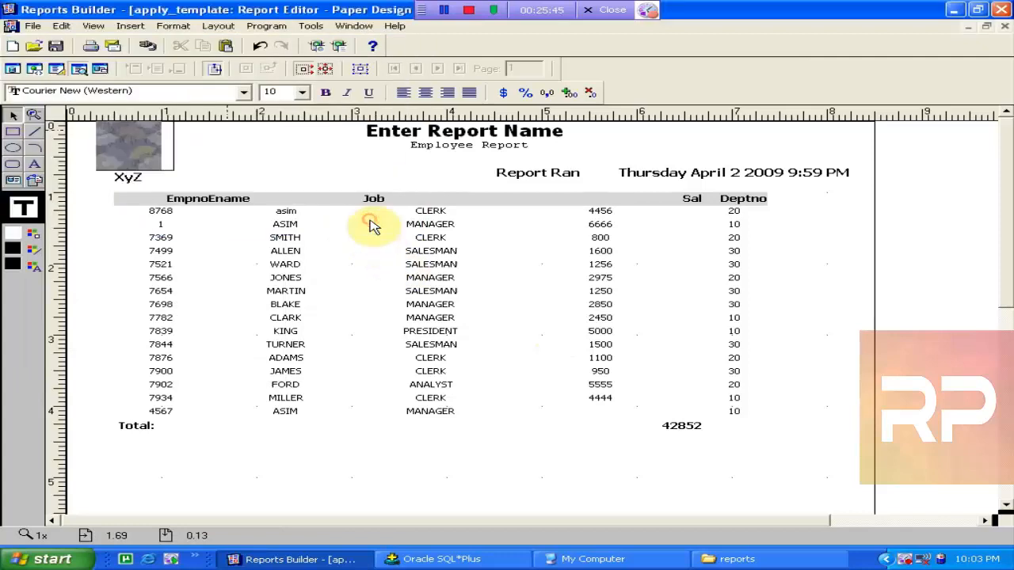
- Start a file conversion with document type Report and source type Report Binary File (RDF)
{"action": "left_click", "coordinate": [308, 26]}
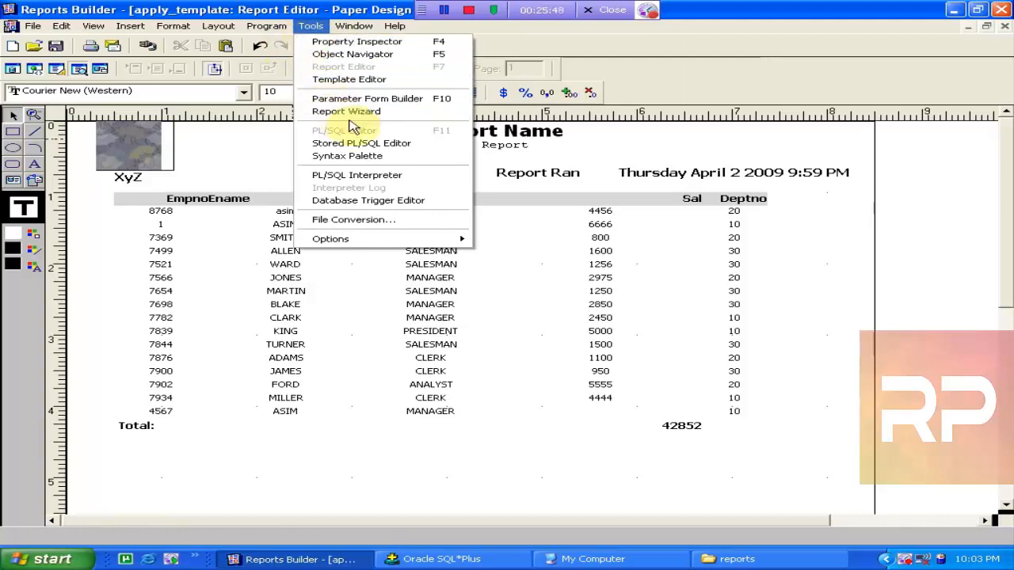
{"action": "left_click", "coordinate": [372, 219]}
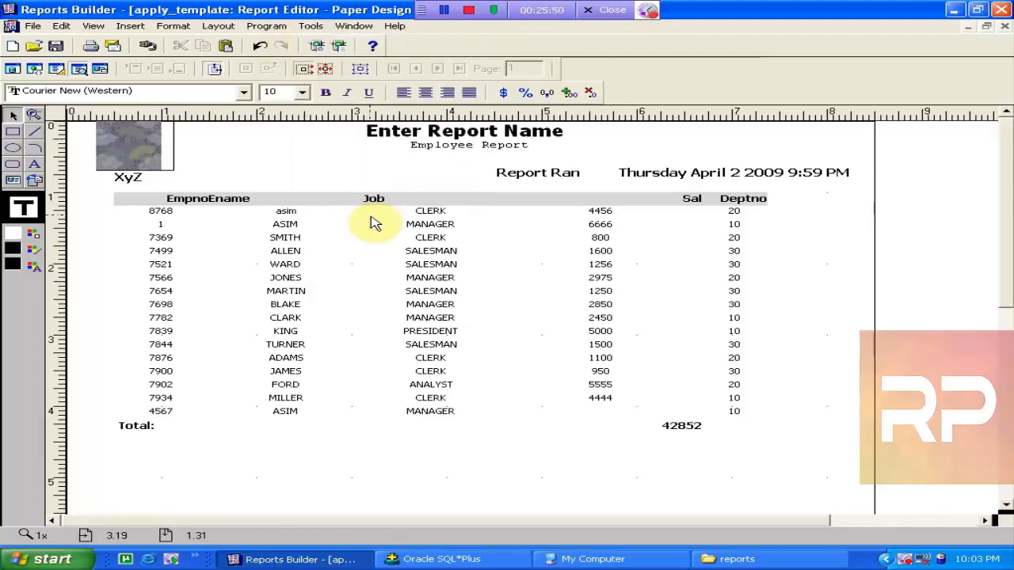
{"action": "left_click", "coordinate": [455, 263]}
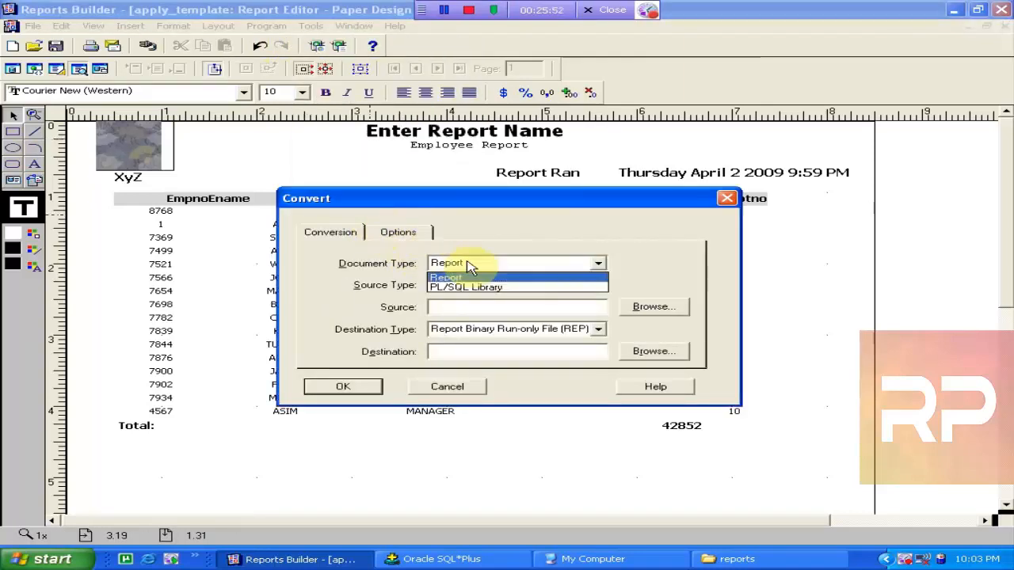
{"action": "left_click", "coordinate": [463, 263]}
{"action": "left_click", "coordinate": [482, 287]}
{"action": "left_click", "coordinate": [481, 292]}
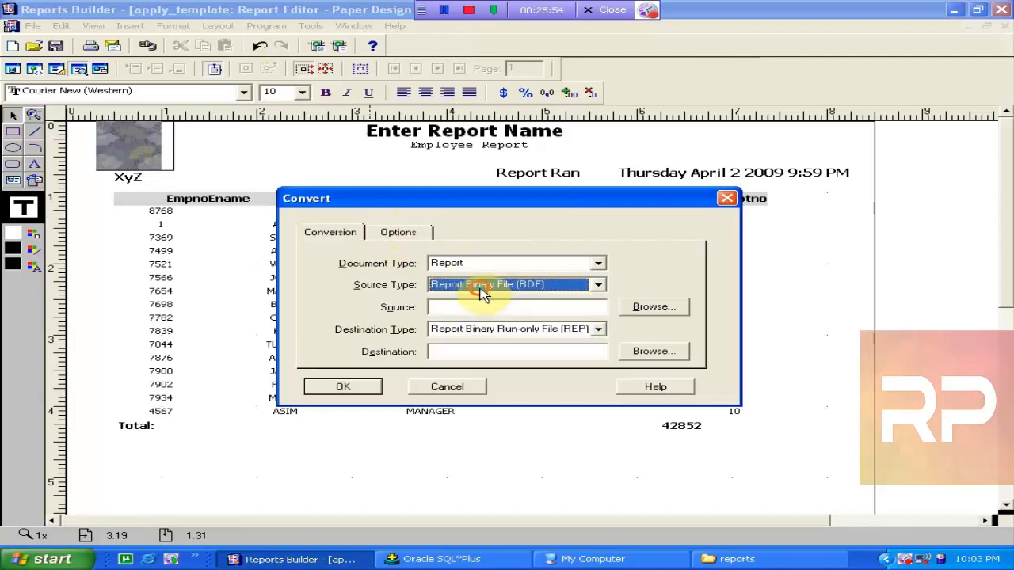
- Choose apply_template.rdf in the D:\reports folder as the source file of the conversion
{"action": "left_click", "coordinate": [485, 311]}
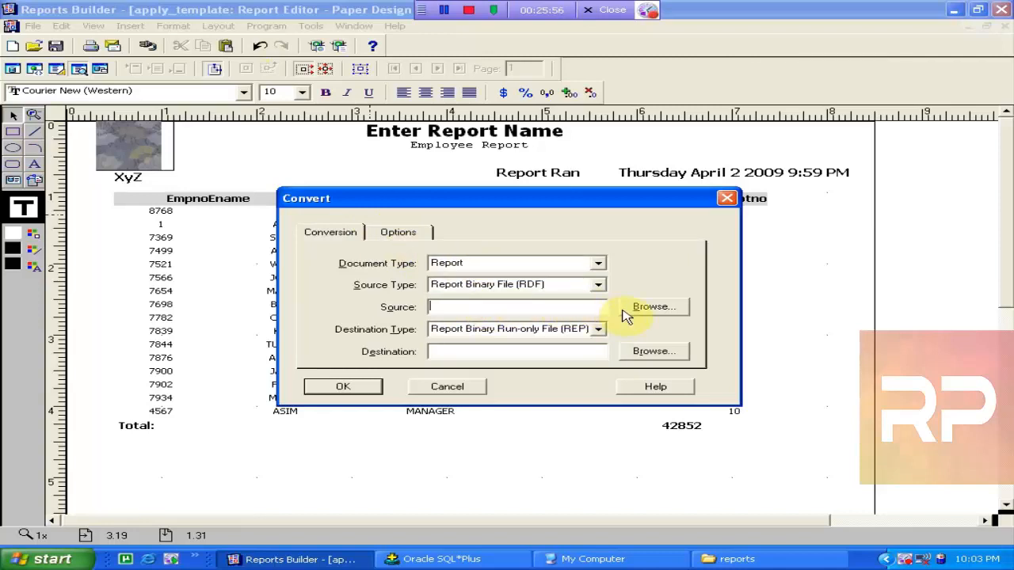
{"action": "left_click", "coordinate": [654, 307]}
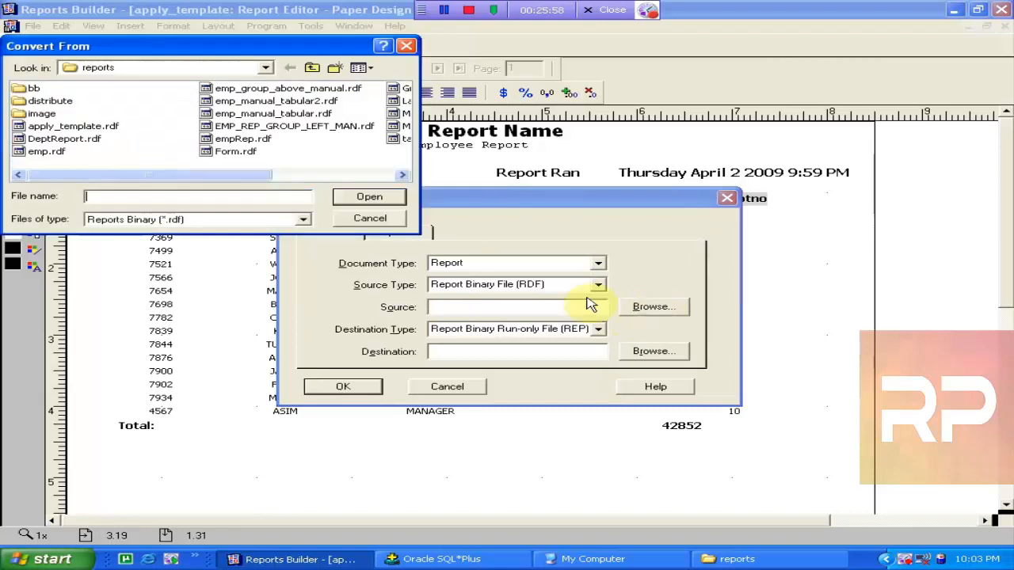
{"action": "left_click", "coordinate": [246, 169]}
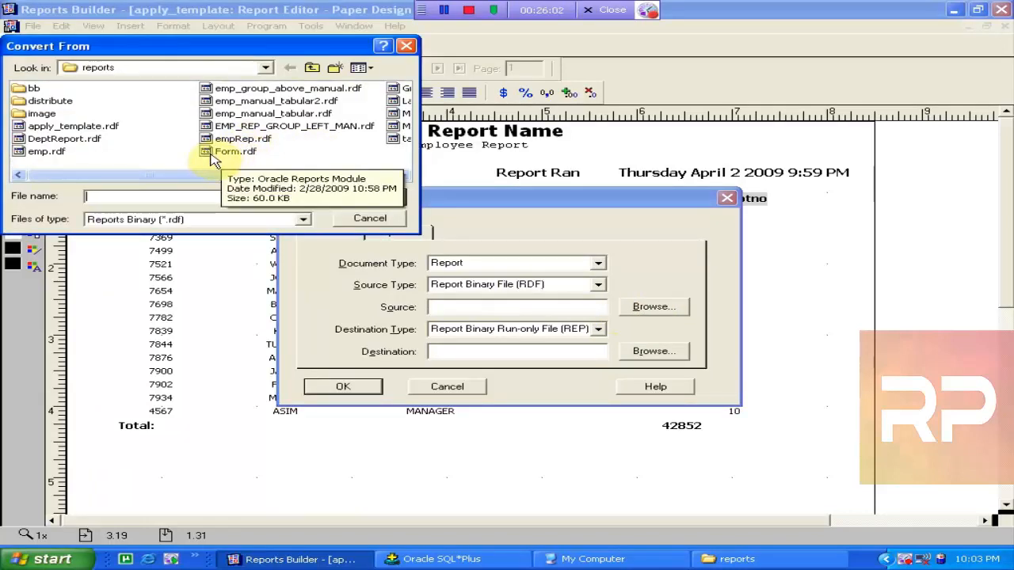
{"action": "left_click", "coordinate": [230, 127]}
{"action": "key", "text": "Left"}
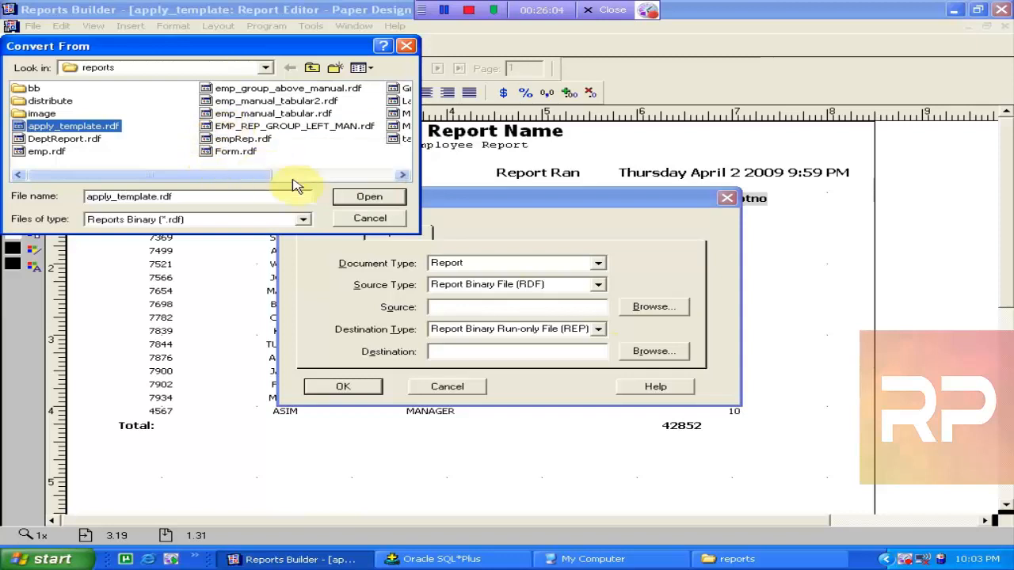
{"action": "left_click", "coordinate": [345, 196]}
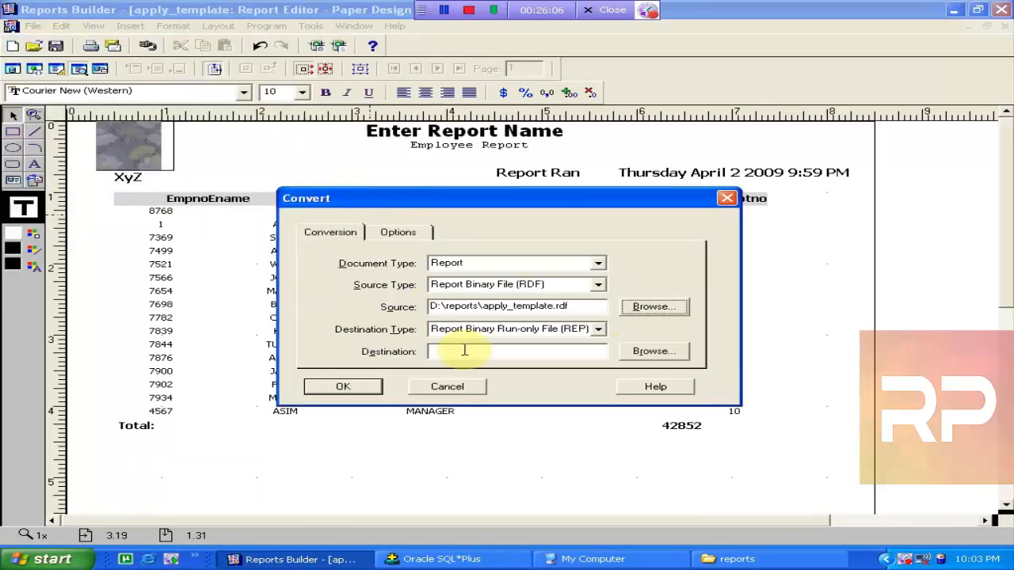
- Keep Report Binary Run-only File (REP) as the destination type and set the destination to D:\reports\apply_template.rep, reusing the source path
{"action": "left_click", "coordinate": [598, 330]}
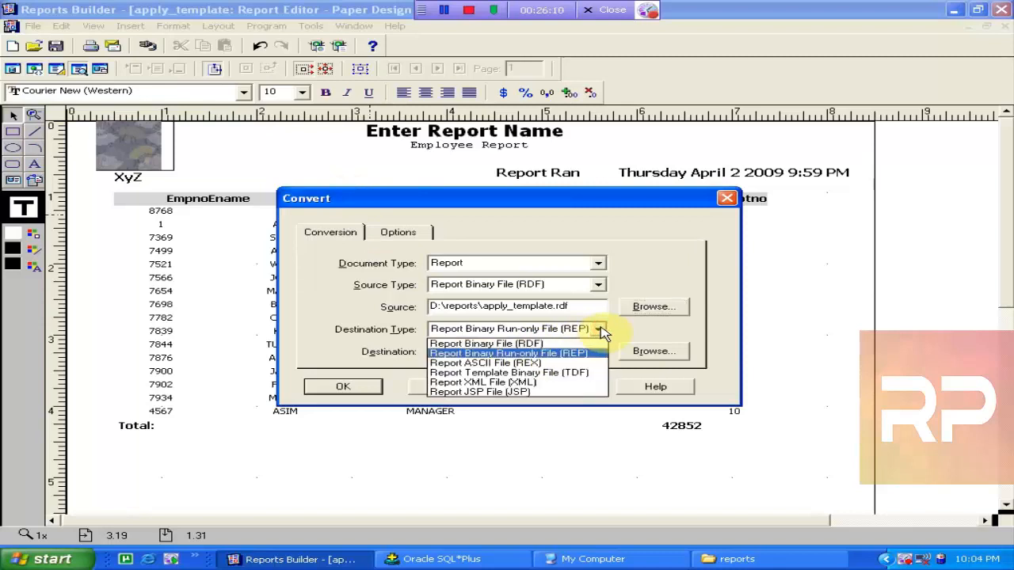
{"action": "left_click", "coordinate": [600, 331]}
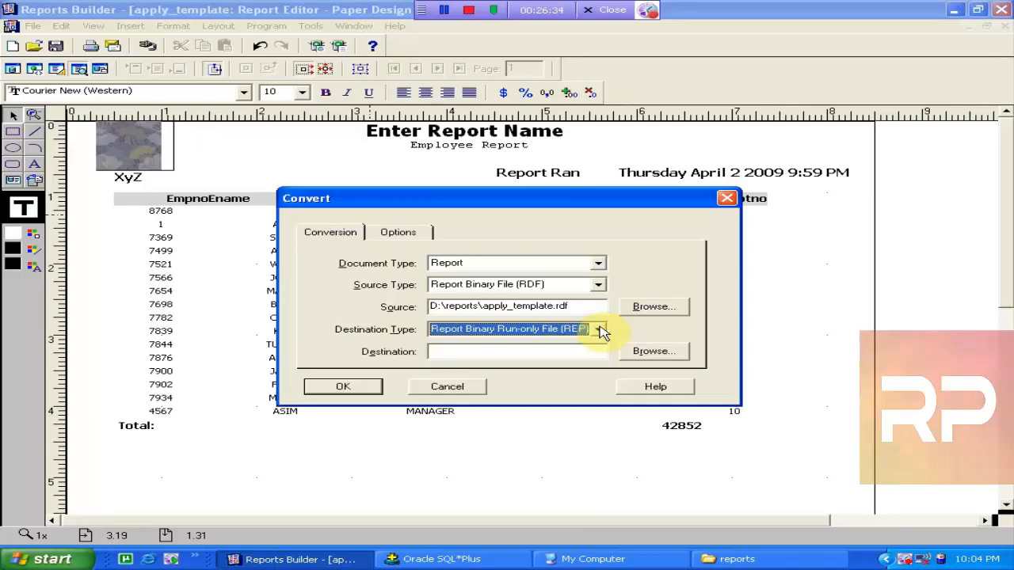
{"action": "left_click", "coordinate": [553, 351]}
{"action": "left_click", "coordinate": [576, 302]}
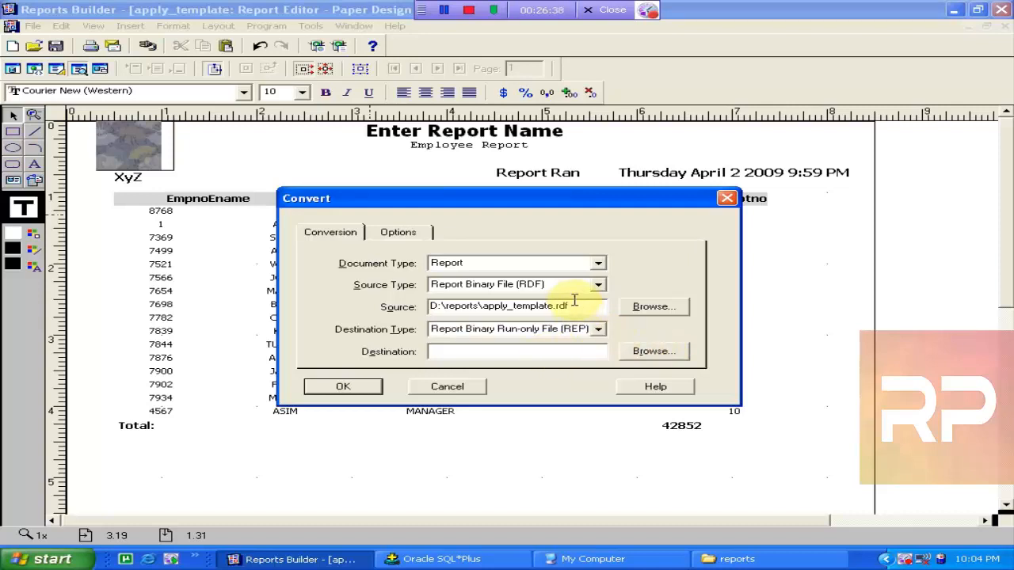
{"action": "left_click_drag", "start_coordinate": [577, 302], "coordinate": [417, 312]}
{"action": "key", "text": "ctrl+c"}
{"action": "left_click", "coordinate": [462, 354]}
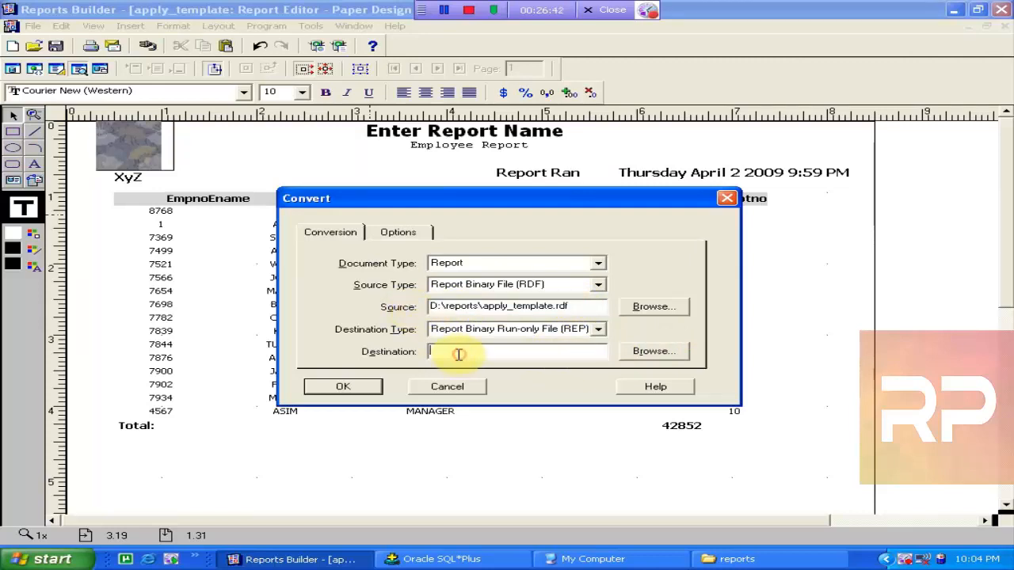
{"action": "key", "text": "ctrl+v"}
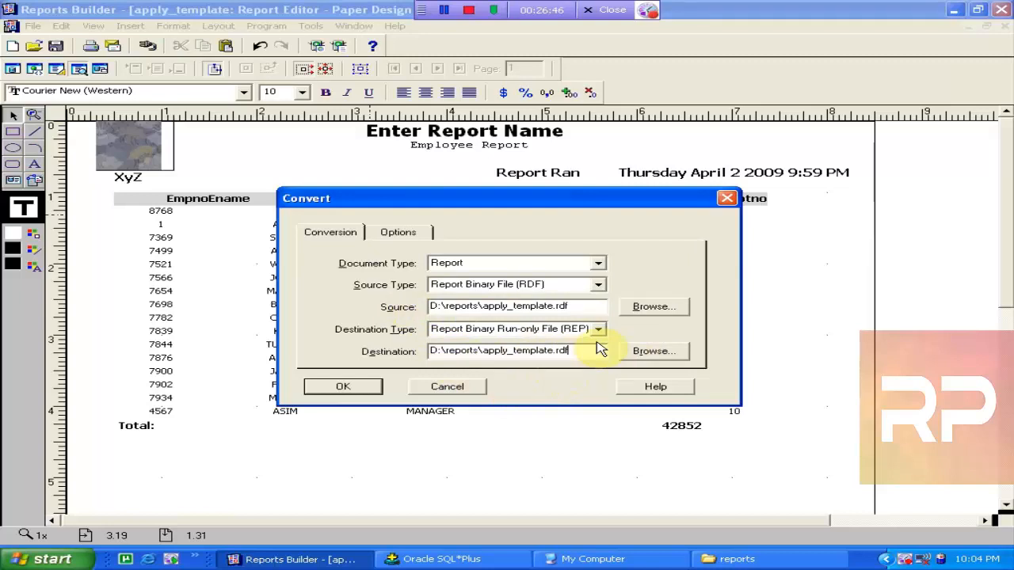
{"action": "key", "text": "BackSpace"}
{"action": "type", "text": "ep"}
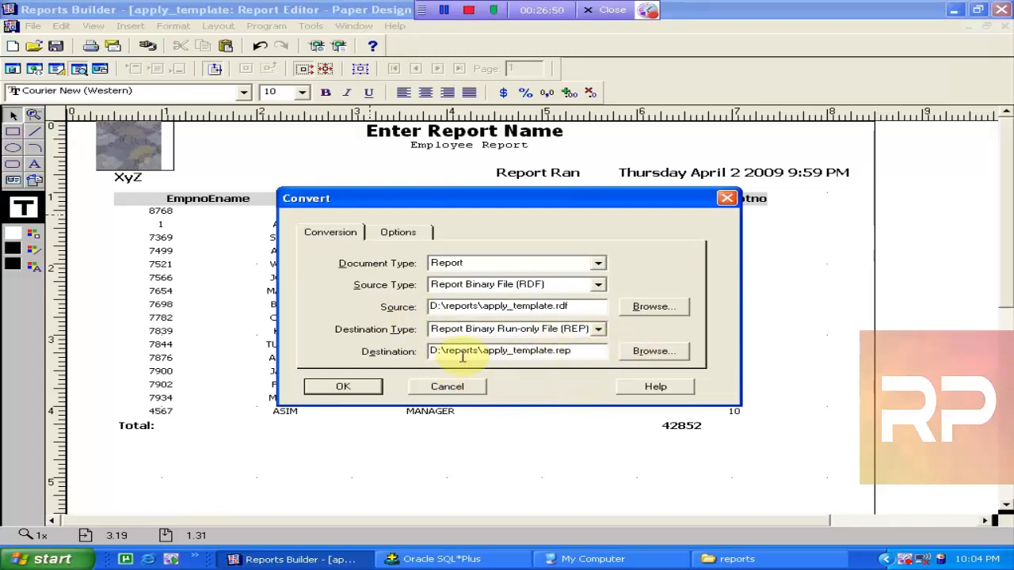
- Run the conversion of apply_template to the REP format, dismiss the message and switch to the reports folder window
{"action": "left_click", "coordinate": [350, 389]}
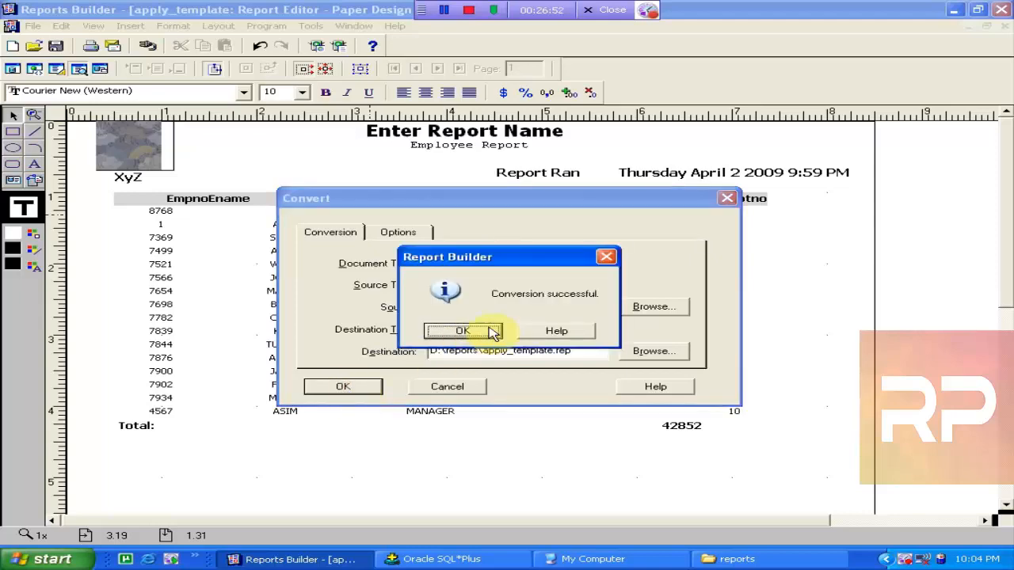
{"action": "left_click", "coordinate": [478, 334]}
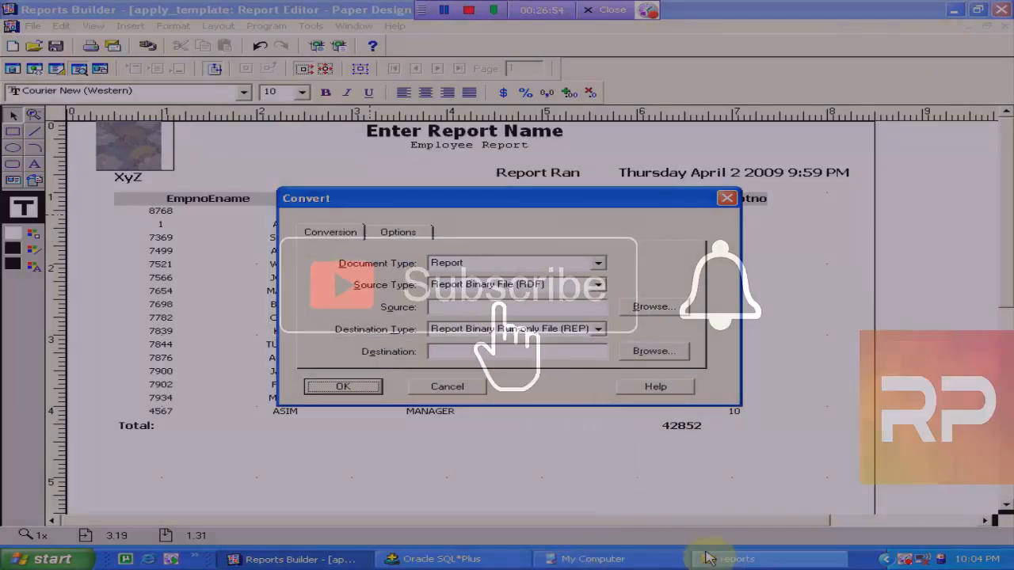
{"action": "left_click", "coordinate": [706, 555]}
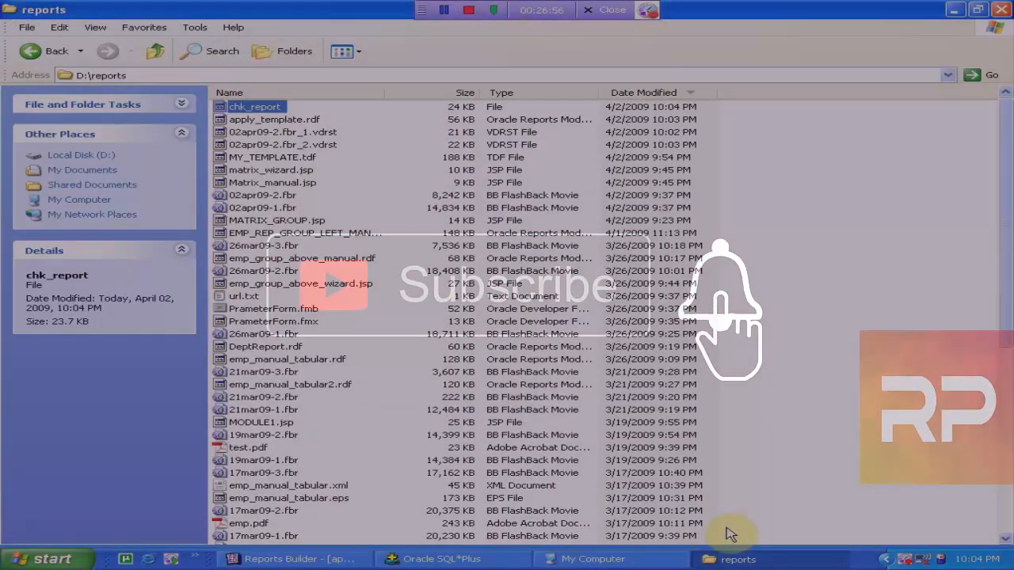